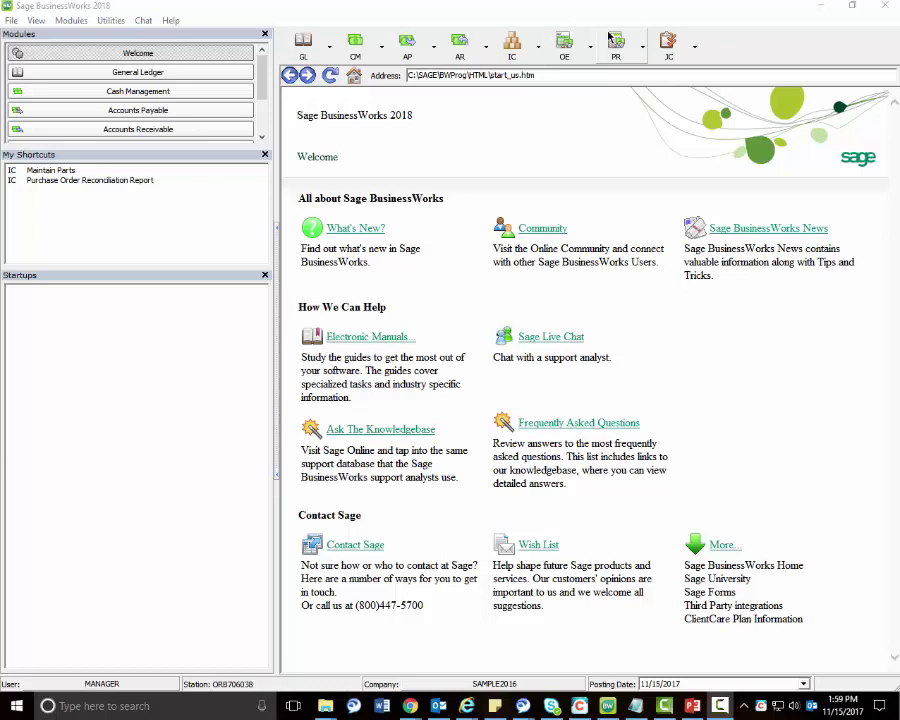
Open the payroll utility for maintaining deductions.
left_click(607, 40)
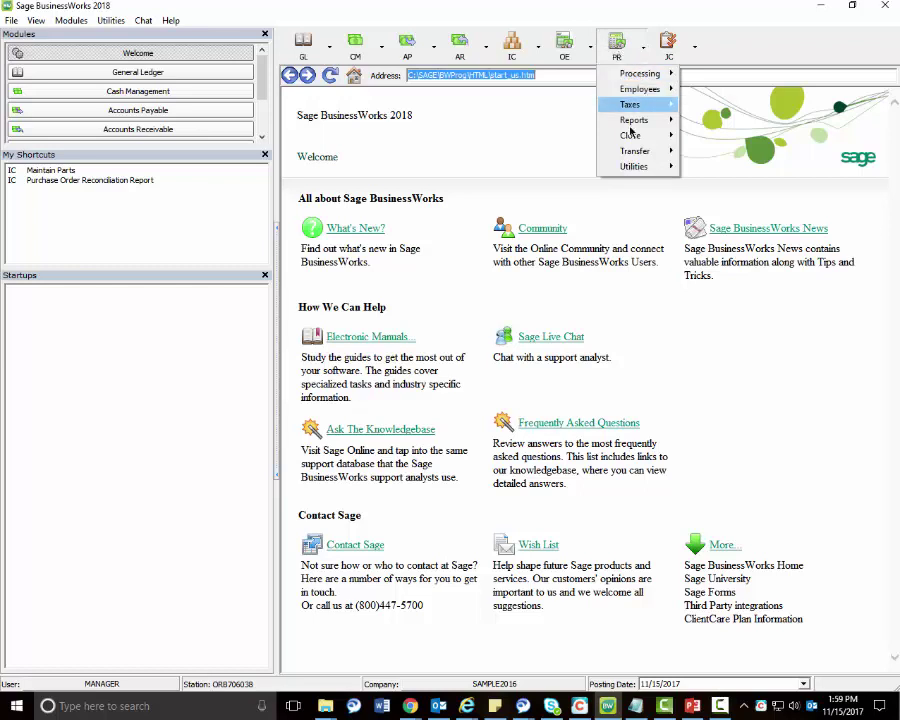
mouse_move(623, 173)
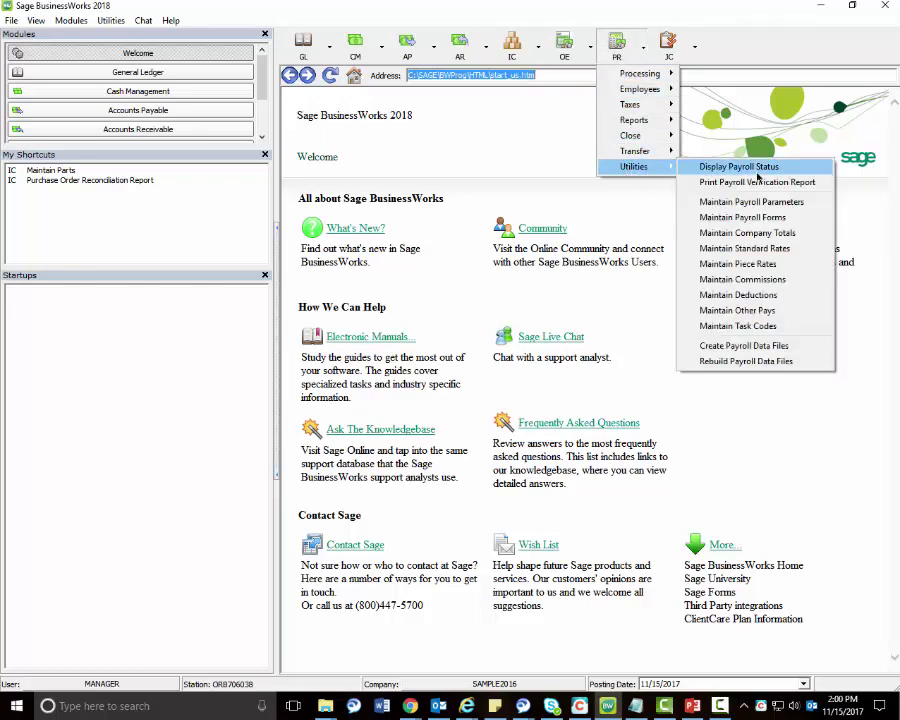
left_click(745, 295)
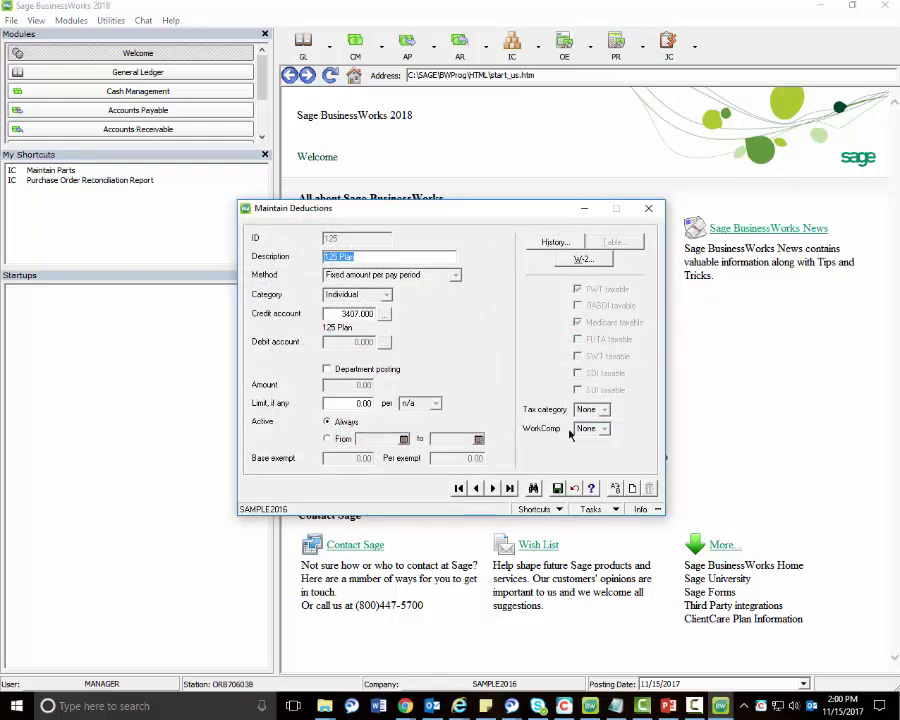
Look up the WC-SRVC workers' compensation deduction, load its record and check its rate.
left_click(533, 487)
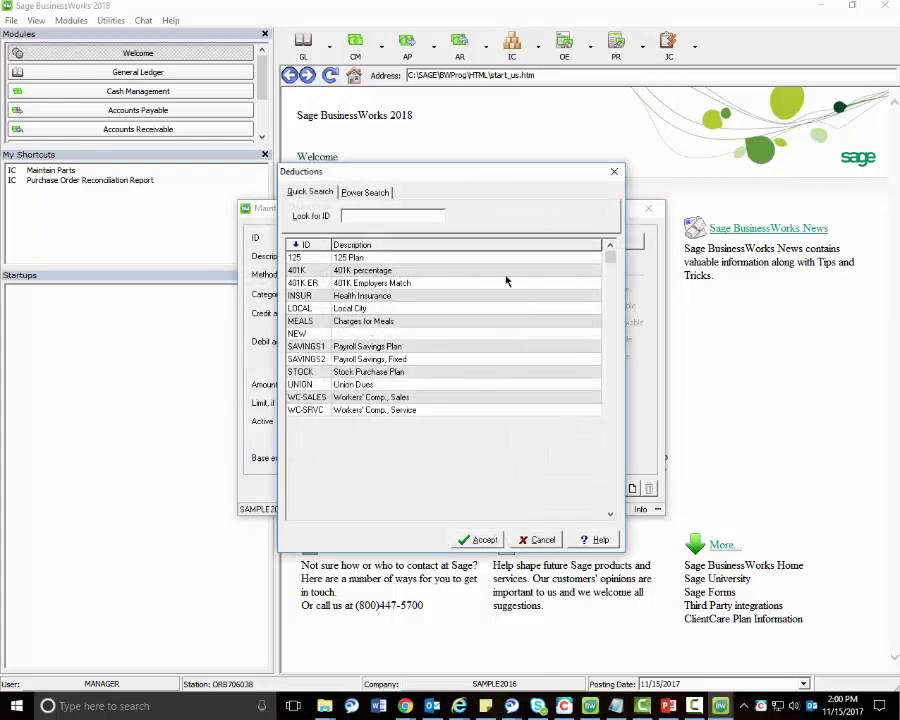
left_click(378, 398)
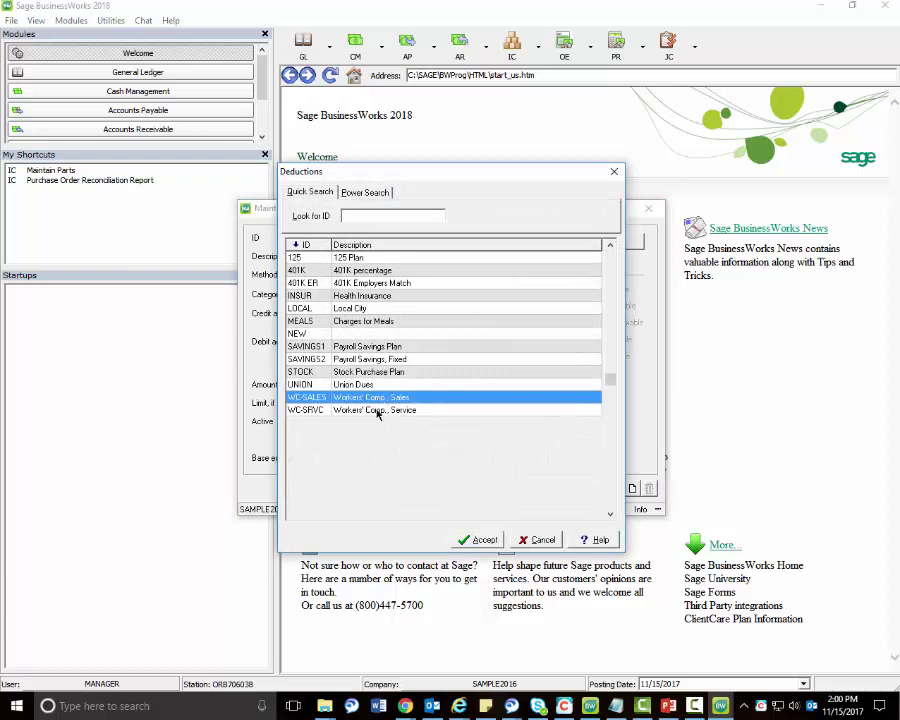
left_click(377, 411)
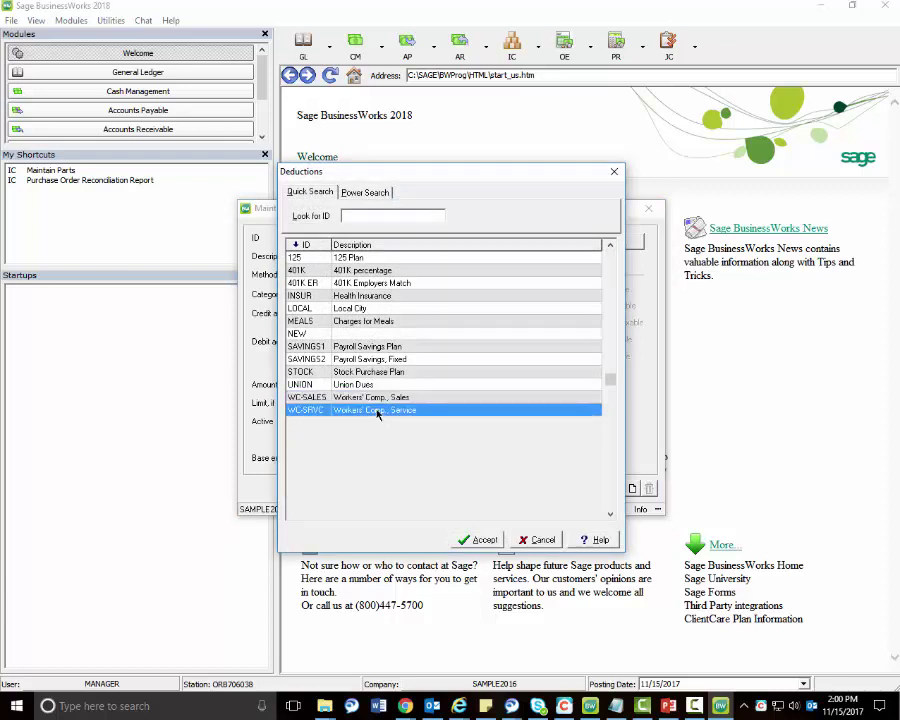
key("Up")
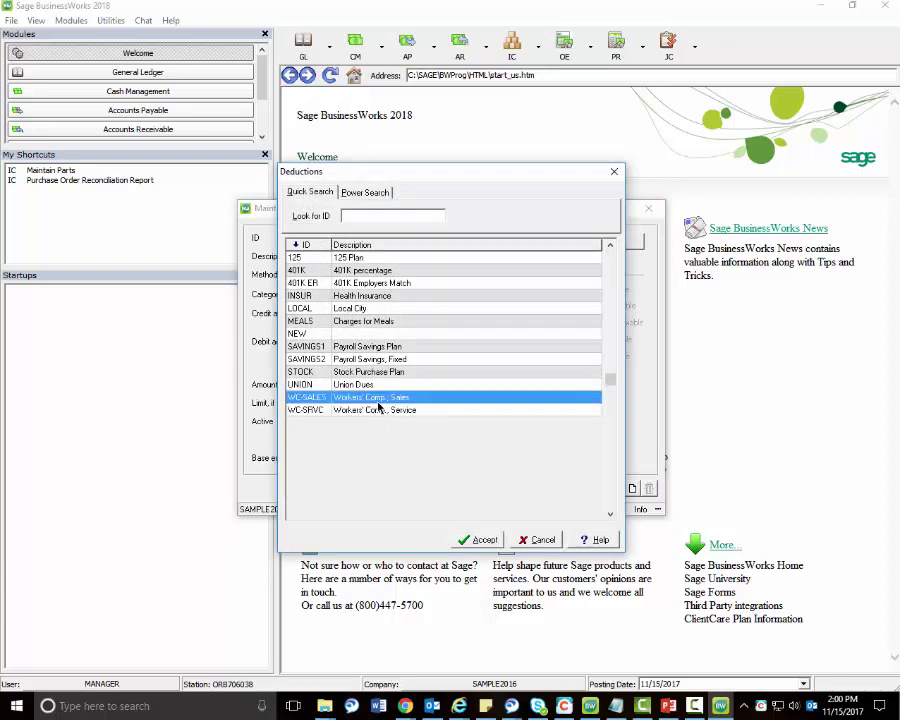
key("Down")
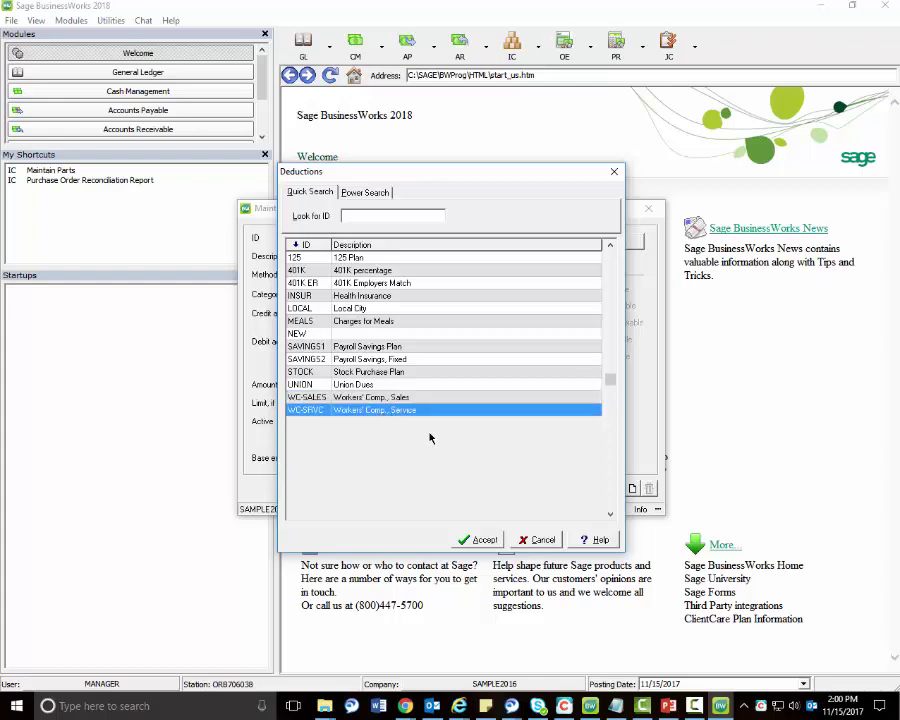
left_click(478, 539)
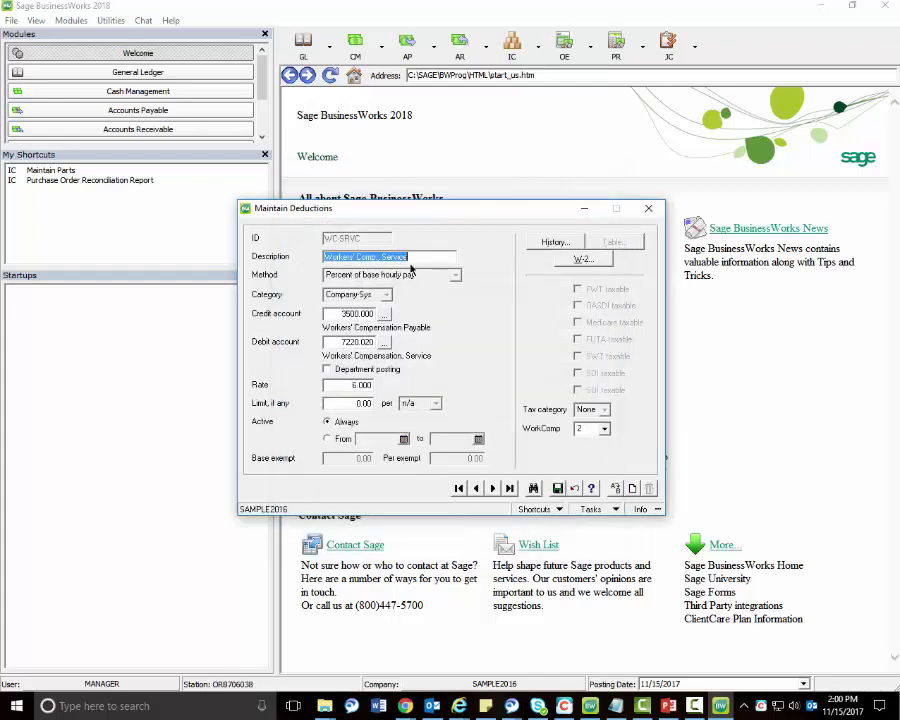
left_click_drag(405, 208, 455, 171)
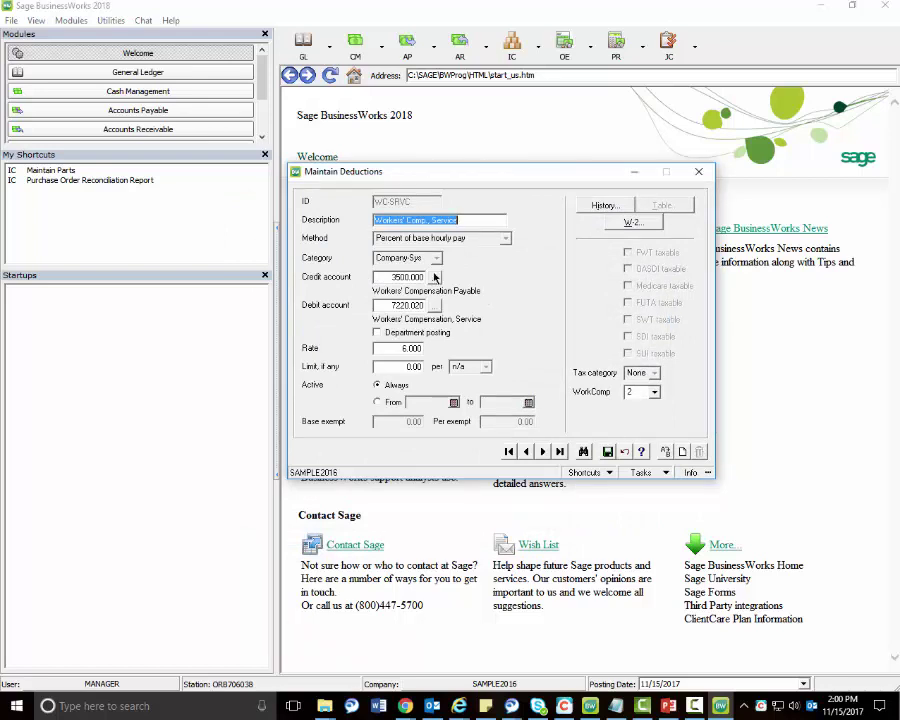
left_click(405, 348)
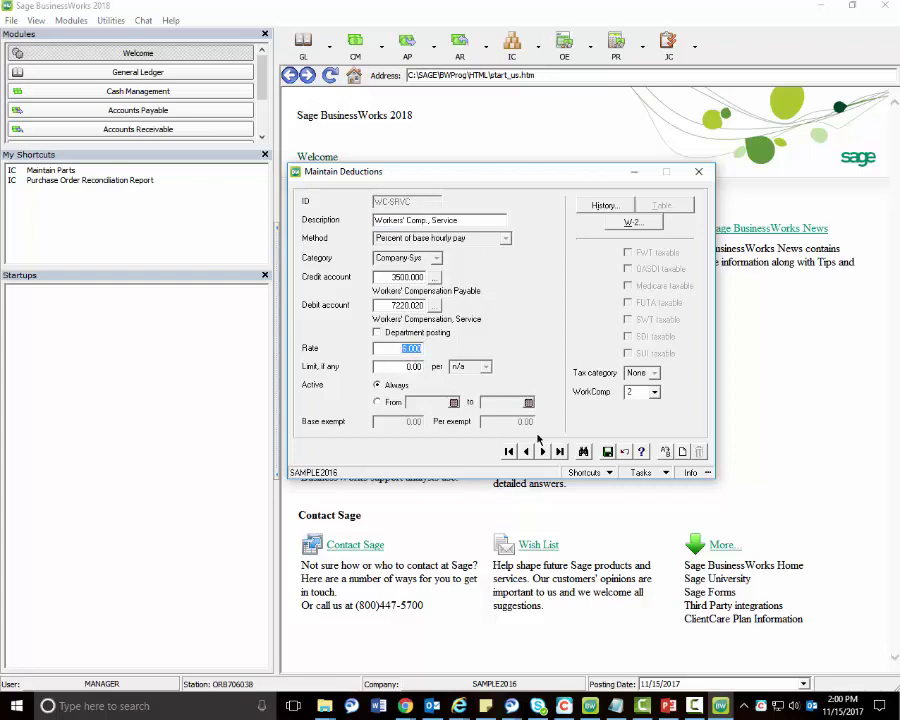
Look up the WC-SALES workers' compensation deduction, load its record and check its rate.
left_click(582, 452)
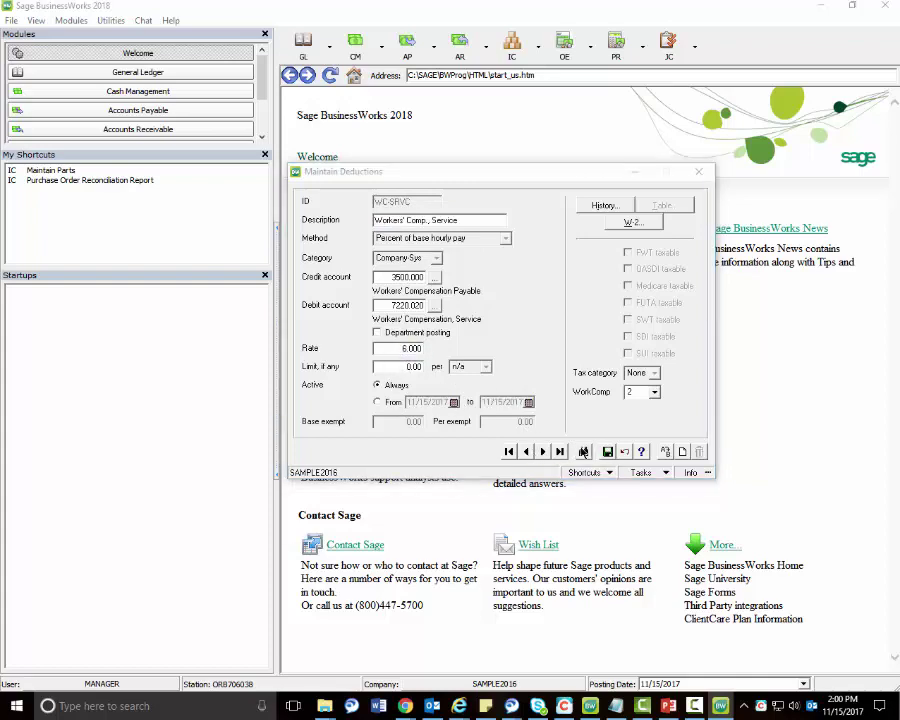
left_click(394, 402)
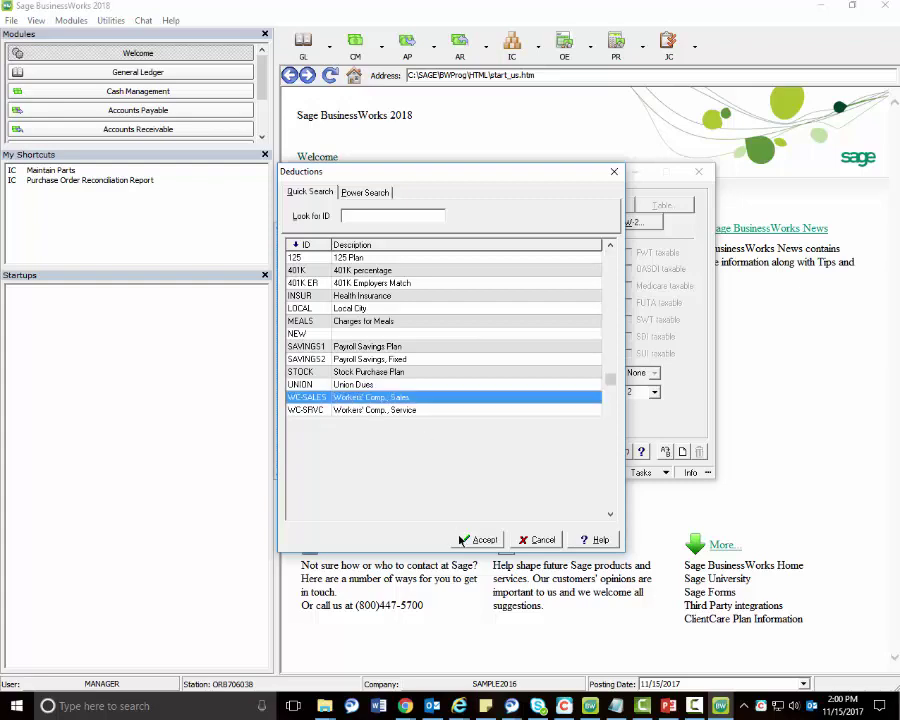
double_click(394, 402)
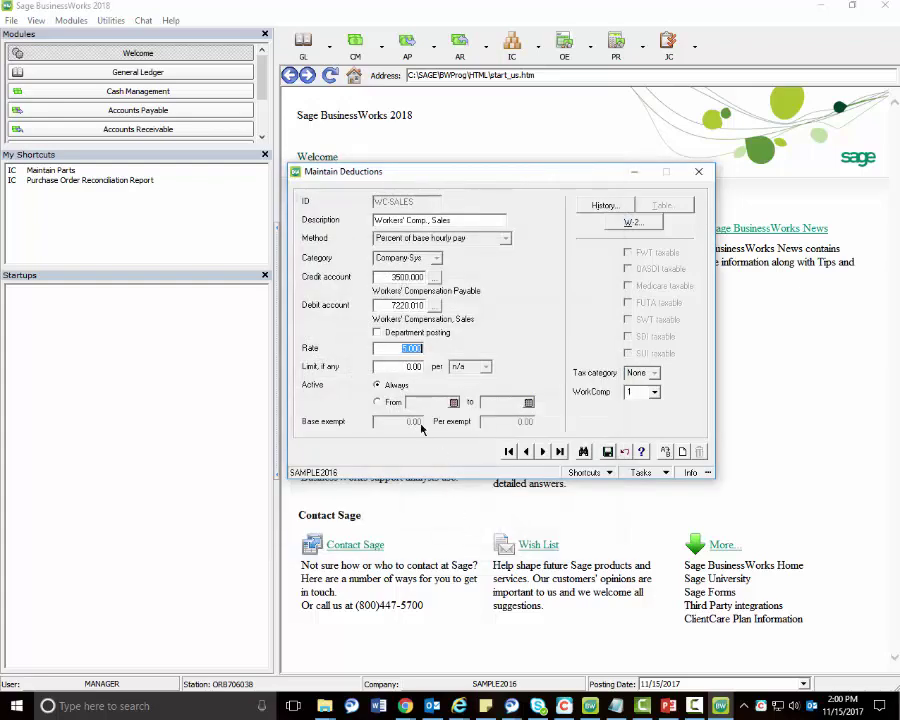
left_click(400, 349)
key("Tab")
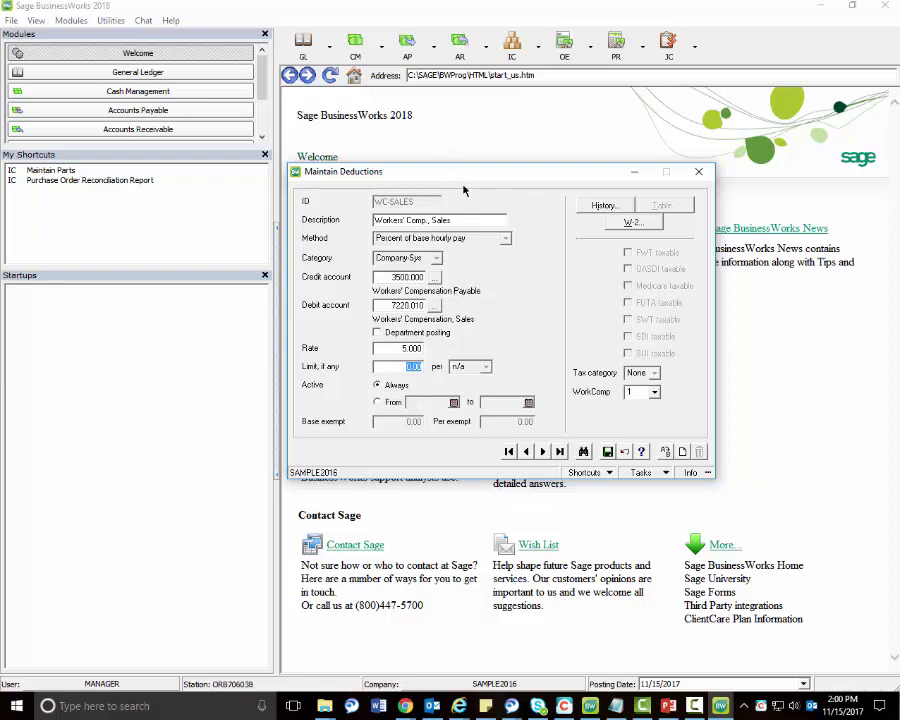
Show the category choices available for the new TTT deduction.
left_click_drag(470, 173, 474, 165)
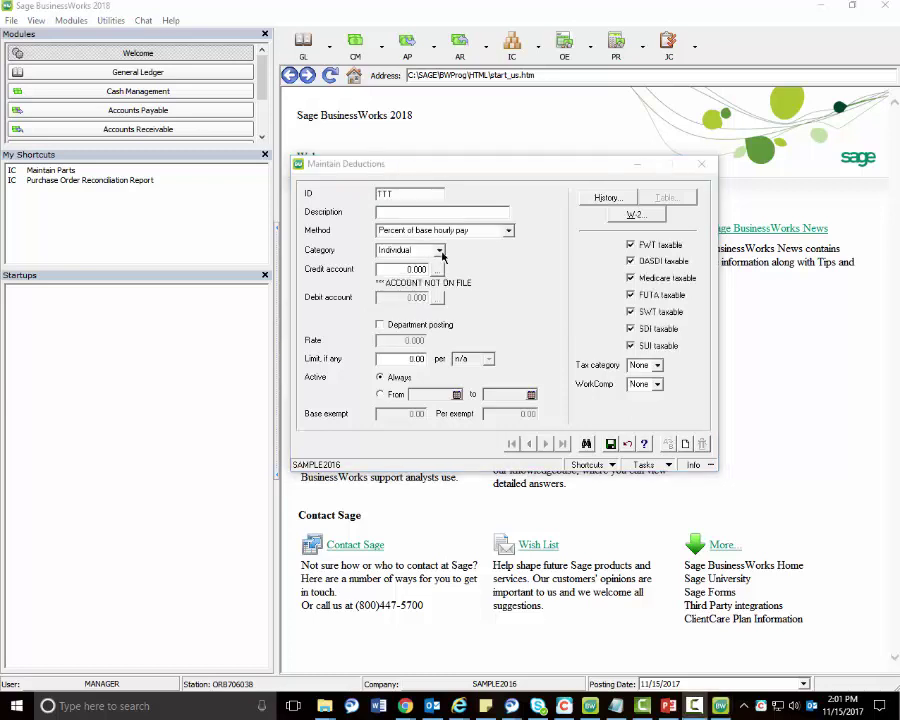
left_click(440, 251)
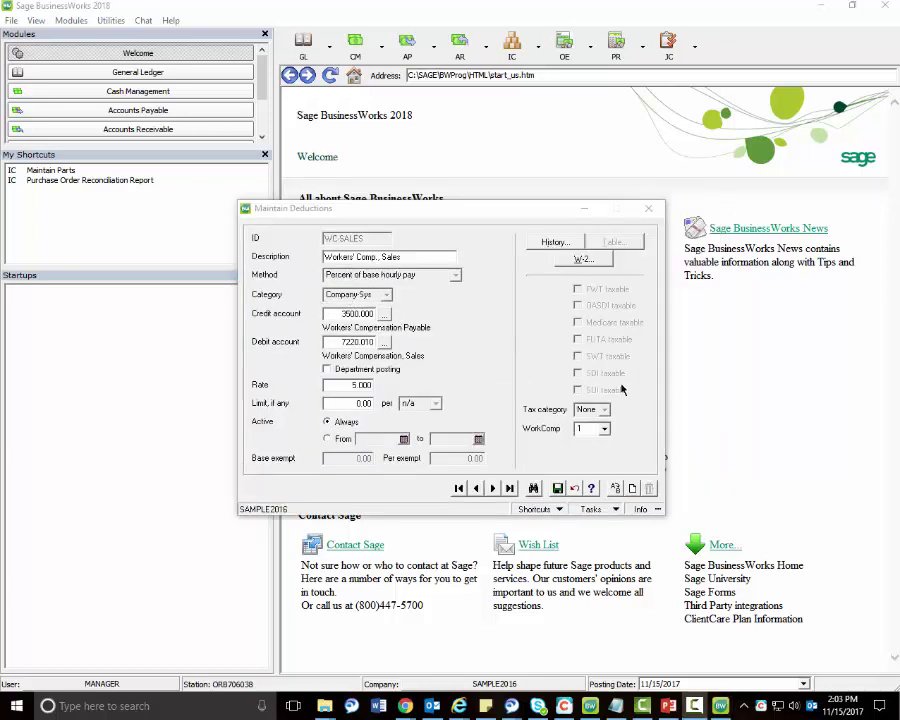
Open the help topic about Maintain Deductions, read the explanation of the Category field and close the help.
left_click(592, 488)
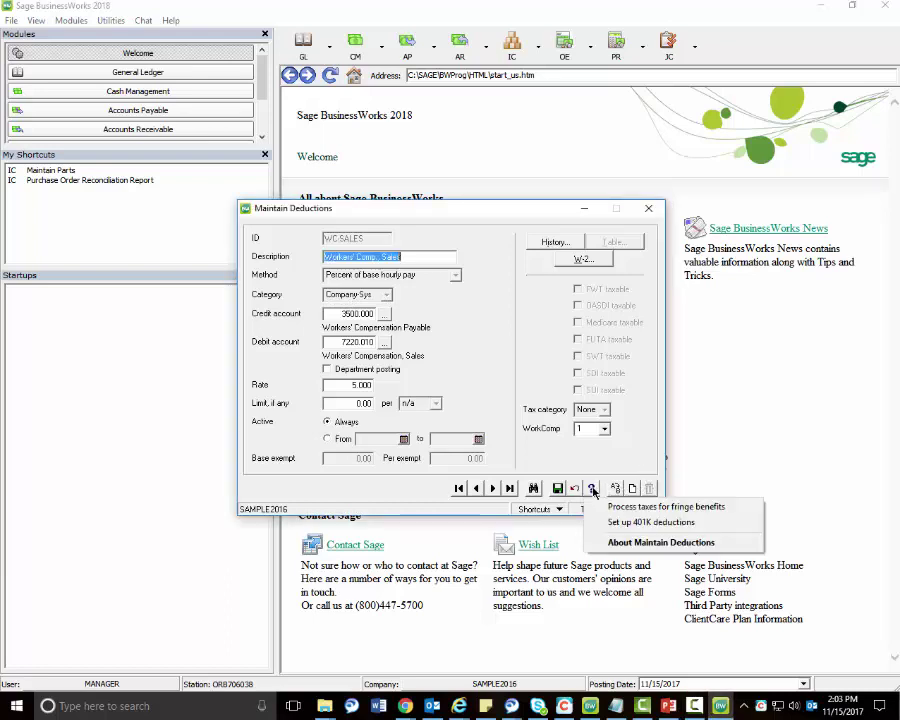
left_click(637, 542)
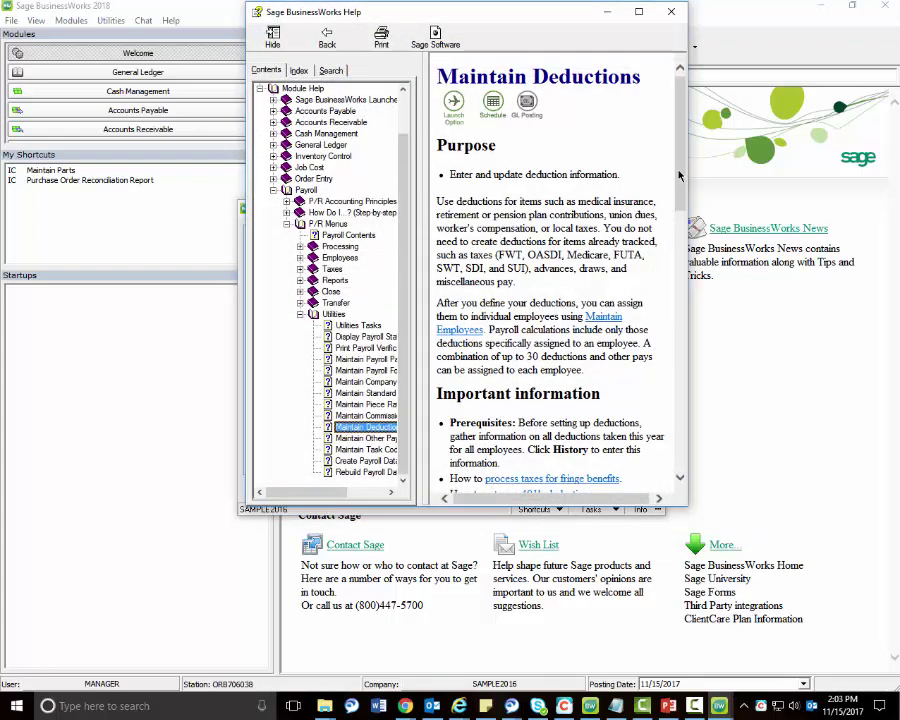
left_click_drag(679, 175, 682, 282)
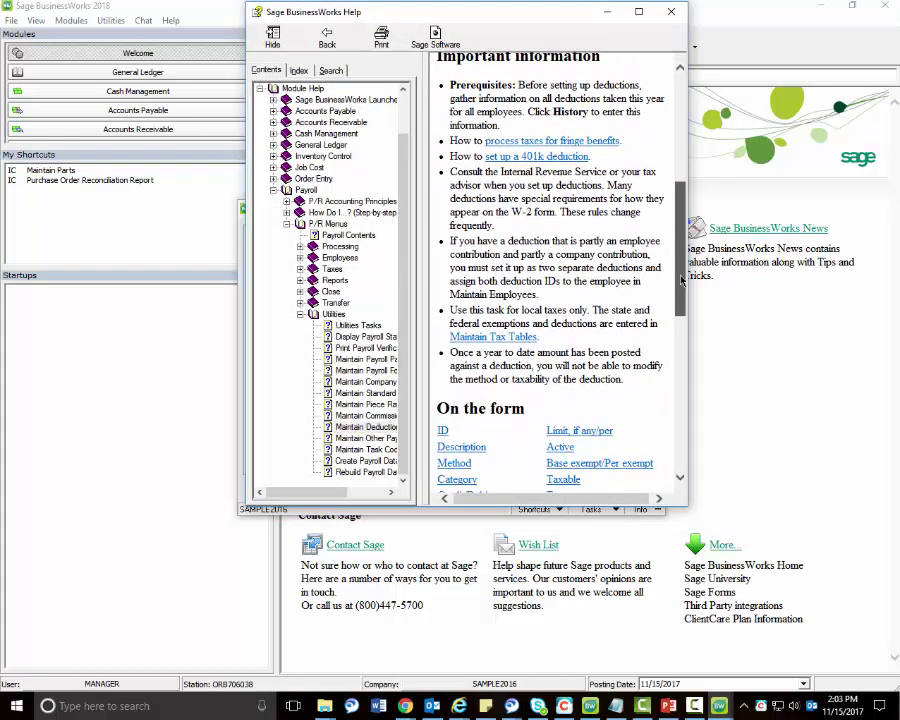
scroll(478, 226, "down", 4)
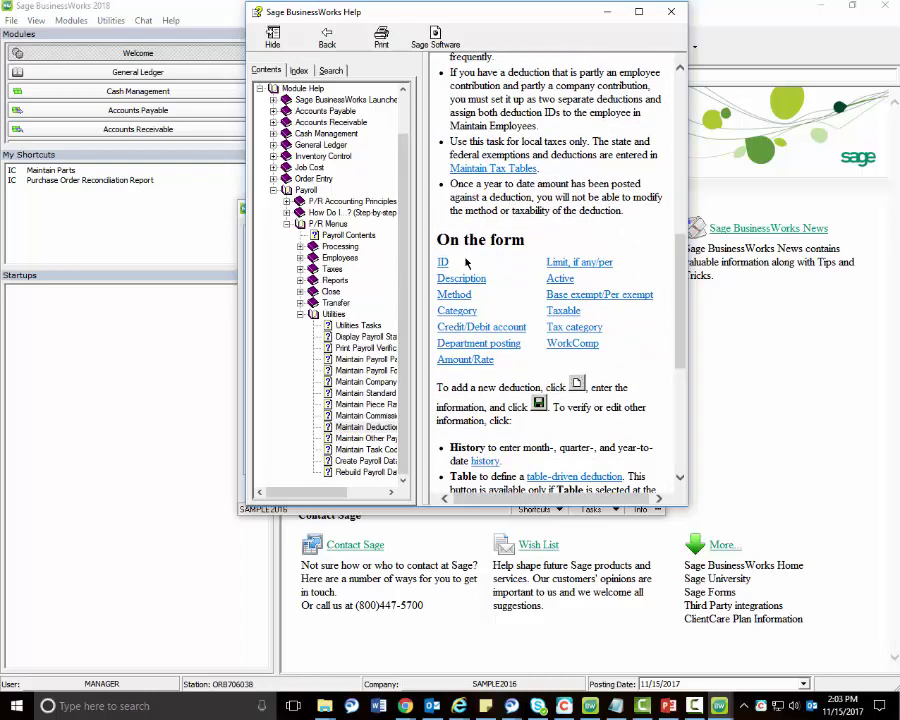
left_click(456, 318)
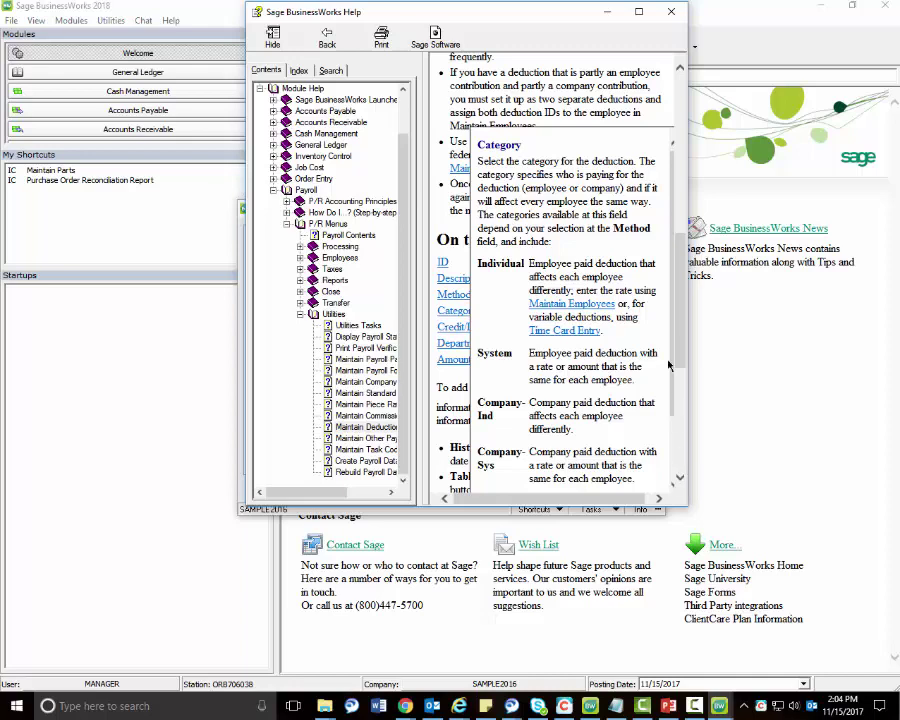
left_click(670, 14)
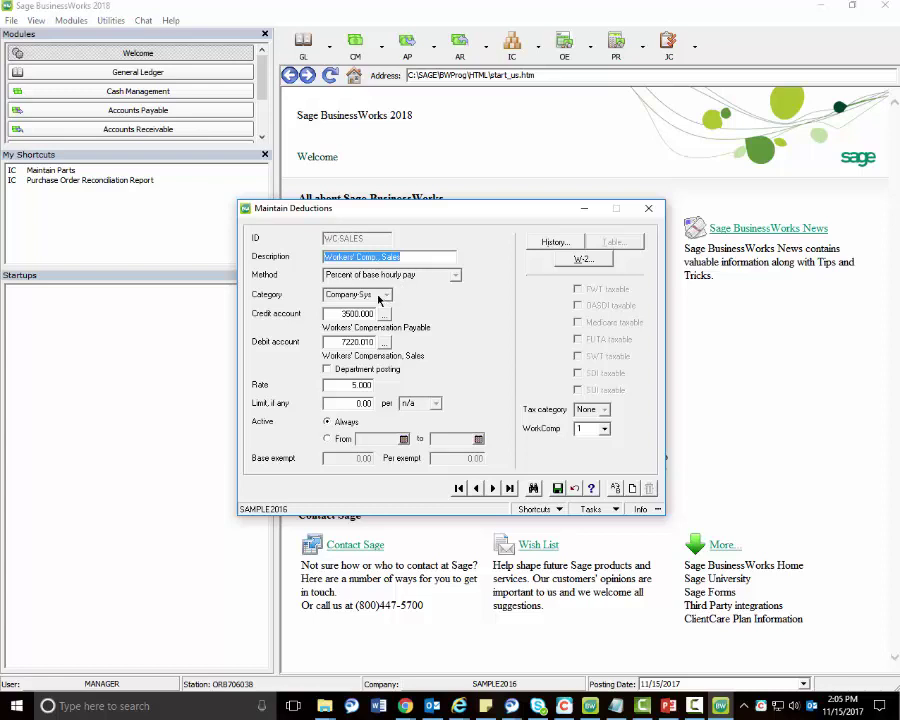
Check the WC-SALES deduction's credit account, debit account and rate, and select 1 as its WorkComp code.
left_click(362, 314)
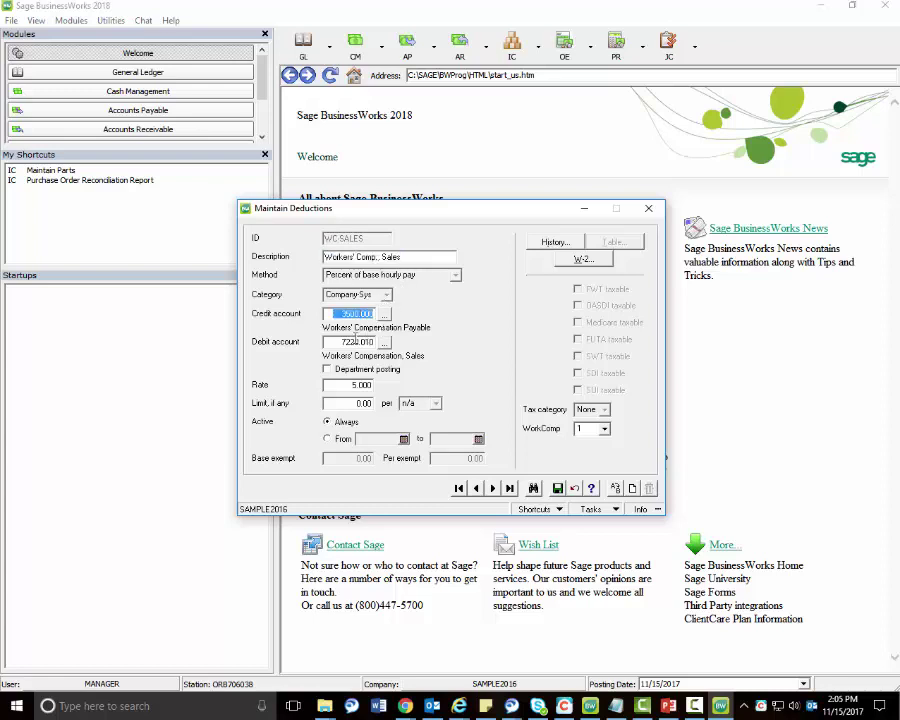
key("Tab")
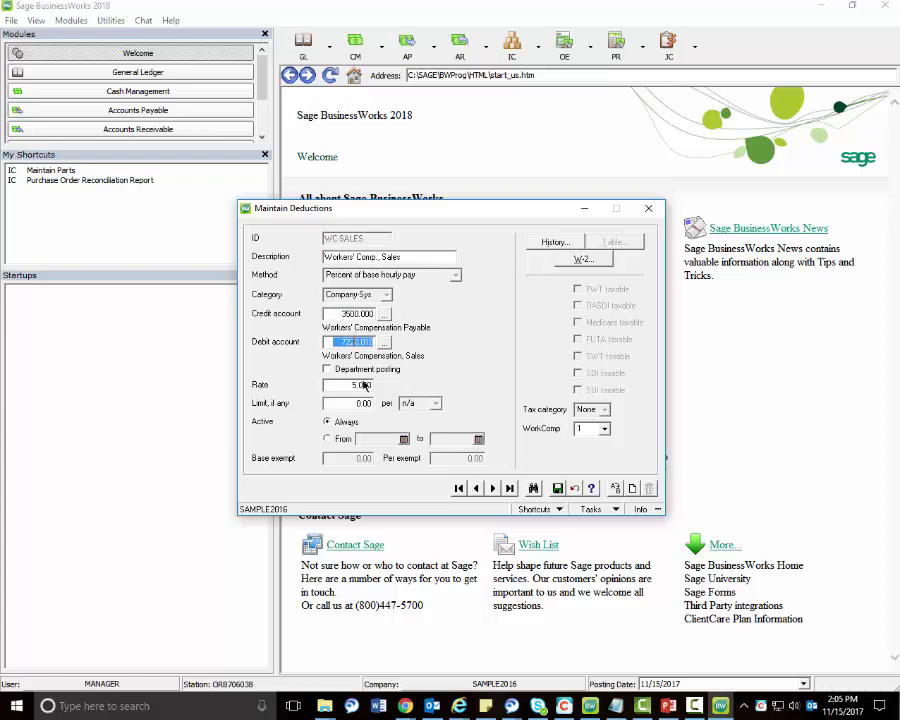
left_click(351, 384)
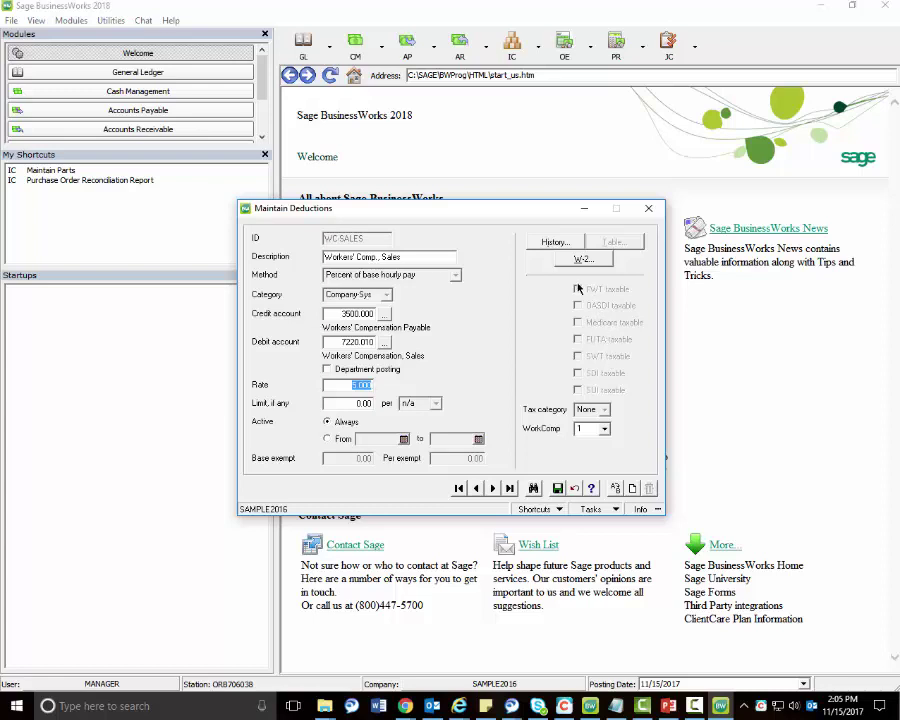
left_click(604, 429)
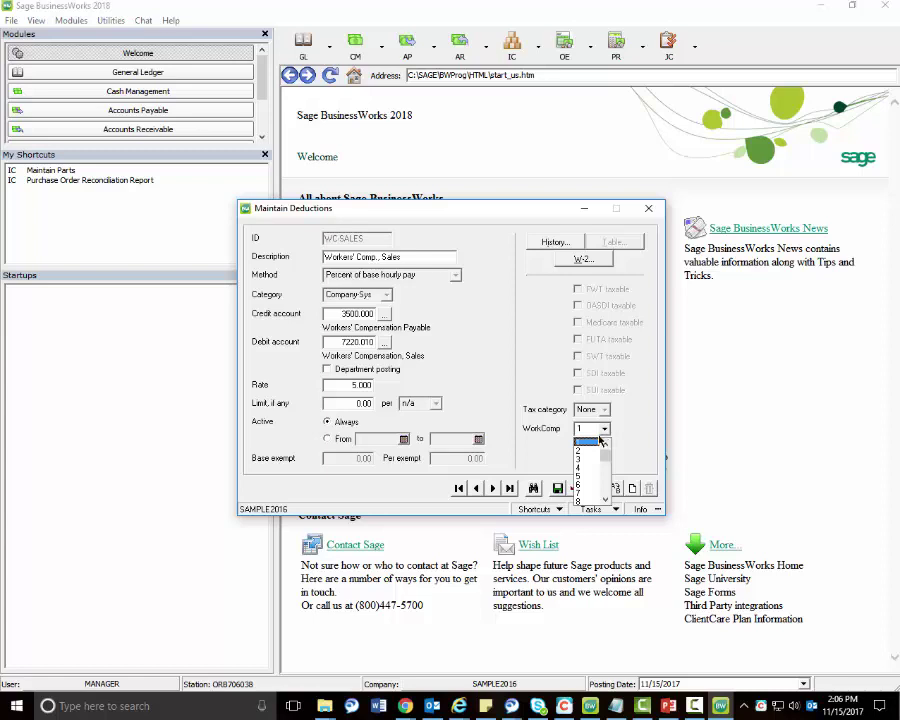
left_click(578, 442)
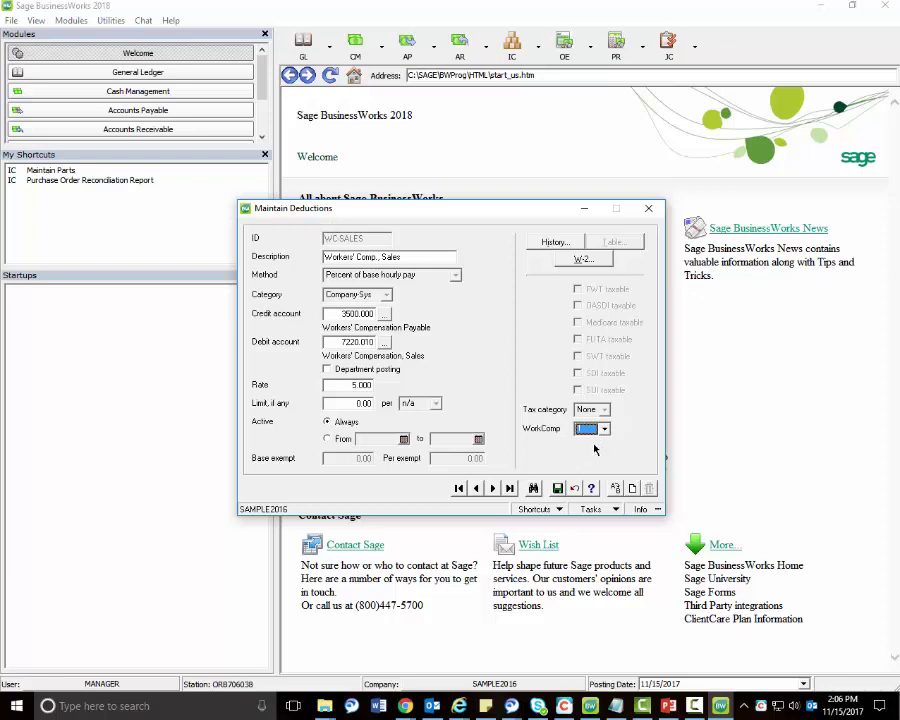
Go to the WC-SRVC deduction and check its credit account, debit account, rate and WorkComp choices.
left_click(493, 489)
double_click(344, 313)
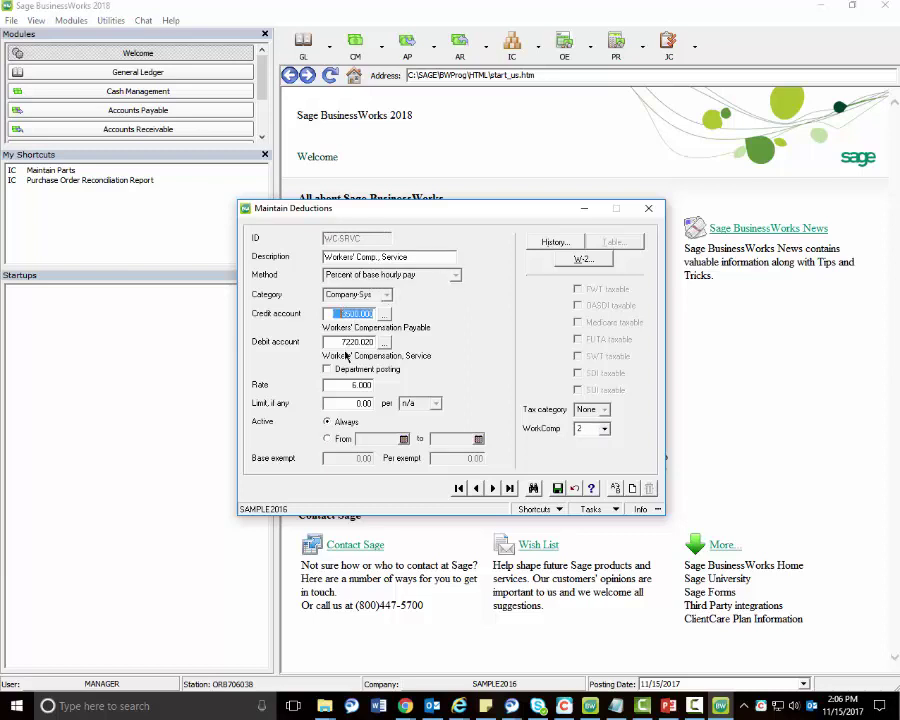
double_click(342, 342)
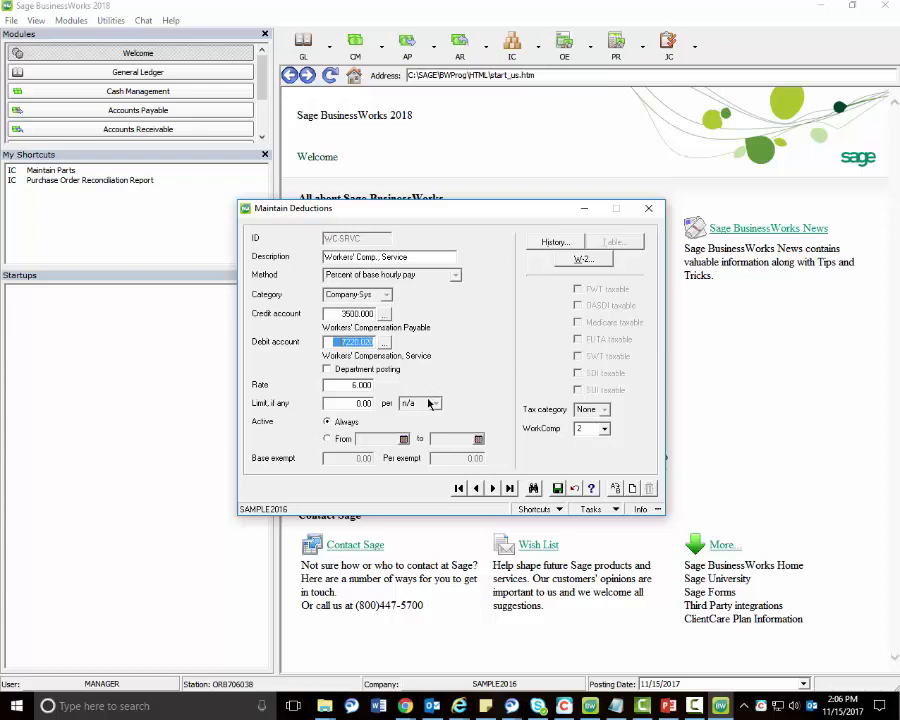
left_click(338, 386)
double_click(338, 386)
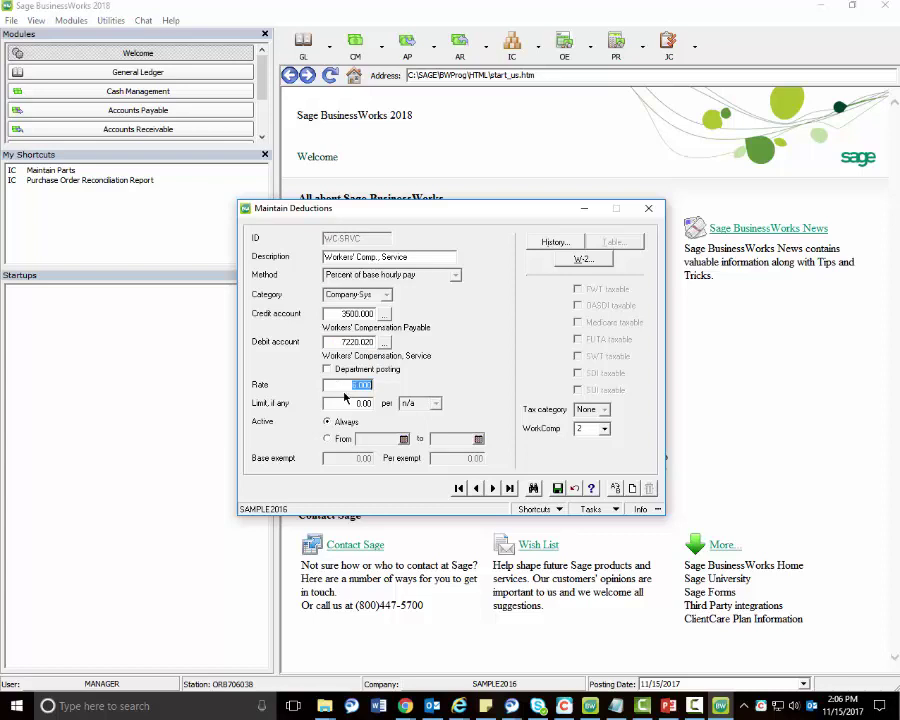
key("Tab")
left_click(604, 429)
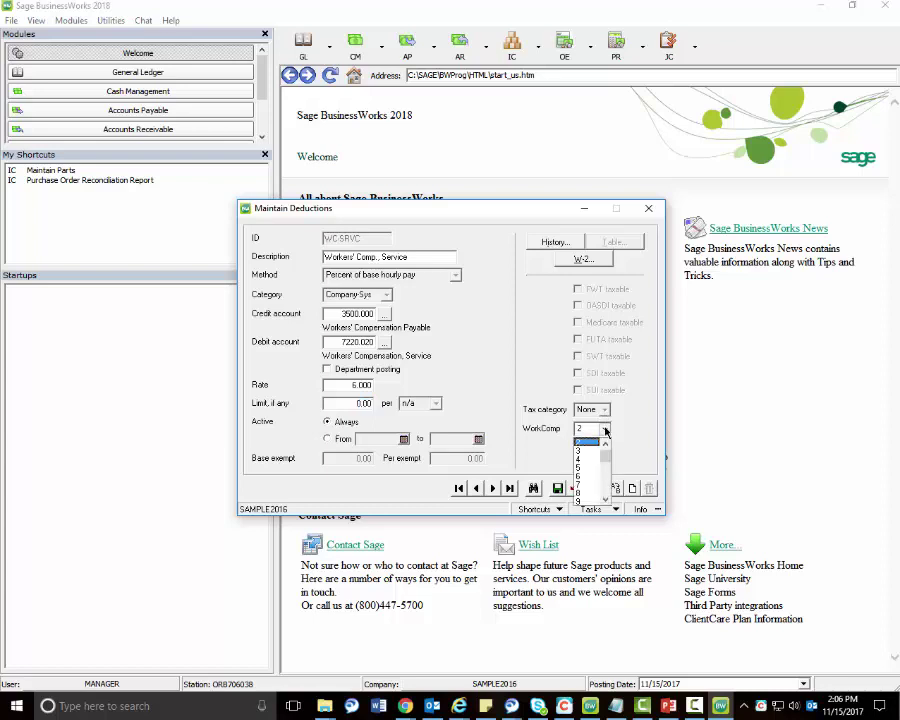
left_click(604, 429)
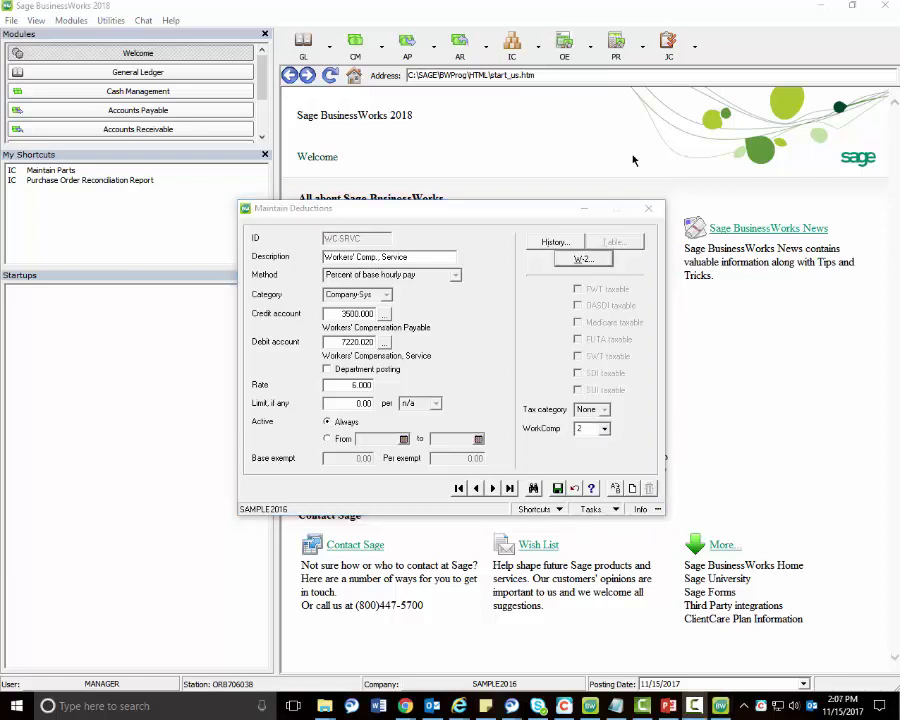
In the WC-SRVC deduction's W-2 settings, switch the inclusion of overtime hours off and back on, and accept the settings.
left_click(585, 259)
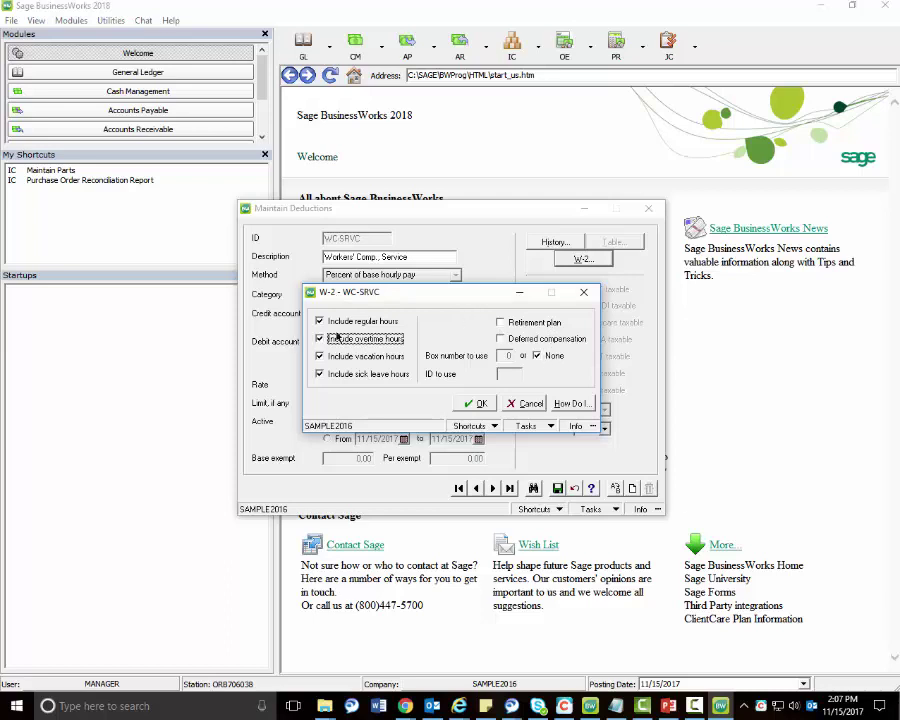
left_click(319, 339)
left_click(319, 339)
left_click(472, 403)
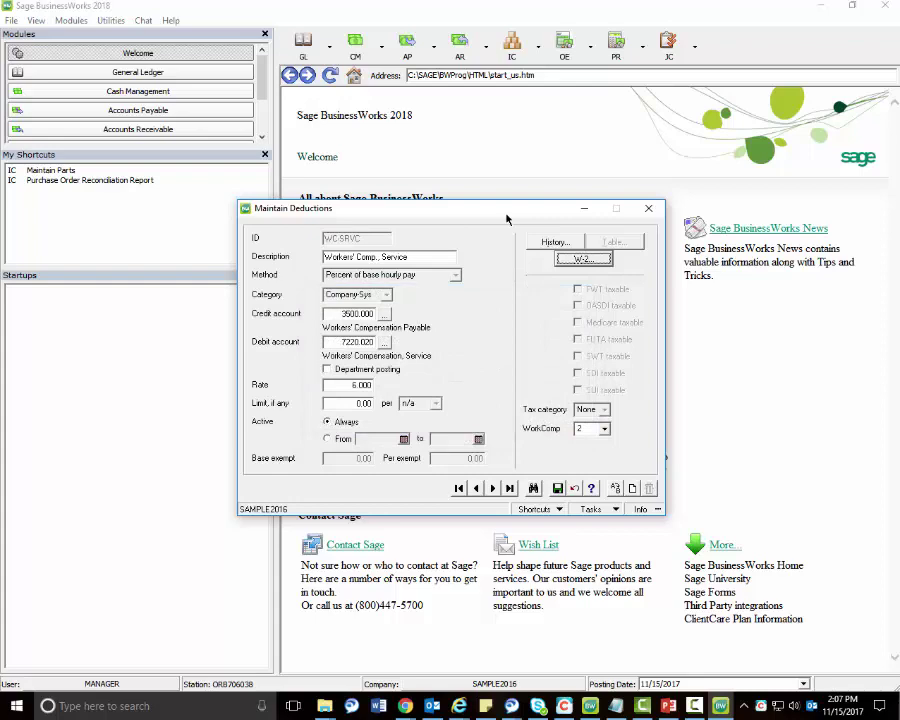
Look up the WC-SRVC deduction in the deductions list, load it and check its accounts and rate.
left_click(533, 488)
left_click(370, 400)
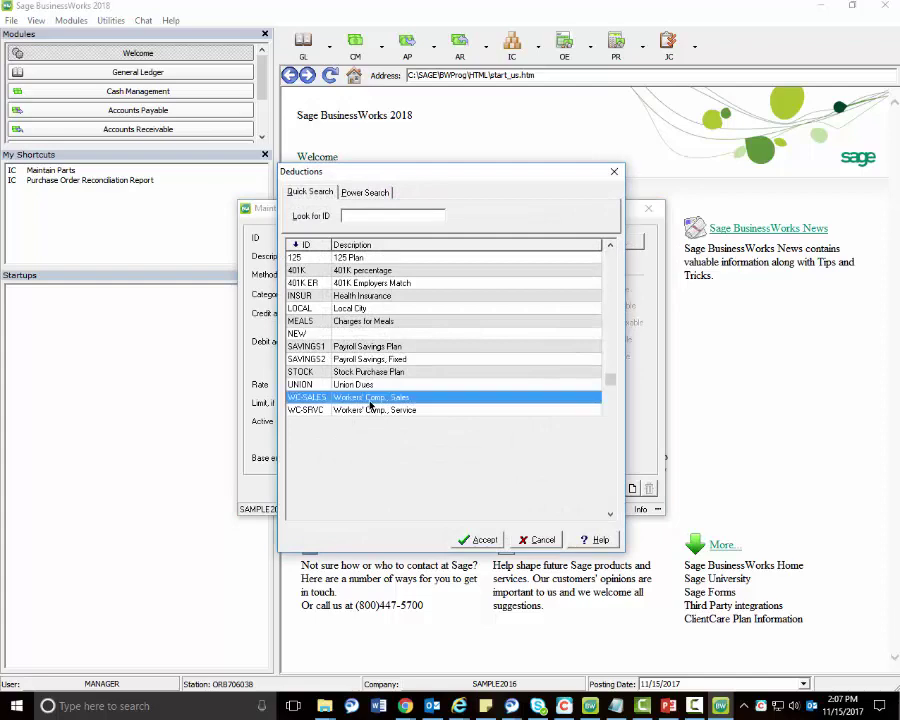
left_click(370, 410)
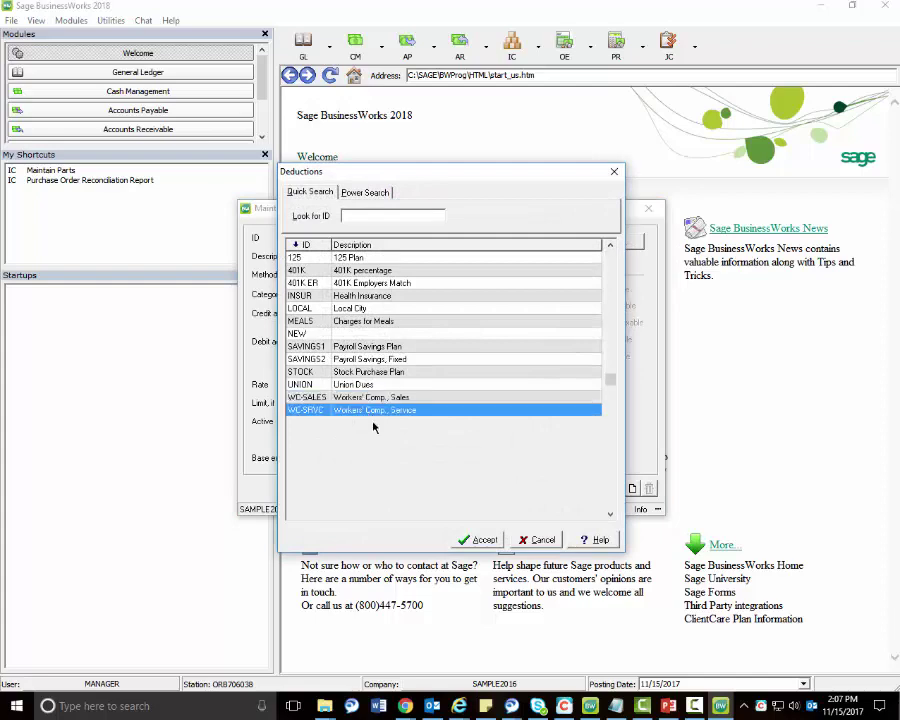
left_click(484, 540)
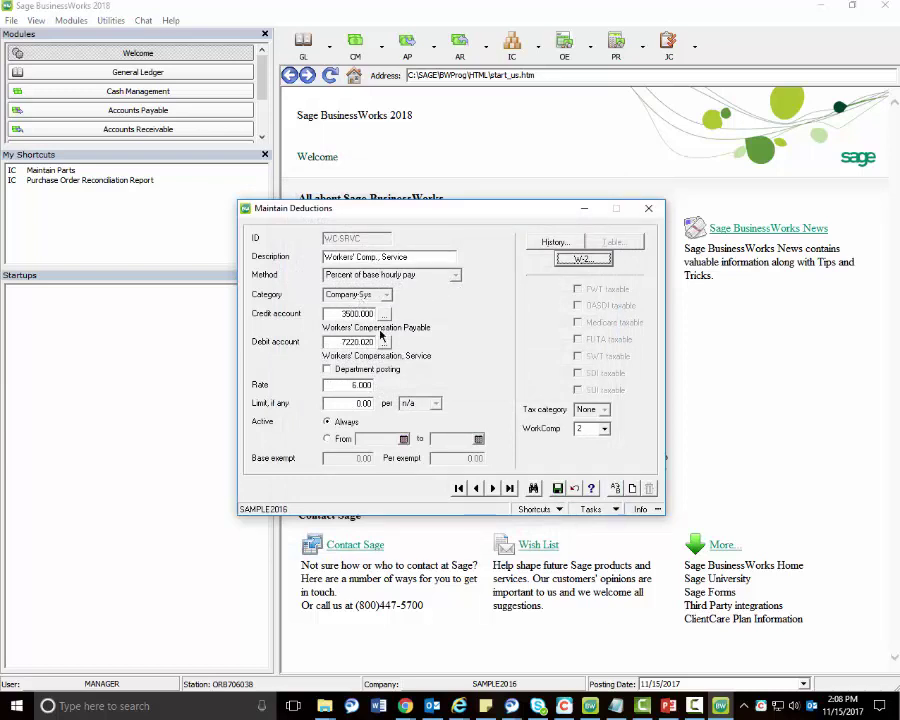
left_click(346, 386)
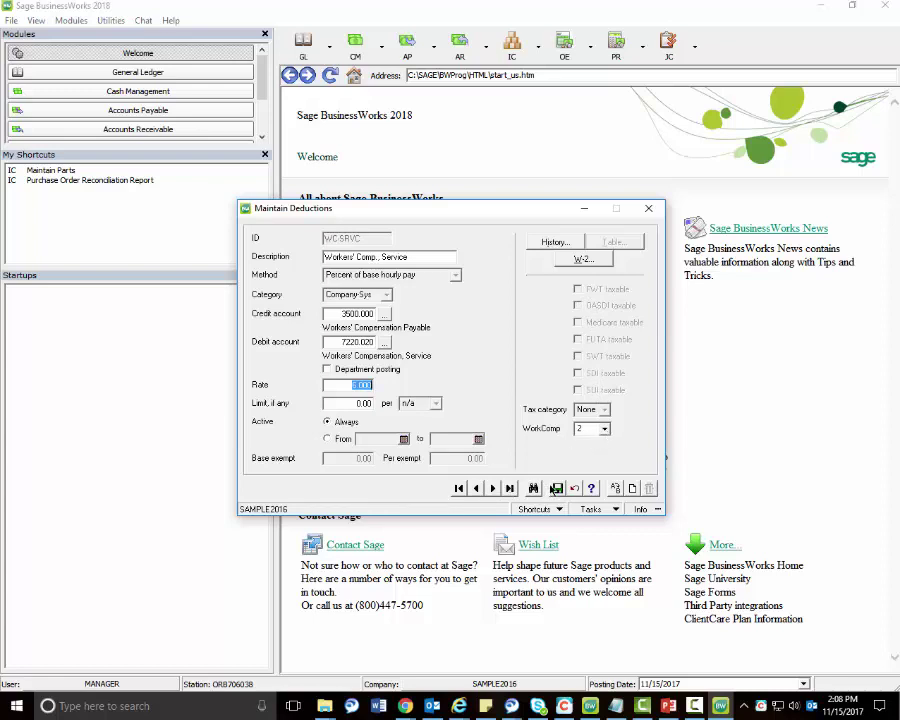
Review the W-2 settings of the WC-SRVC deduction, close them and save the deduction.
left_click(583, 259)
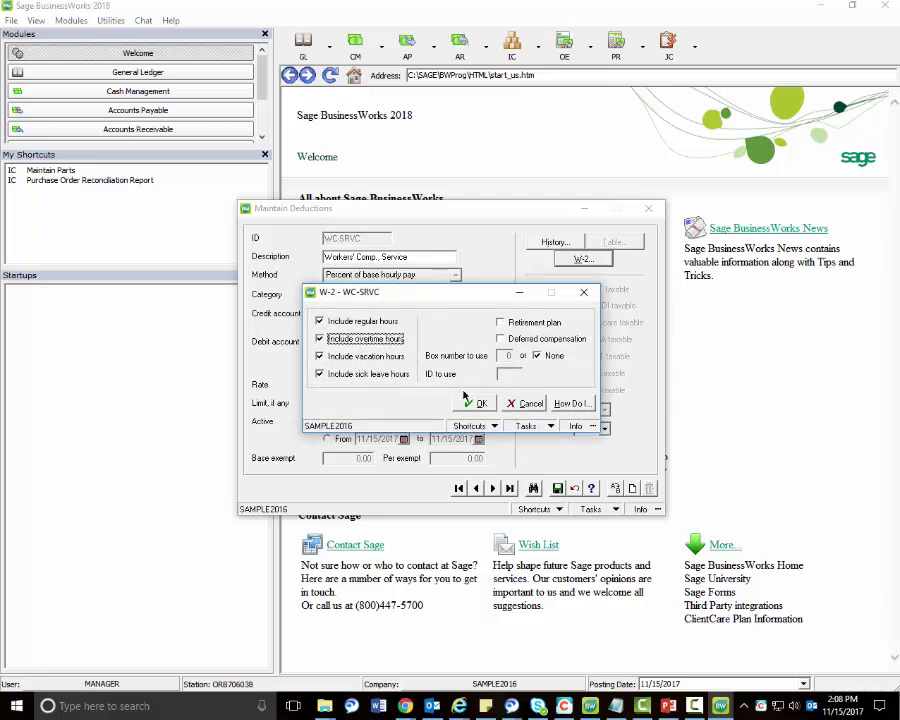
left_click(584, 293)
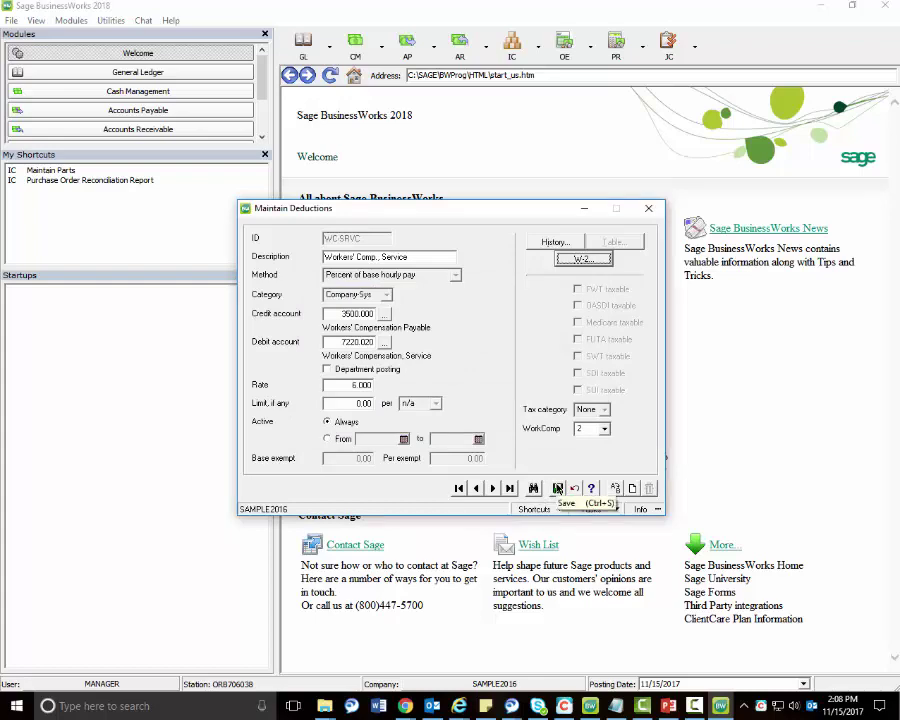
left_click(558, 488)
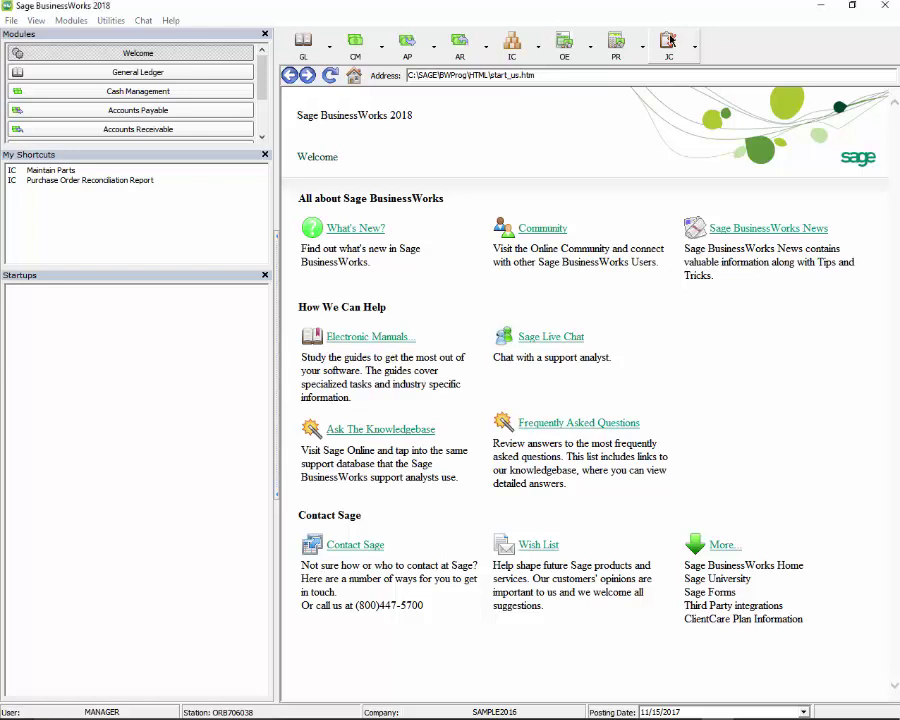
In the payroll task code maintenance, set the worker's comp. code of the ASSEMBLY task to 2 and save it.
left_click(670, 40)
left_click(617, 42)
left_click(617, 42)
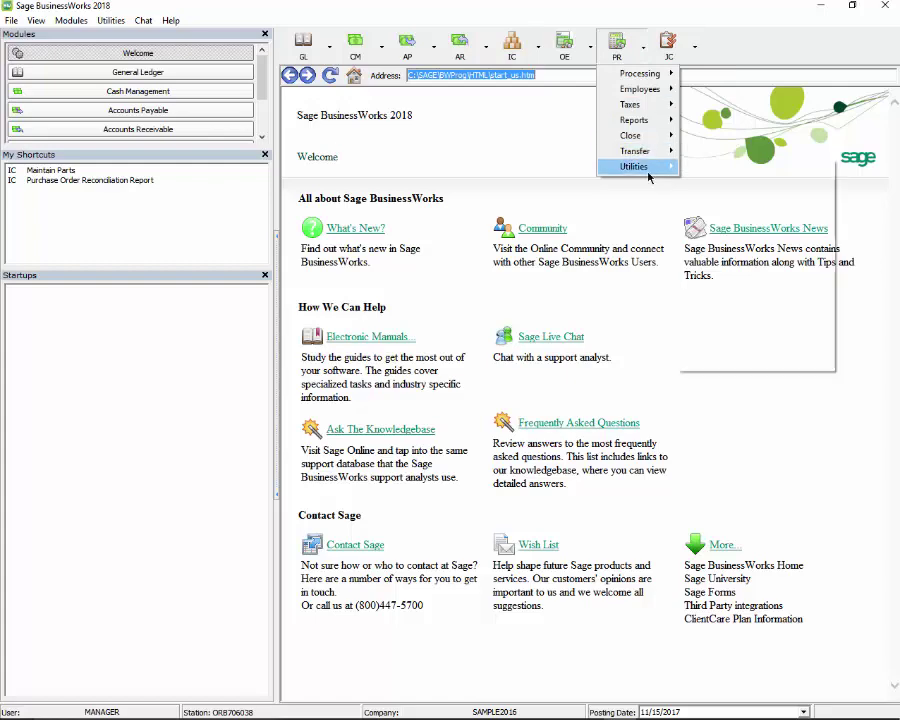
mouse_move(648, 168)
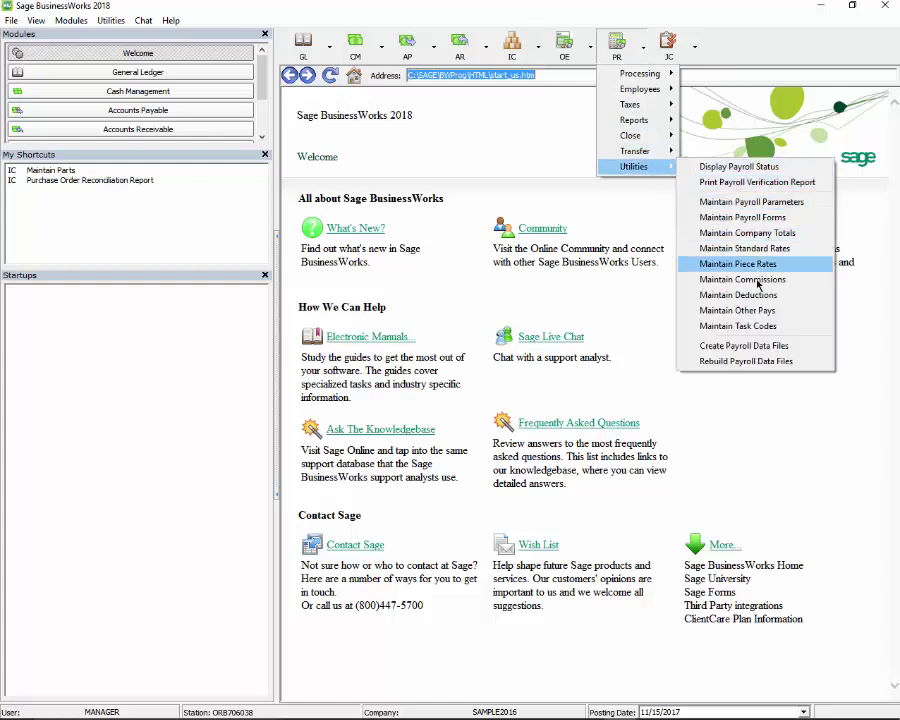
left_click(738, 326)
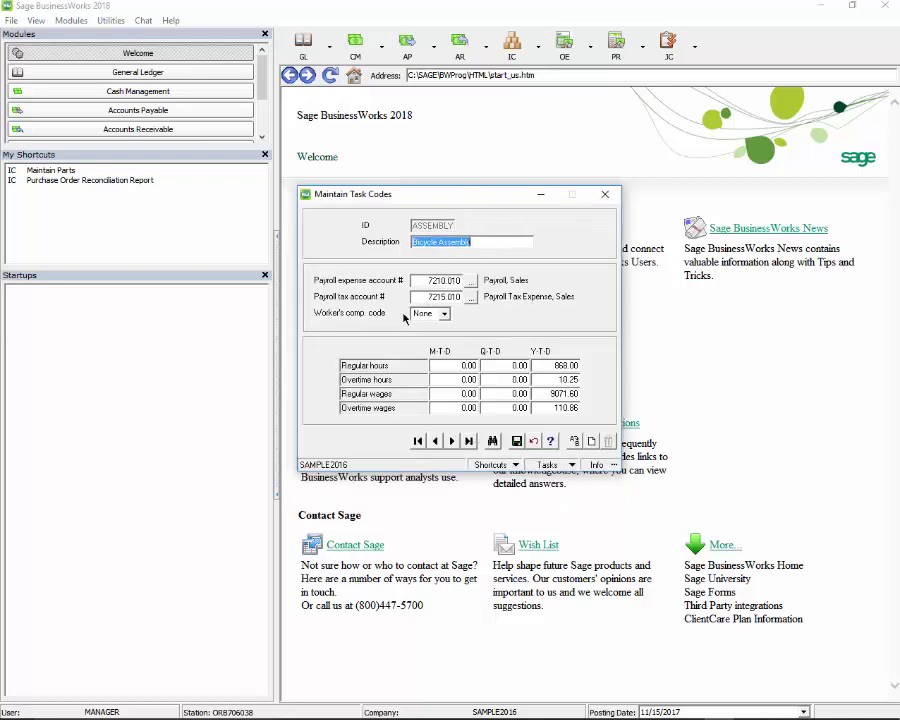
left_click(444, 313)
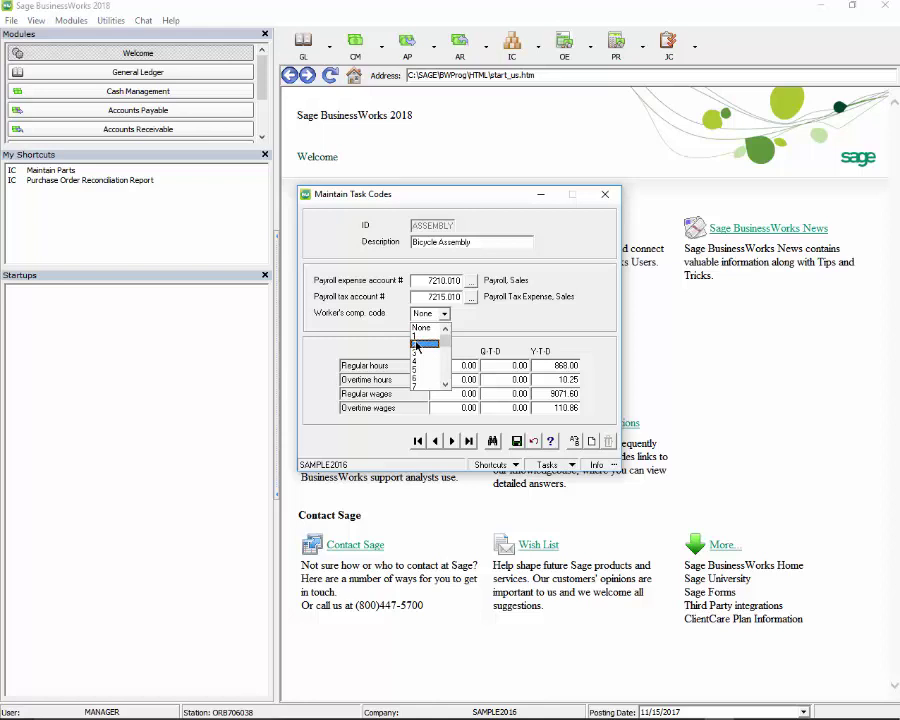
left_click(418, 346)
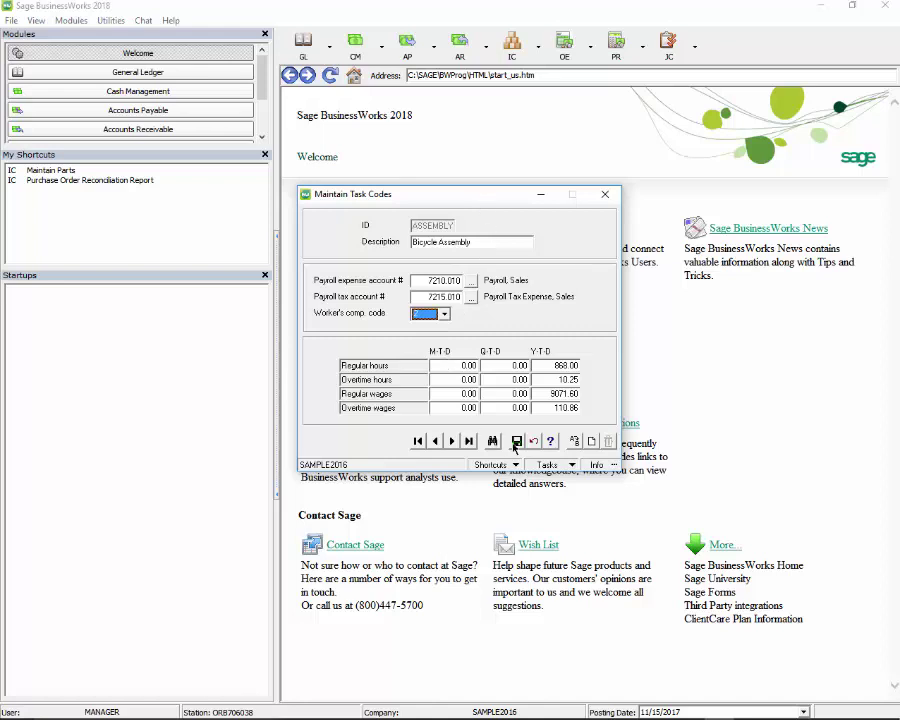
left_click(516, 441)
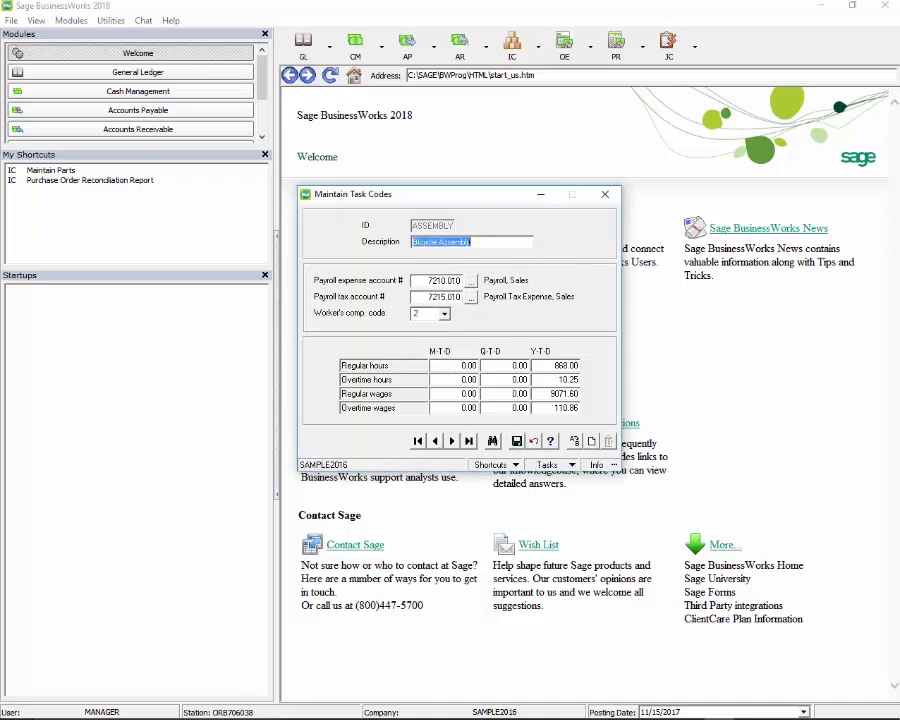
Look up the SALES task code, check its worker's comp. code and close the task code maintenance.
left_click(492, 441)
left_click(354, 296)
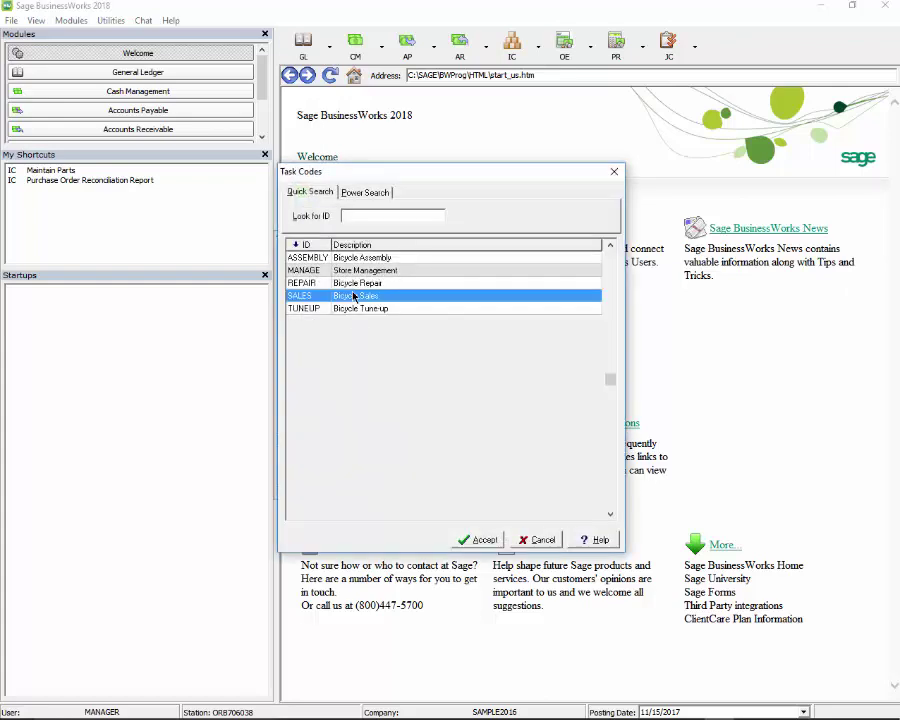
left_click(480, 539)
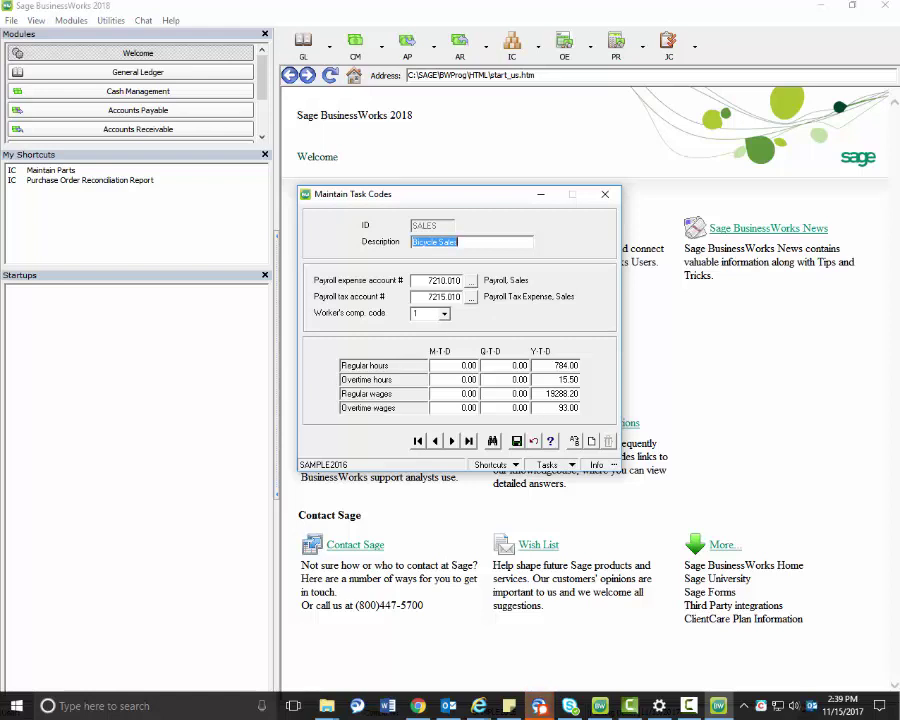
key("Escape")
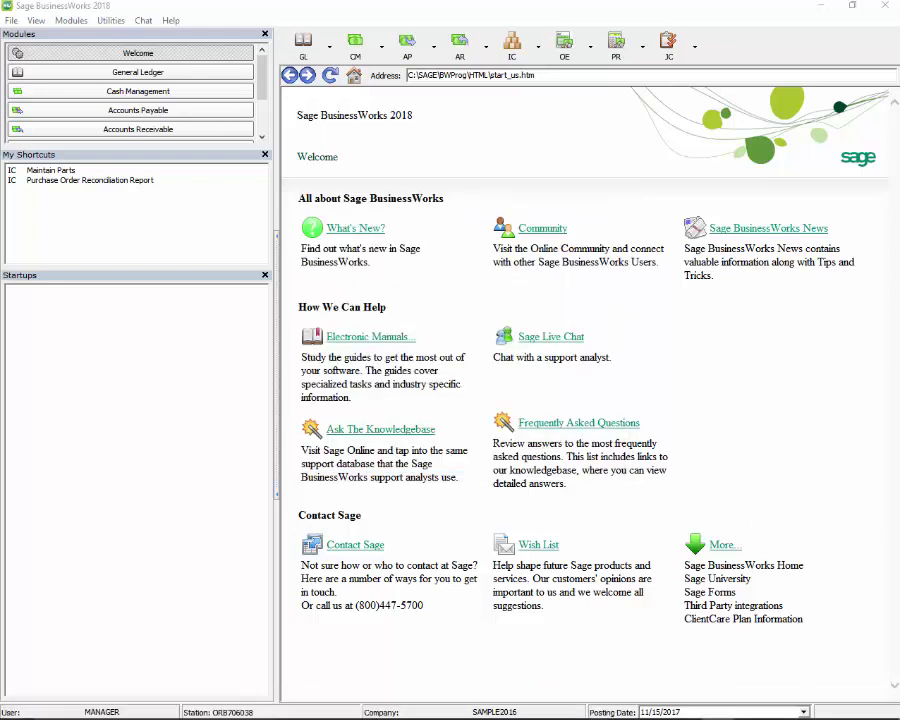
Open the employee's payment information from the payroll employee maintenance and set the hourly pay rate to 20.000.
left_click(617, 40)
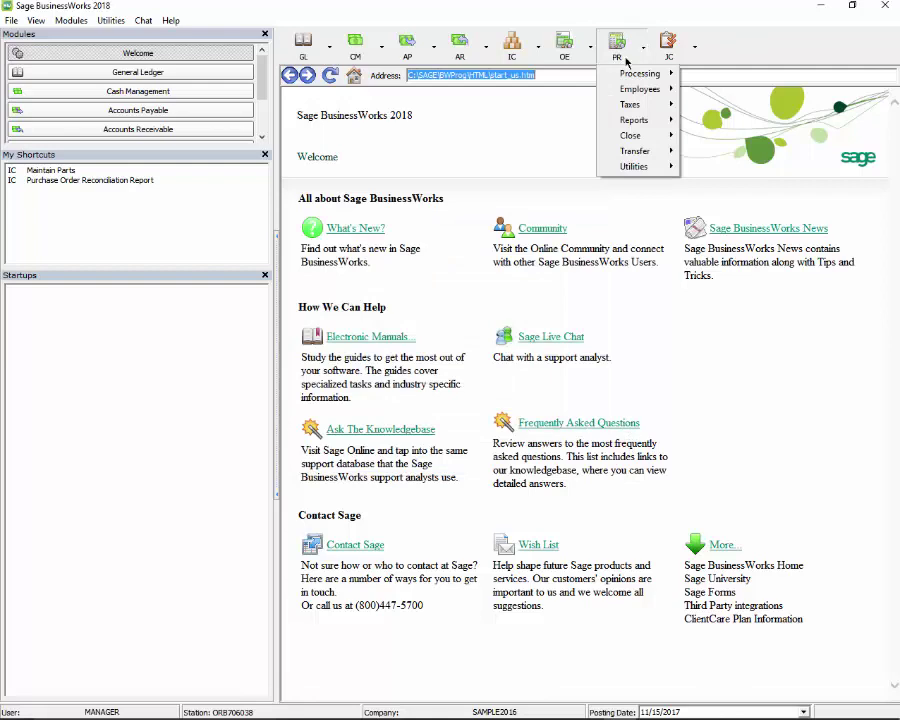
mouse_move(627, 91)
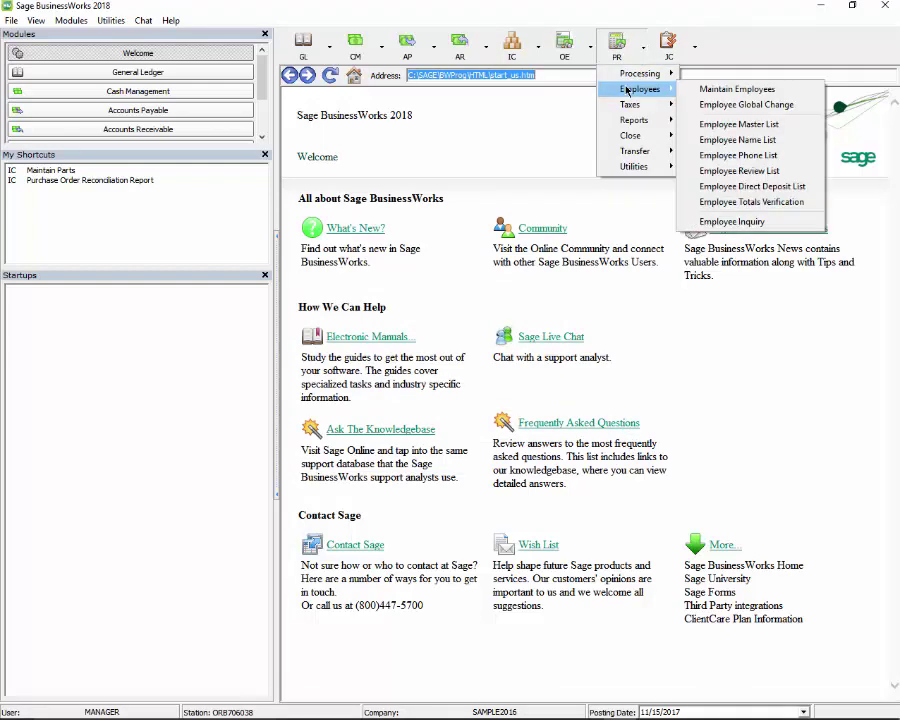
left_click(737, 89)
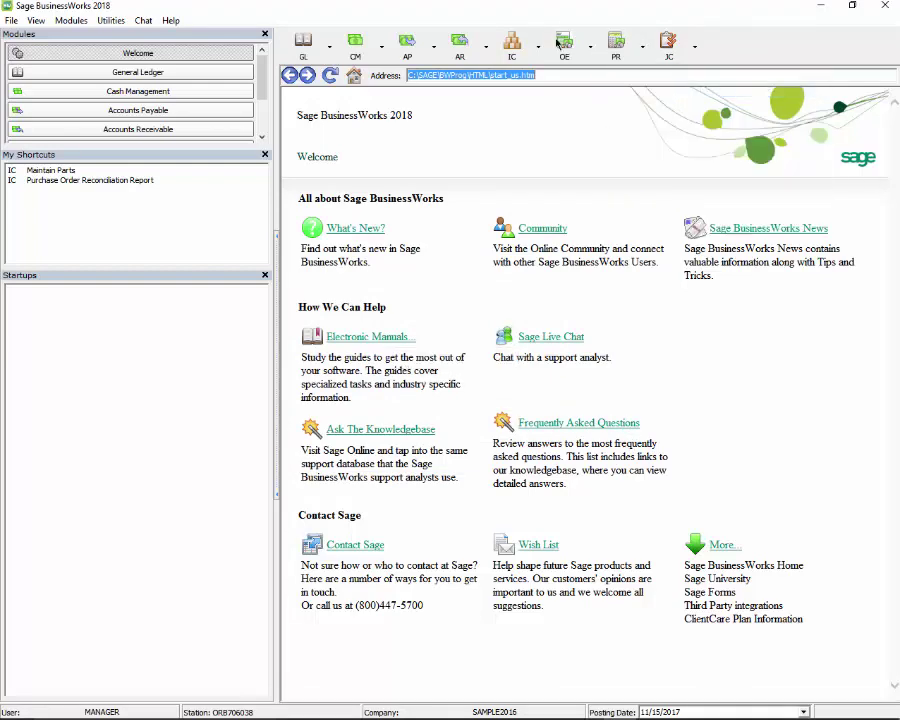
left_click_drag(410, 191, 522, 106)
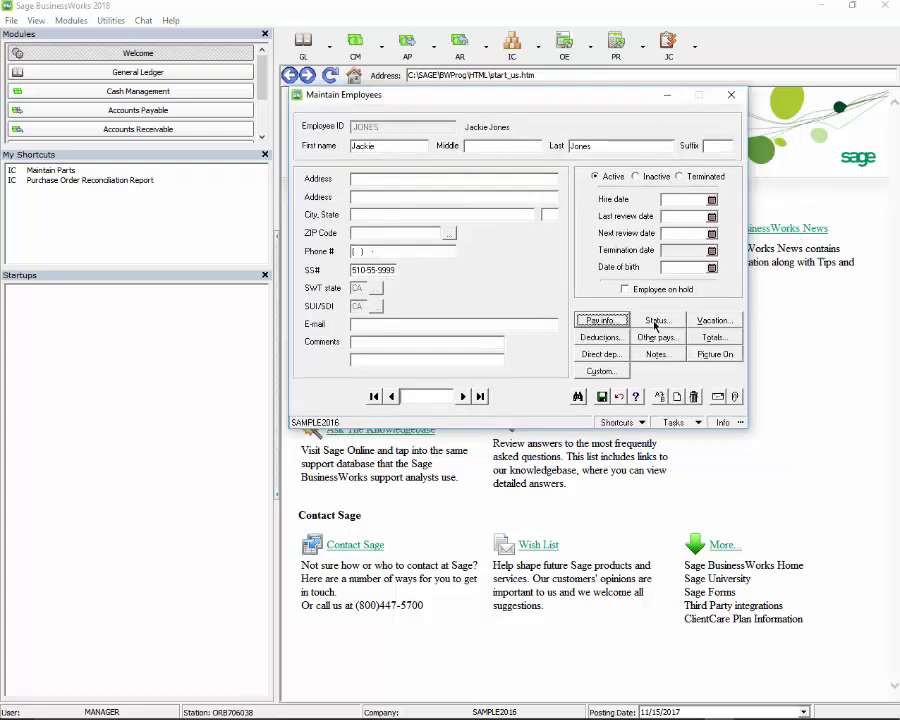
left_click(601, 320)
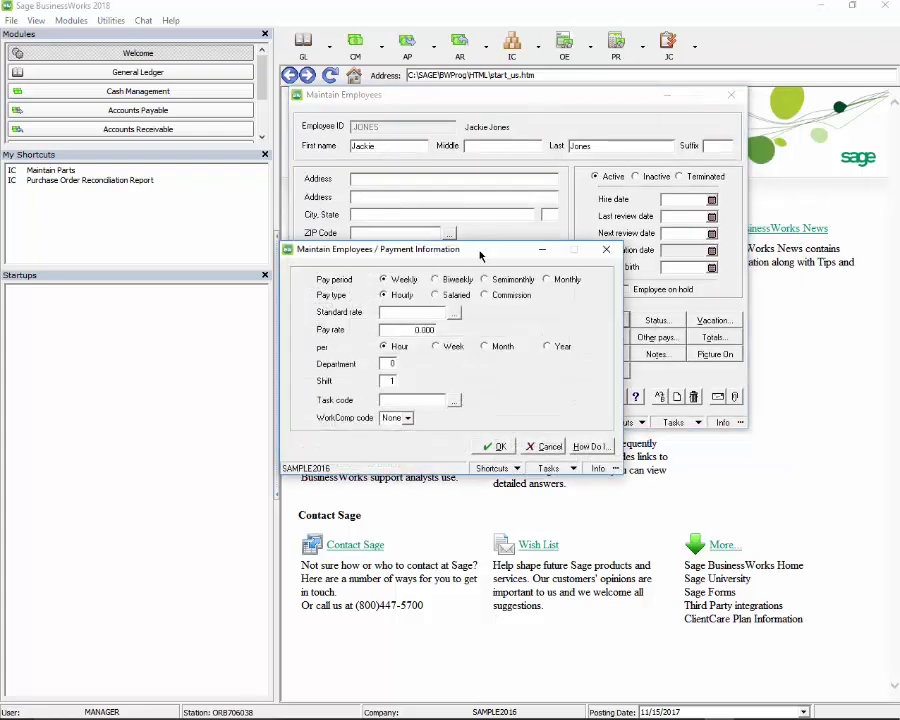
left_click_drag(480, 252, 532, 183)
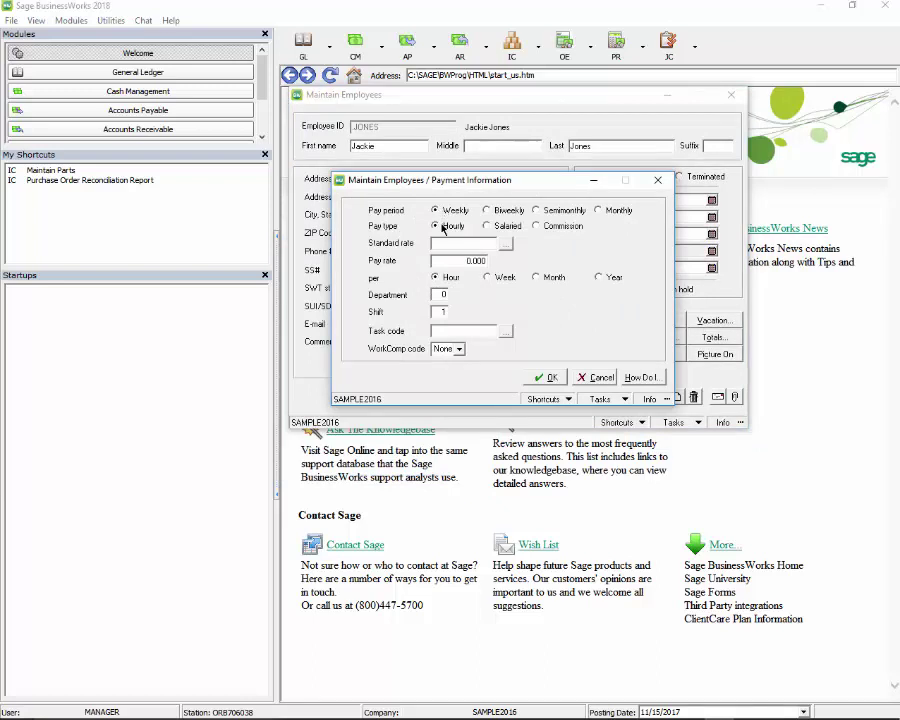
left_click(458, 264)
type("2")
key("Tab")
Assign the ASSEMBLY task code and WorkComp code 2 to the employee, and accept the payment information.
left_click(506, 331)
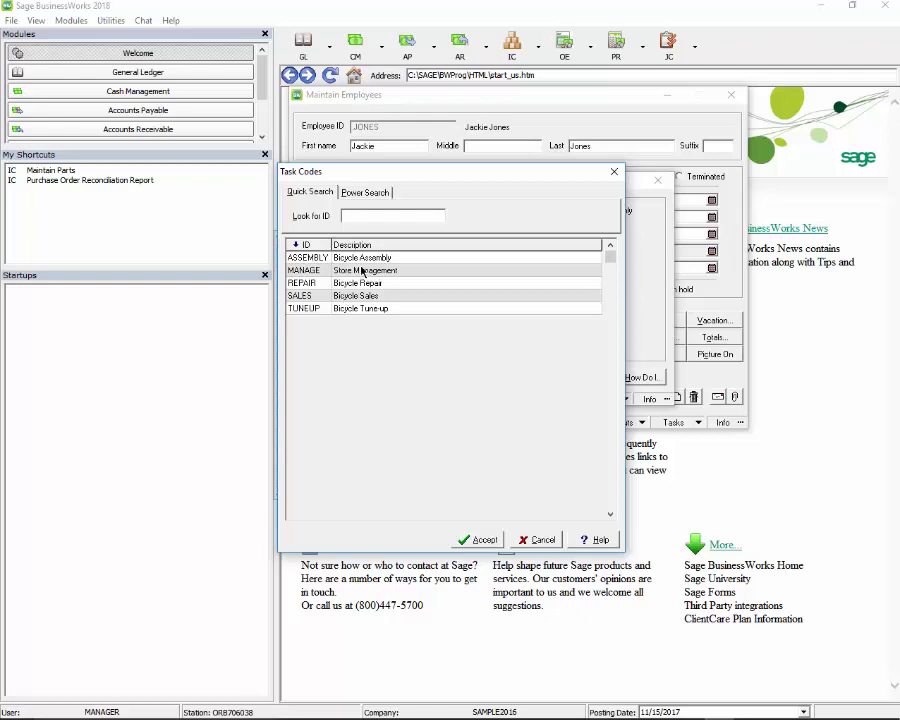
left_click(362, 258)
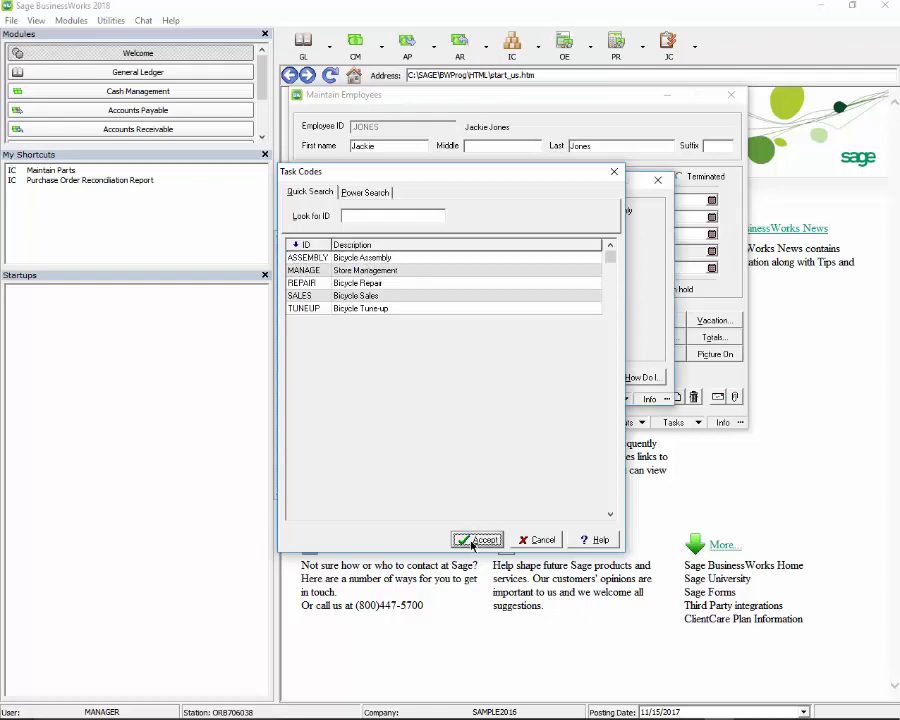
left_click(472, 540)
left_click(458, 349)
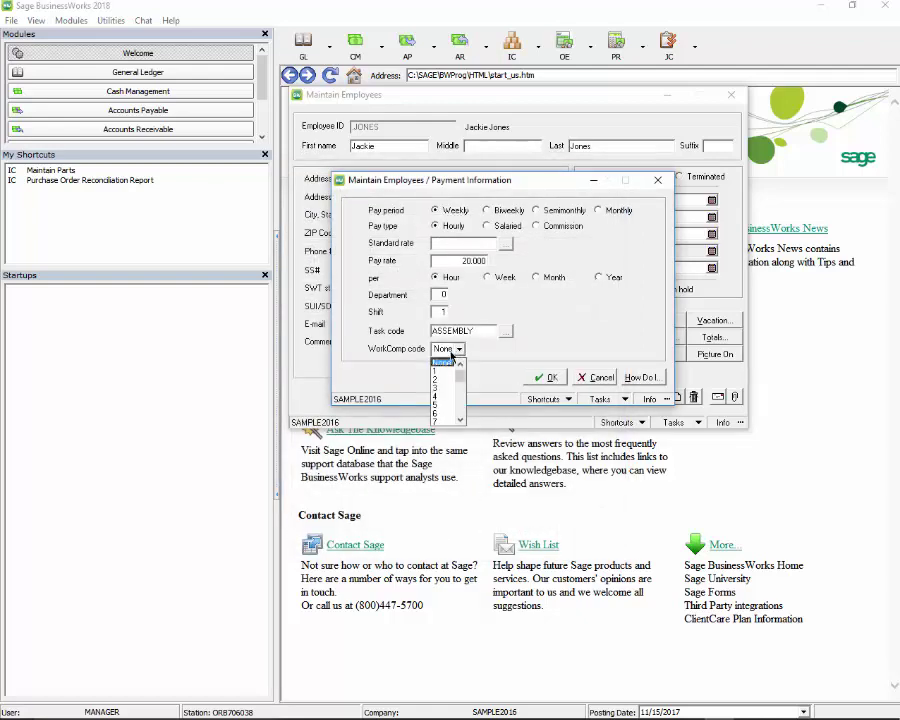
left_click(438, 378)
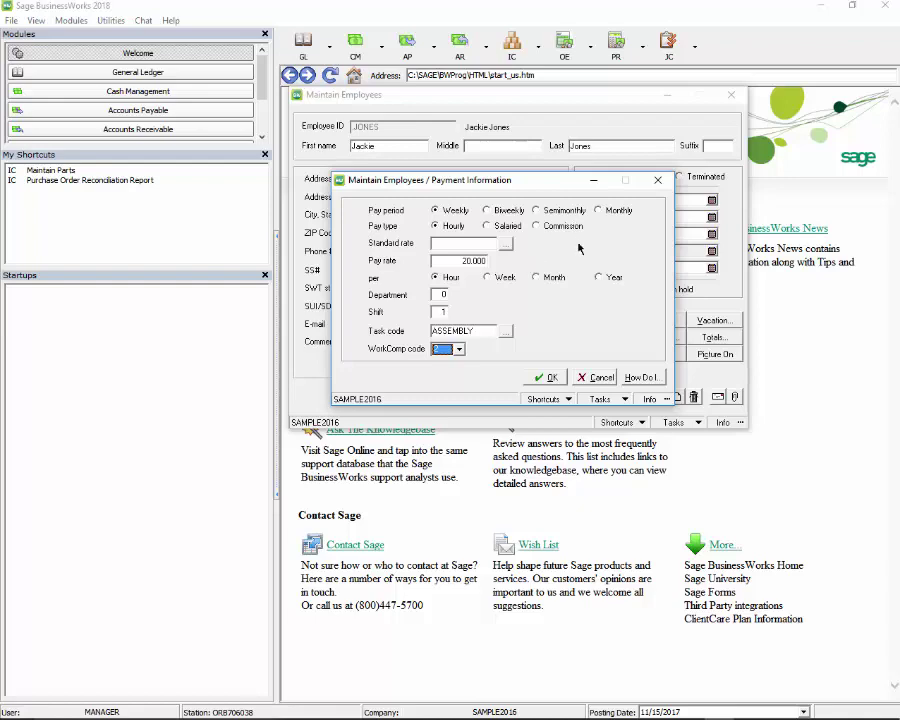
left_click(540, 376)
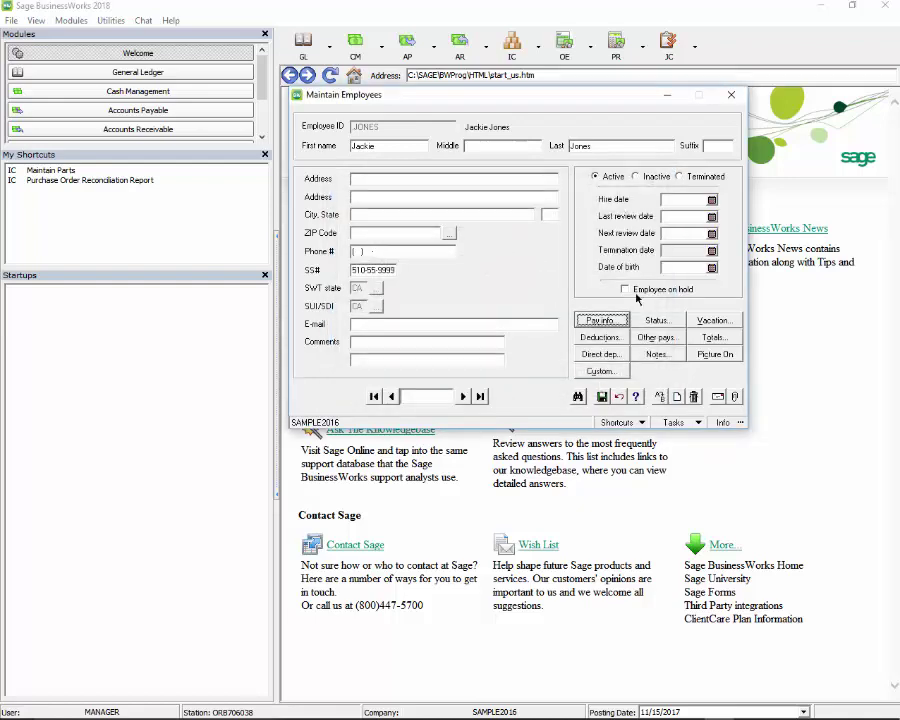
Open the employee's deductions and add the WC-SALES workers' compensation deduction as active.
left_click(602, 339)
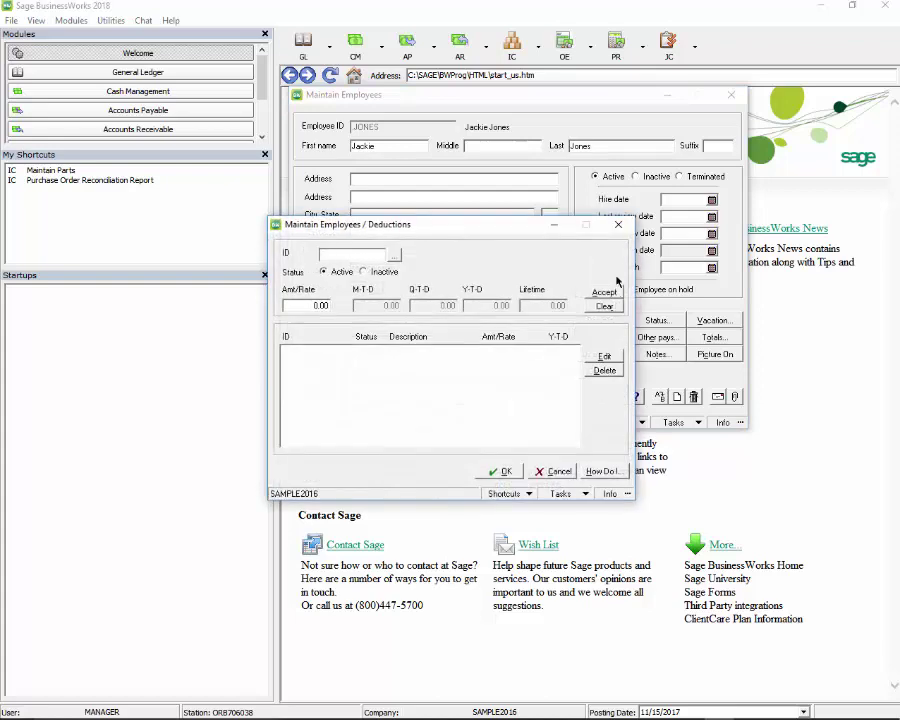
left_click_drag(480, 231, 545, 195)
left_click(457, 211)
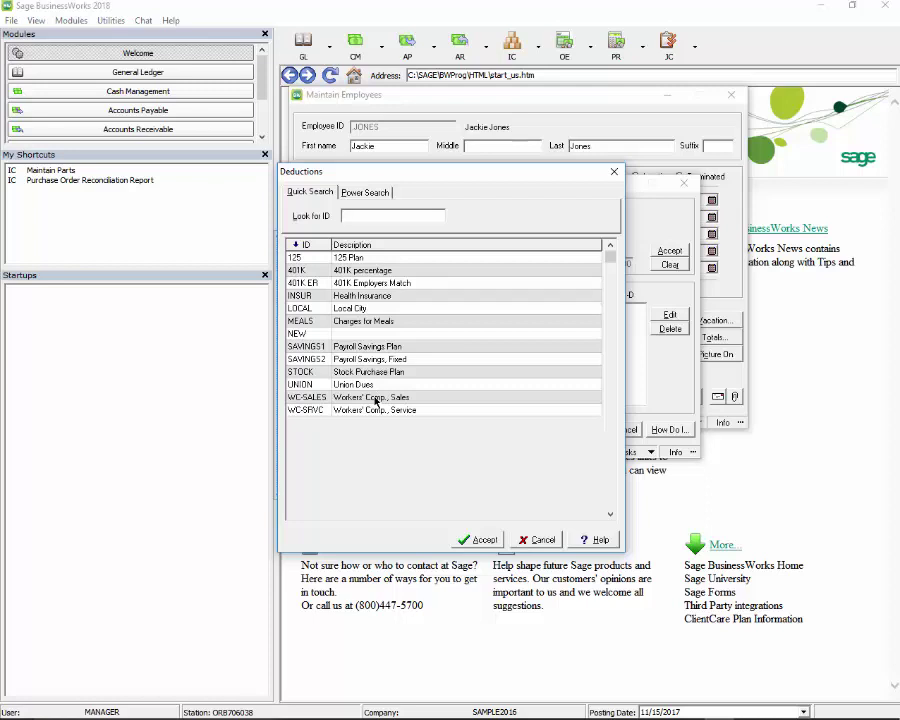
left_click(375, 398)
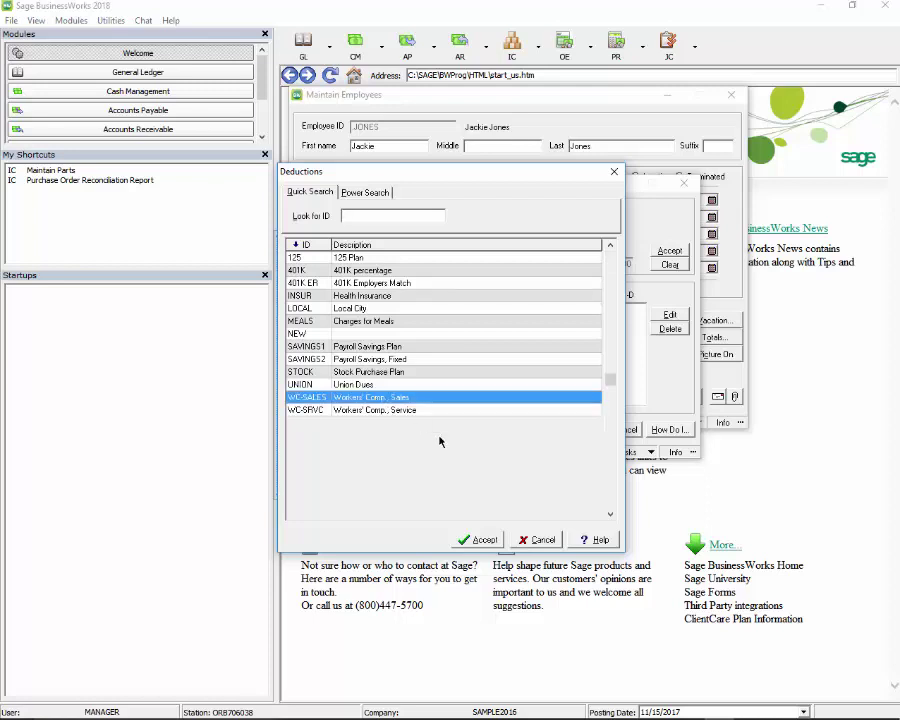
left_click(478, 539)
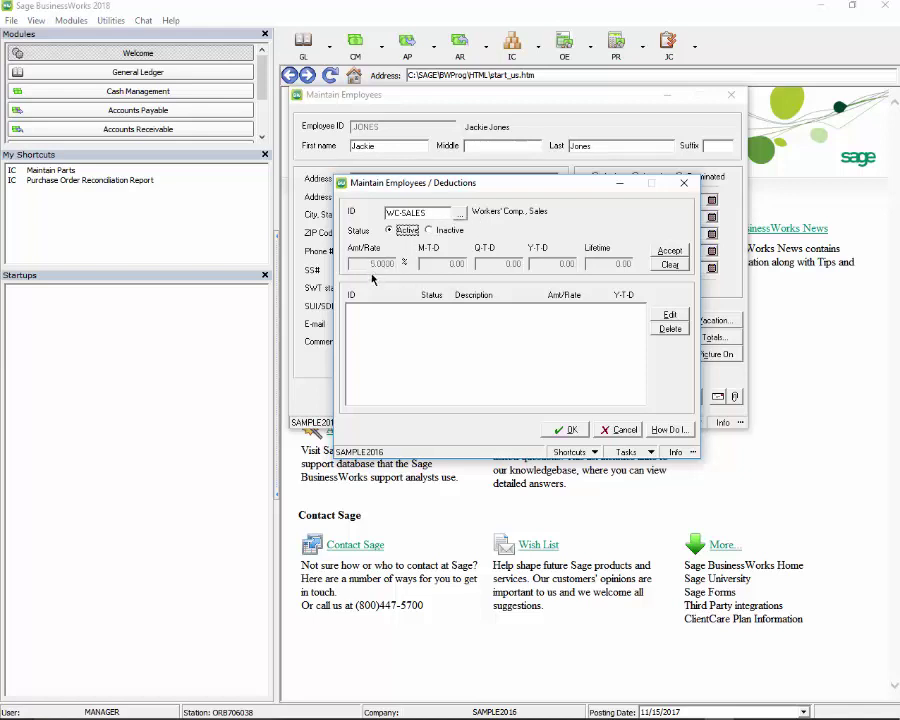
left_click(669, 251)
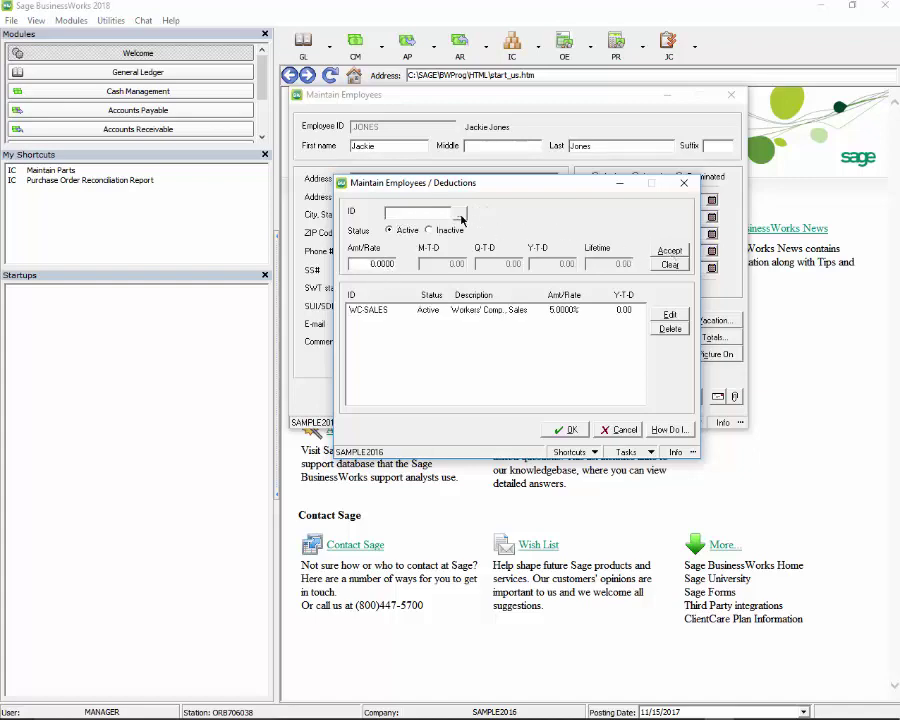
Add the WC-SRVC workers' compensation deduction to the employee's deductions as active.
left_click(460, 214)
left_click(374, 410)
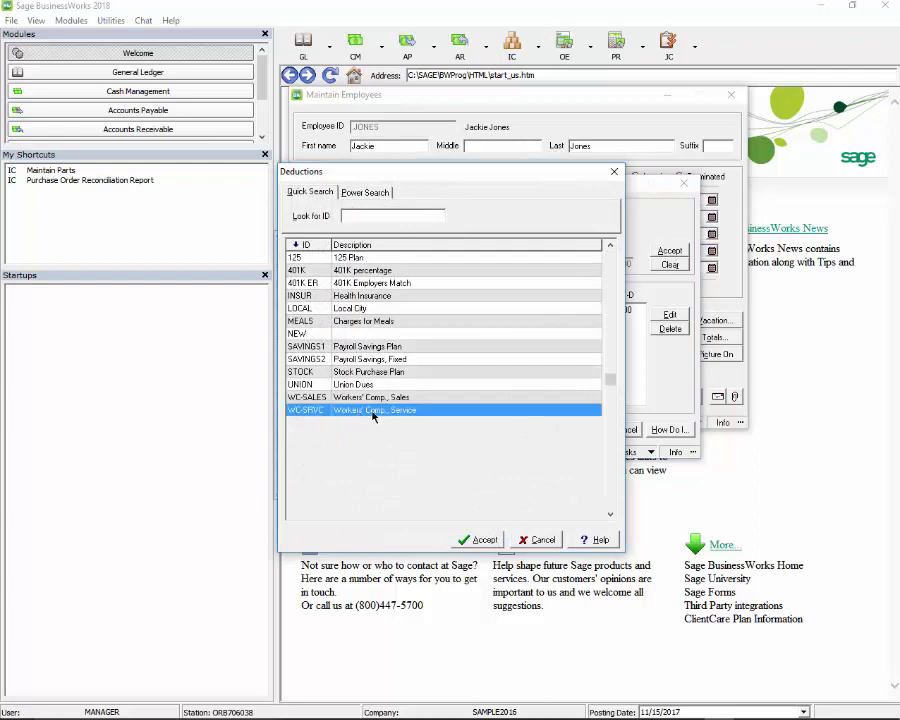
left_click(479, 540)
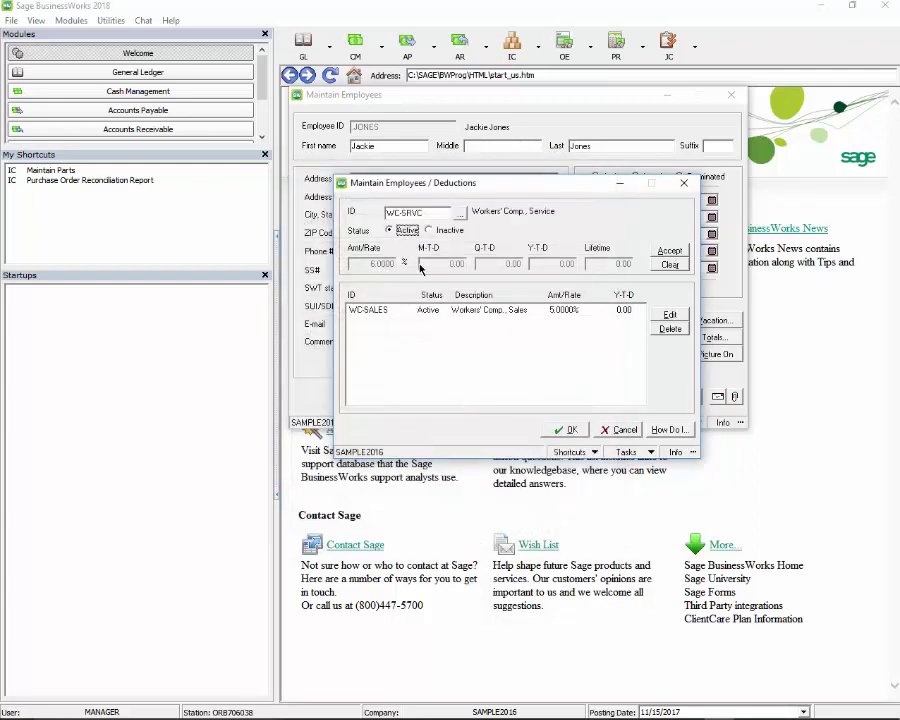
left_click(662, 250)
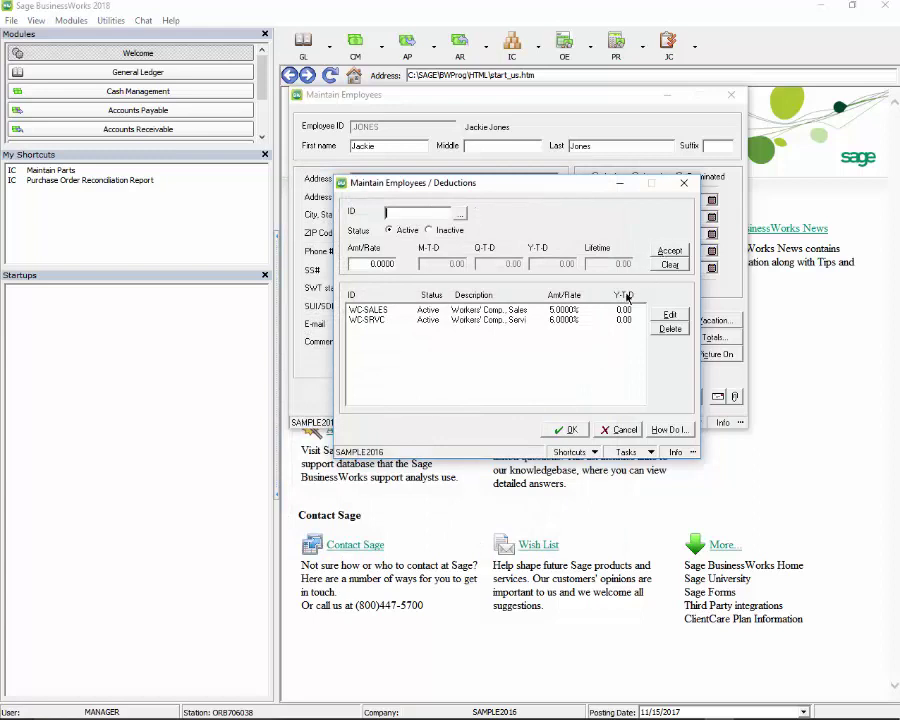
Open the WC-SALES entry in the employee's deductions list to examine its status and rate.
left_click(562, 321)
left_click(564, 311)
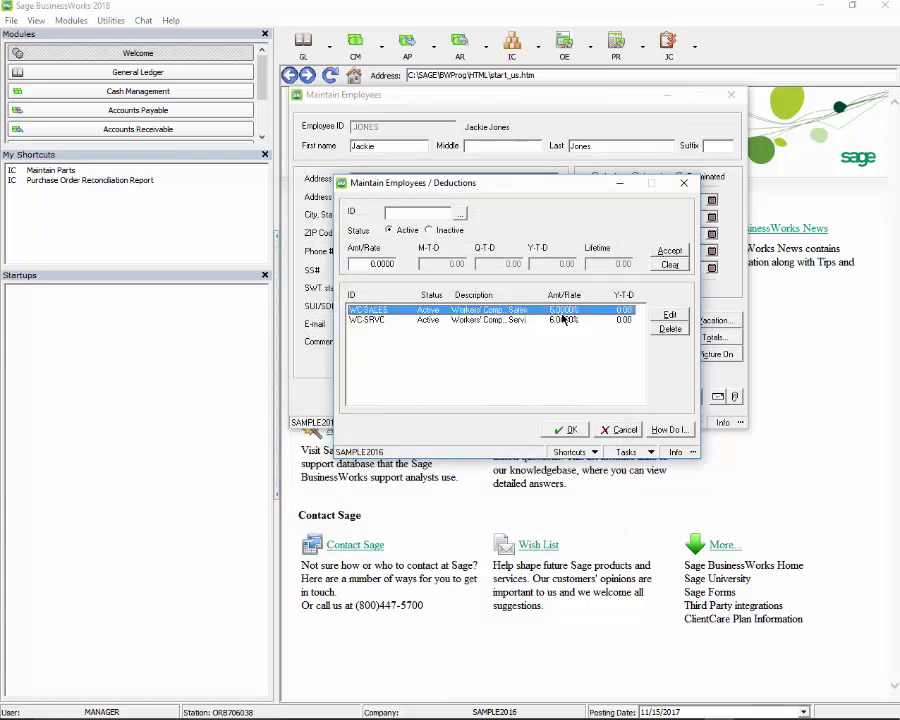
double_click(563, 318)
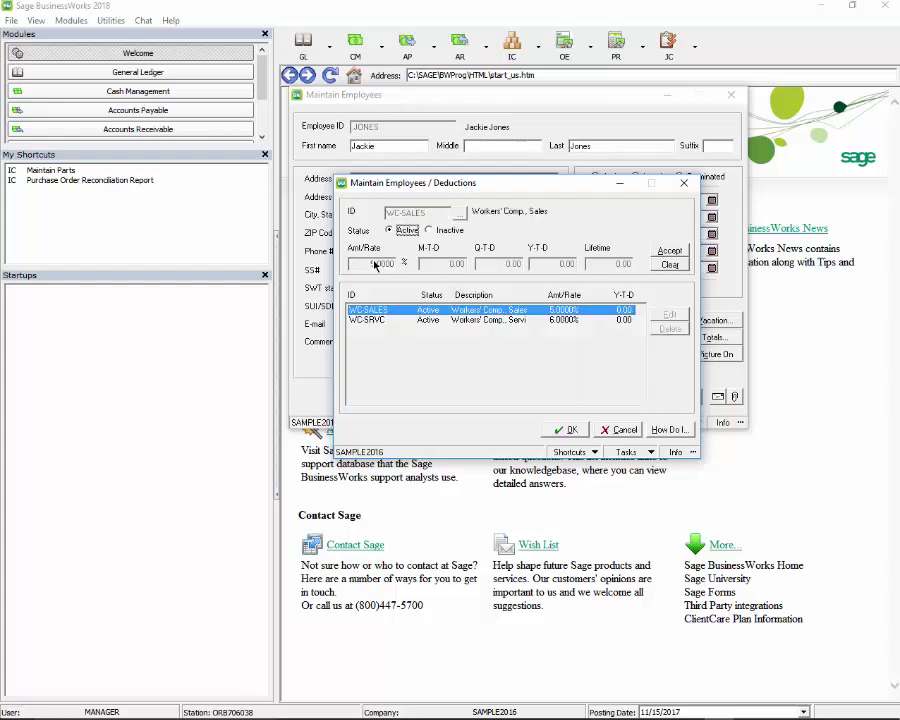
Open payroll time card entry and load the employee who has the two workers' compensation deductions.
left_click(617, 45)
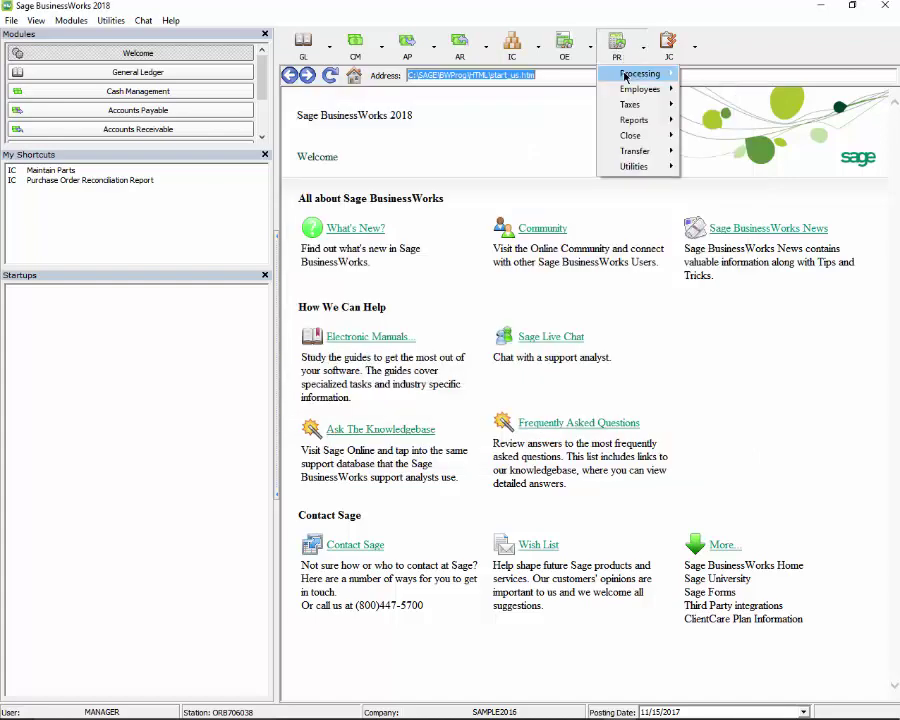
mouse_move(626, 75)
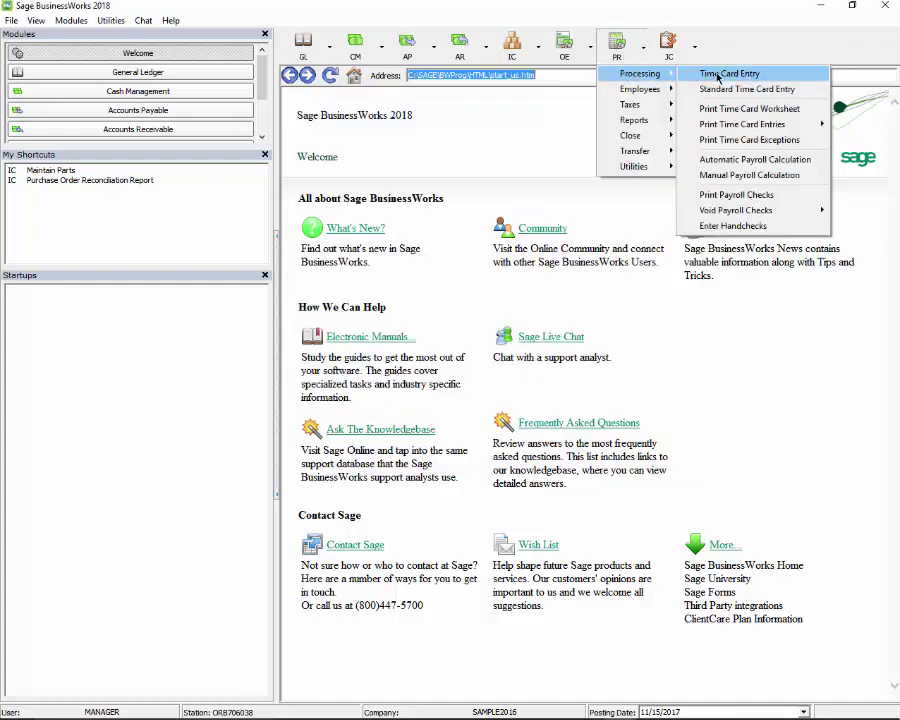
left_click(718, 68)
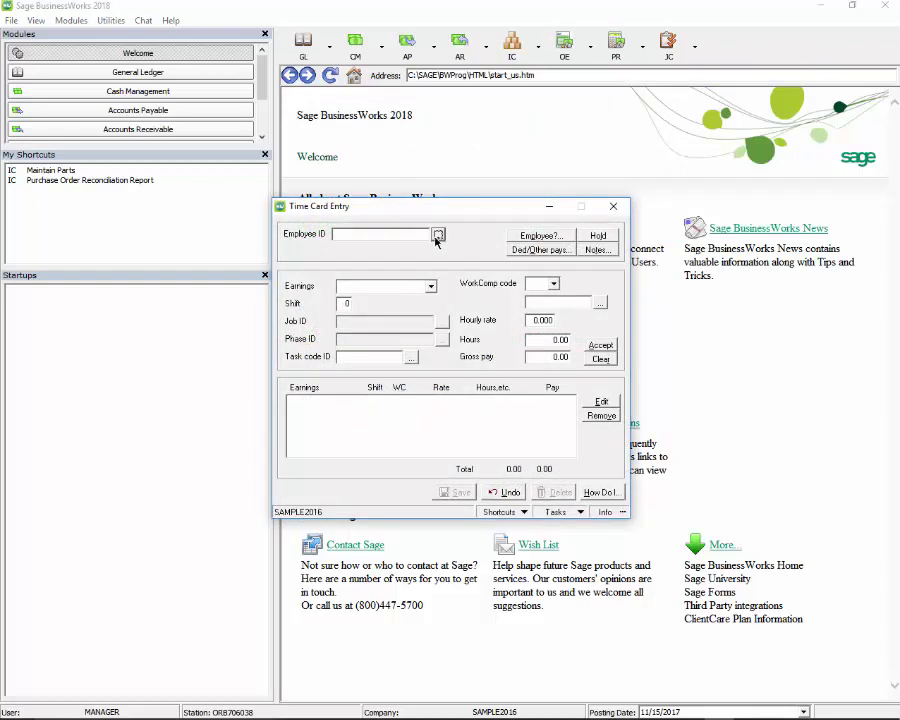
left_click(436, 235)
left_click(334, 262)
left_click(460, 540)
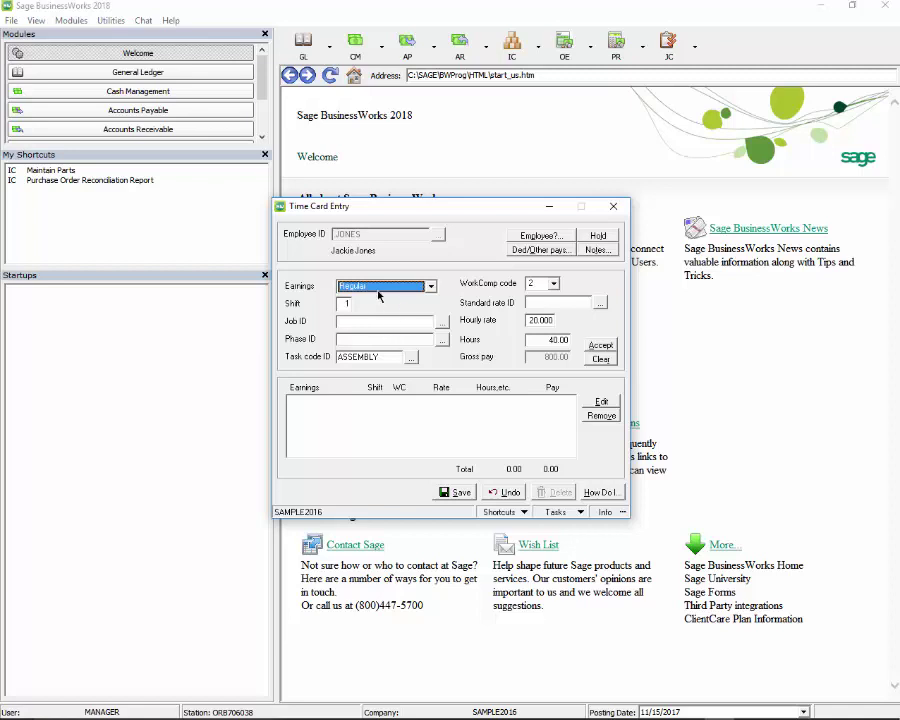
Set the Regular earnings line with task code ASSEMBLY and WorkComp code 2 to 30 hours and accept it.
left_click(383, 360)
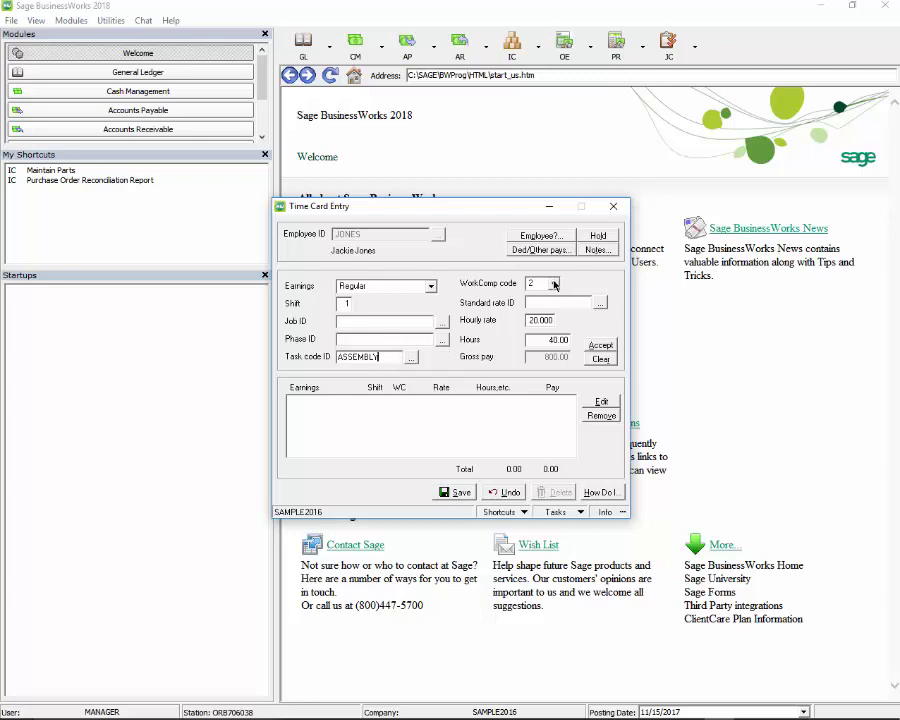
left_click(540, 320)
left_click(540, 344)
type("30")
left_click(602, 345)
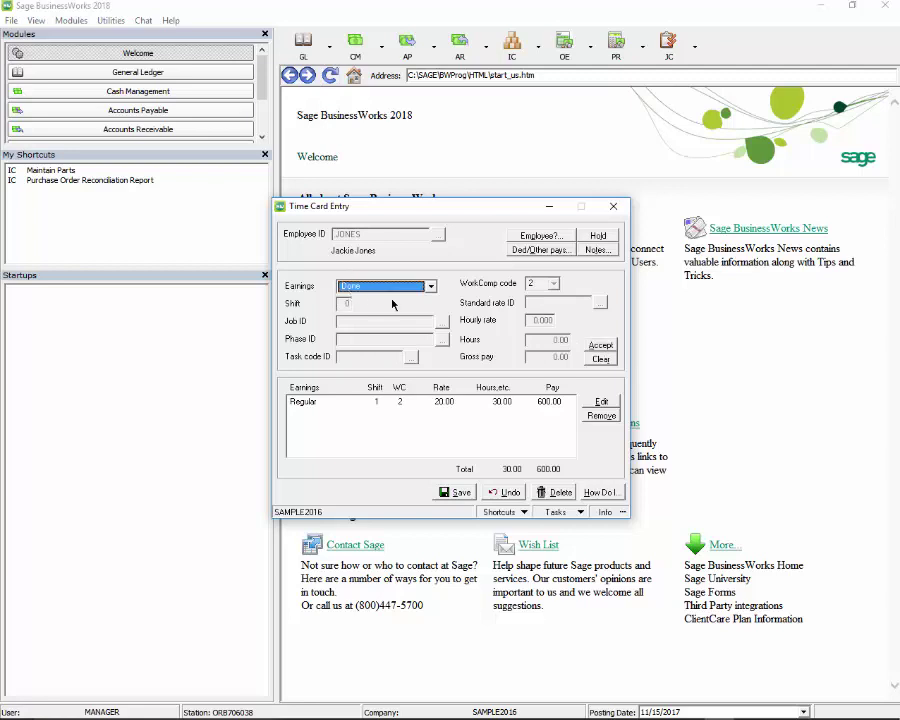
Start a second Regular earnings line on the time card and assign it the SALES task code.
left_click(431, 287)
left_click(380, 300)
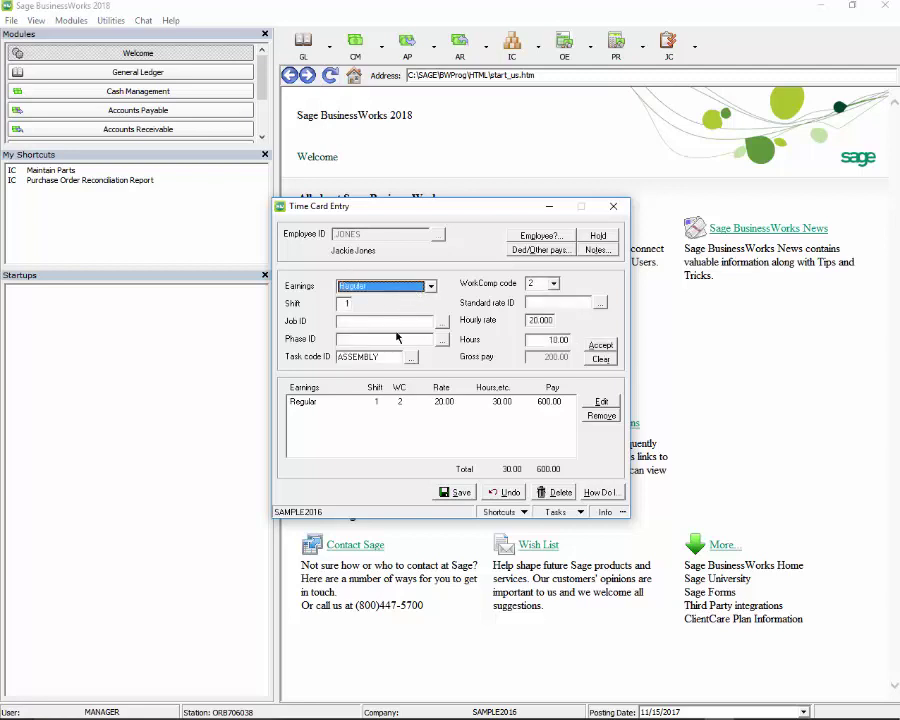
left_click(367, 359)
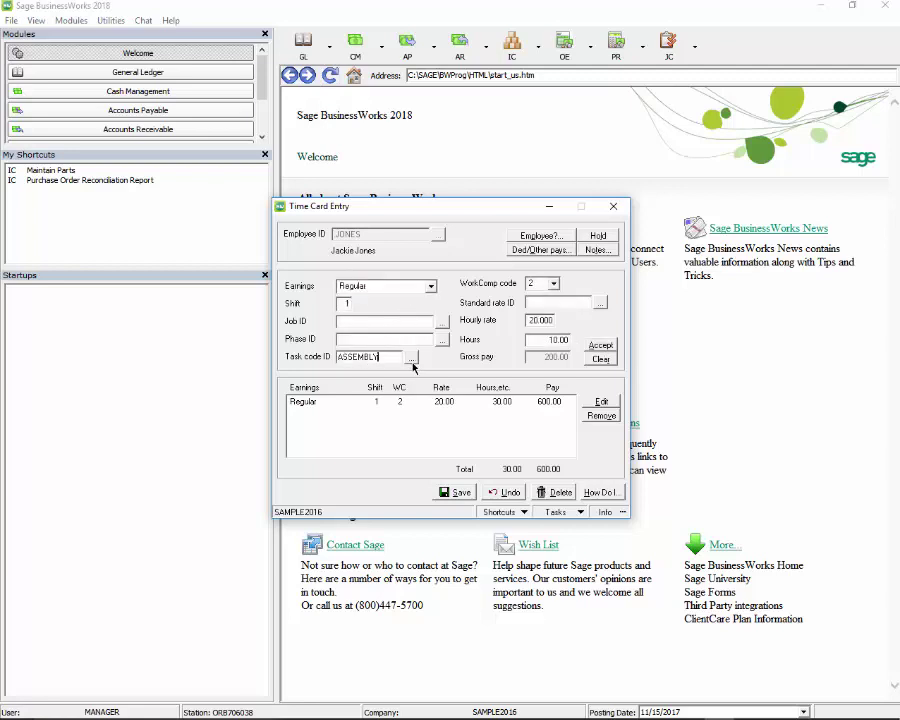
left_click(411, 358)
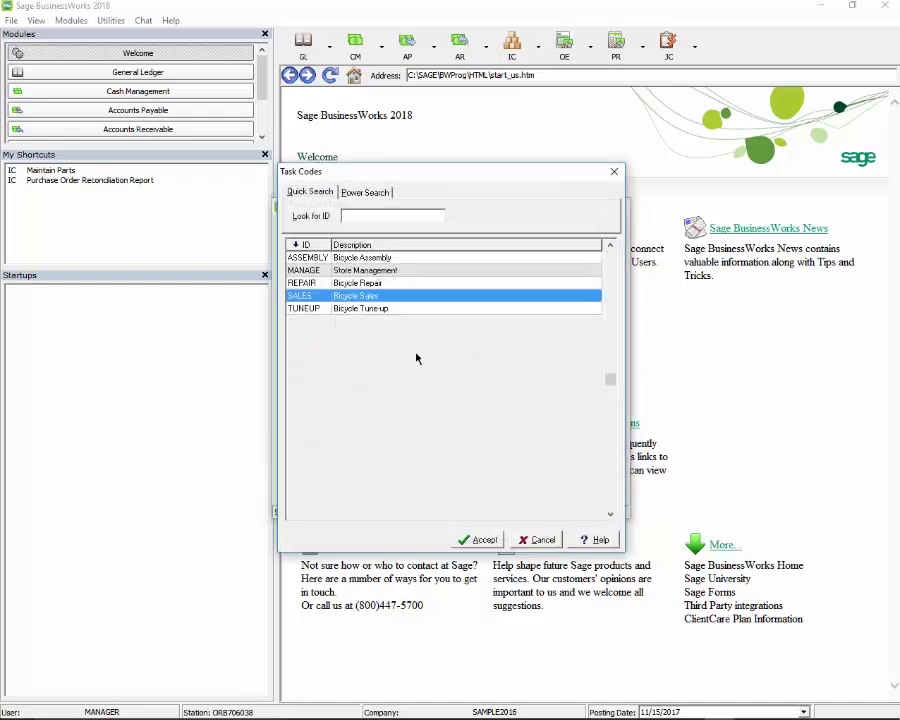
left_click(477, 539)
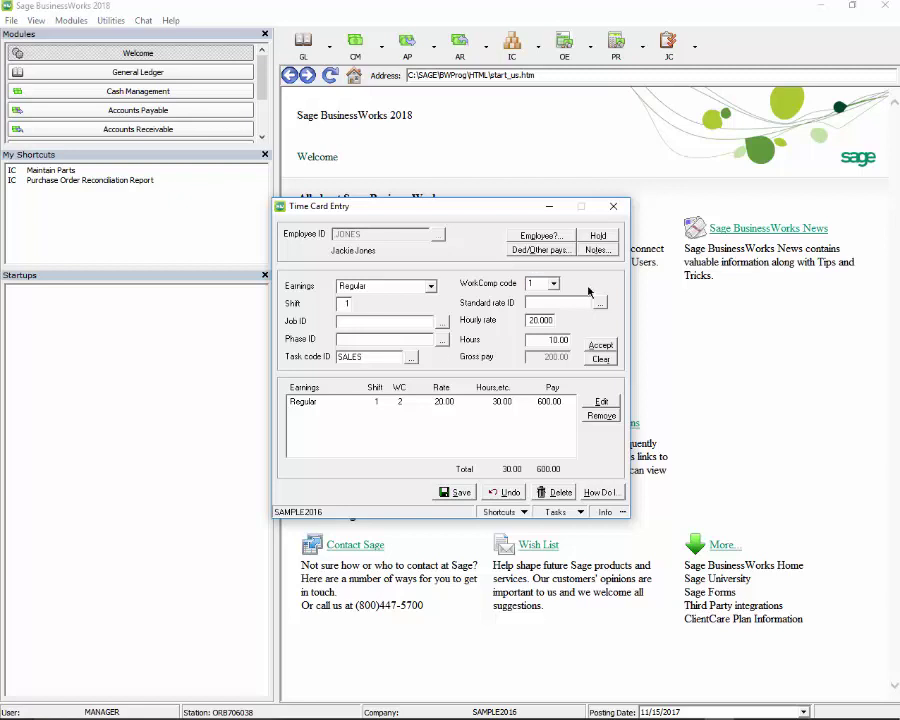
Accept the 10-hour SALES line with WorkComp code 1, and save and close the time card.
left_click(555, 284)
left_click(537, 297)
left_click(368, 356)
left_click(600, 345)
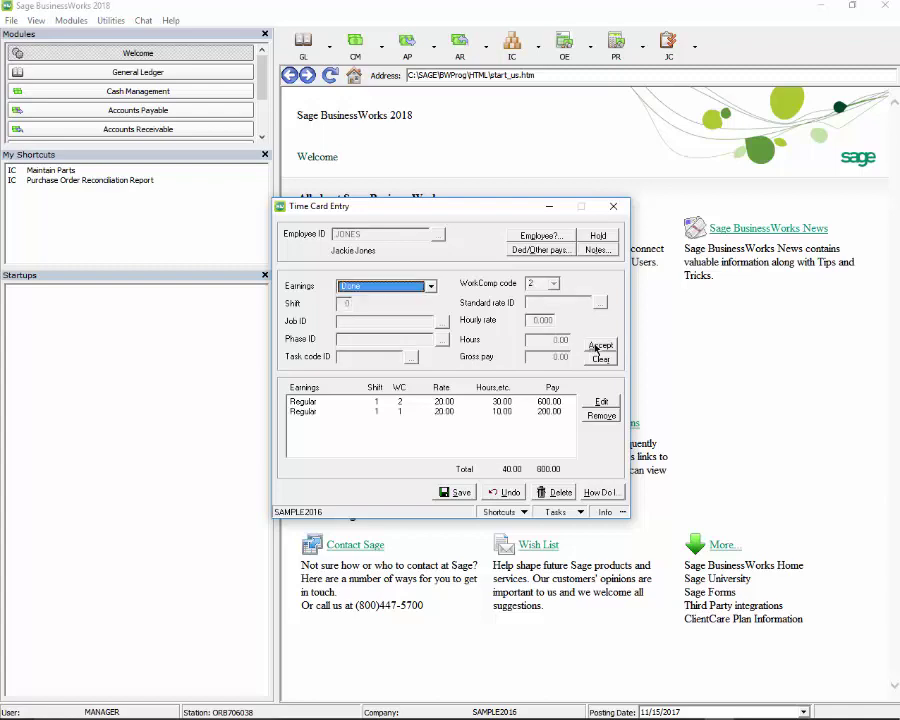
left_click(461, 492)
left_click(613, 206)
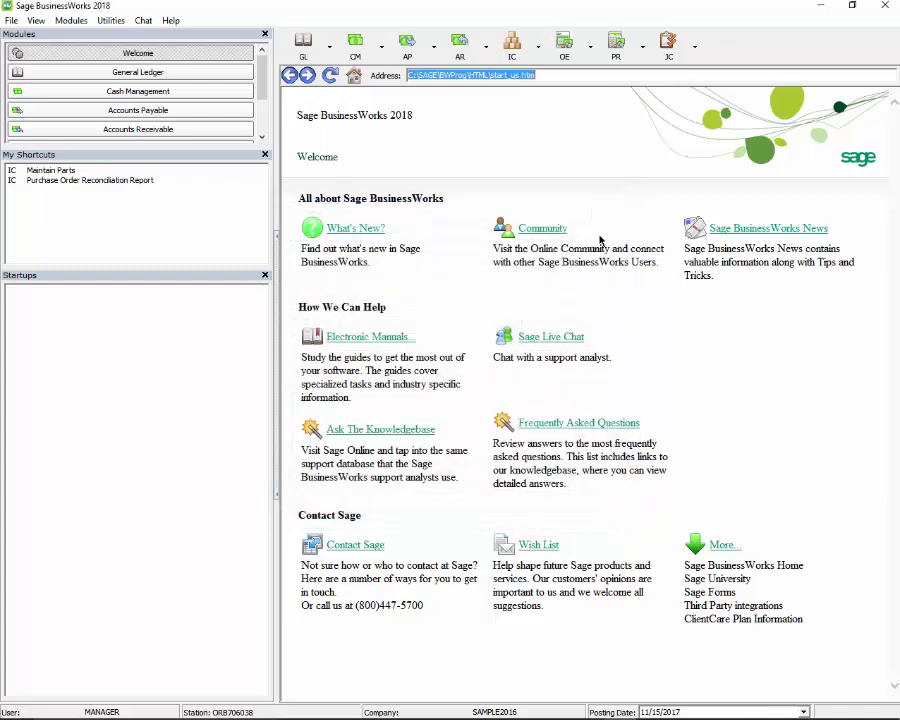
Run the automatic payroll calculation for this employee across all departments and preview the Payroll Register By Employee ID.
left_click(629, 57)
mouse_move(635, 72)
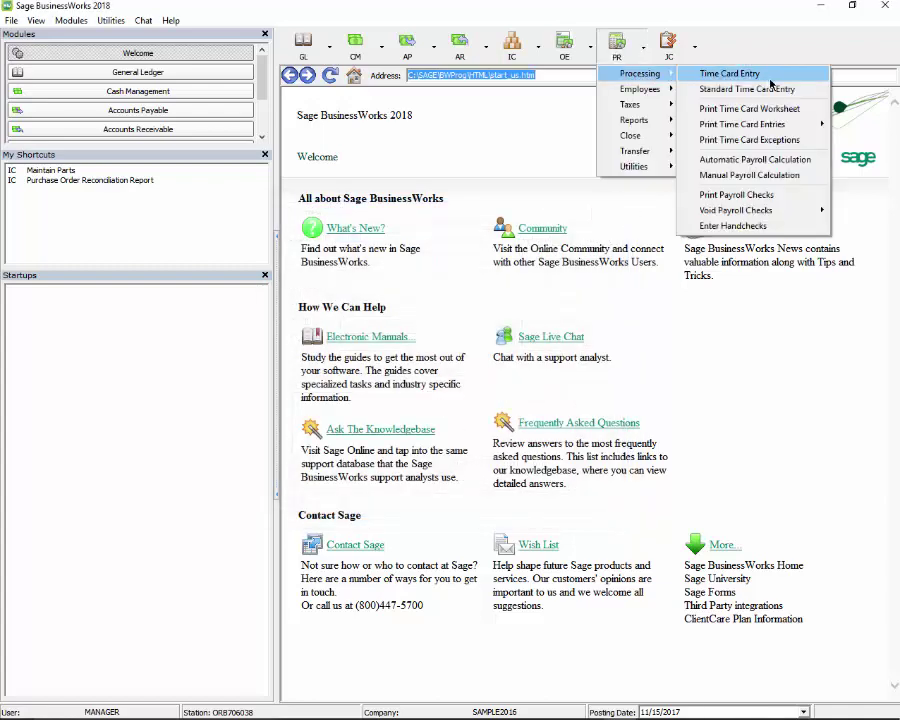
left_click(745, 160)
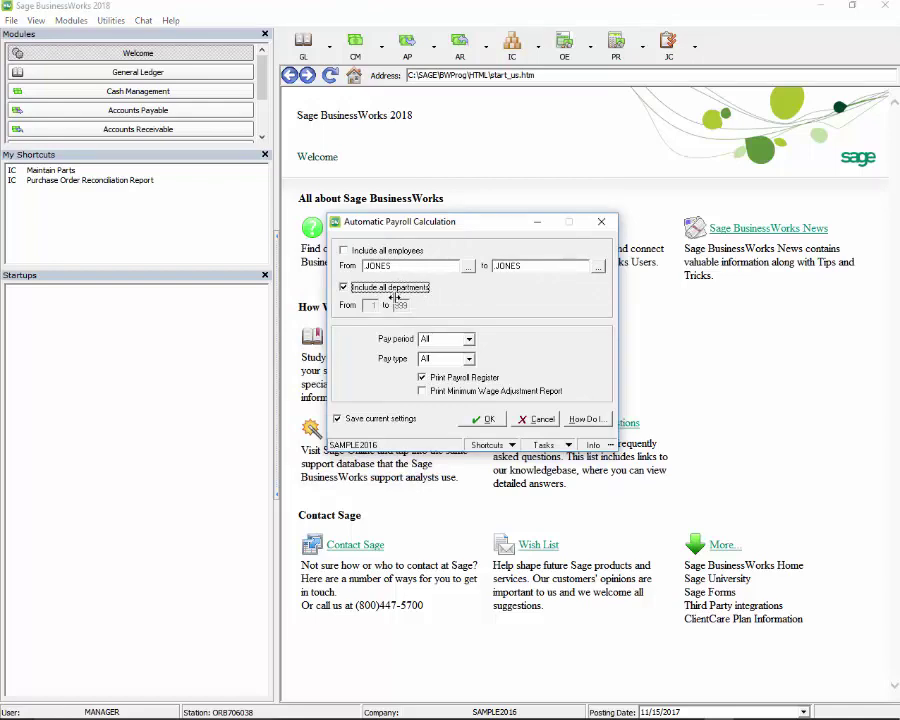
left_click(490, 398)
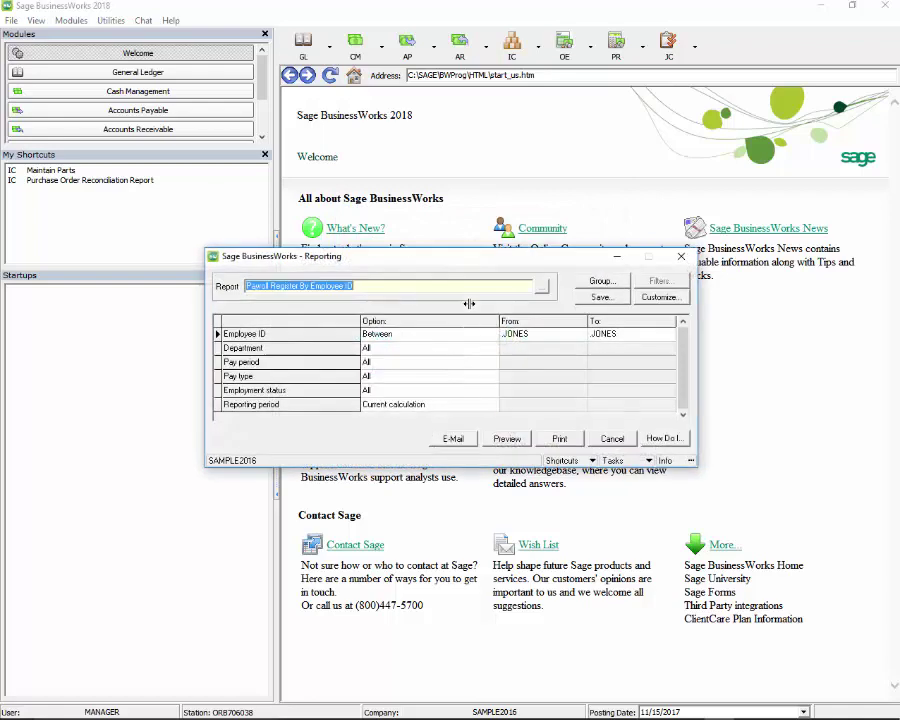
left_click(507, 438)
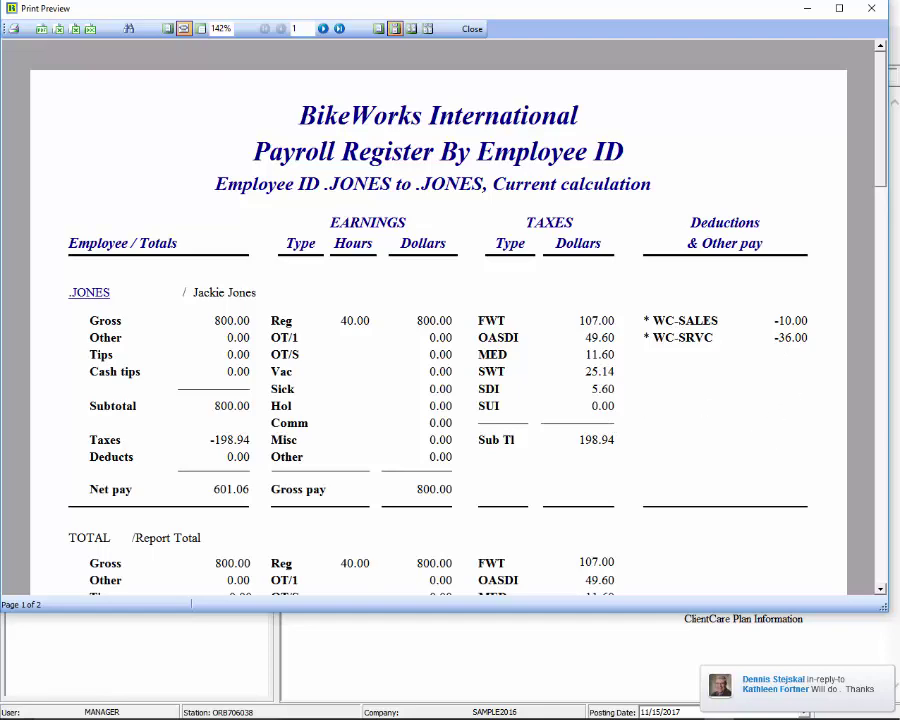
left_click(472, 28)
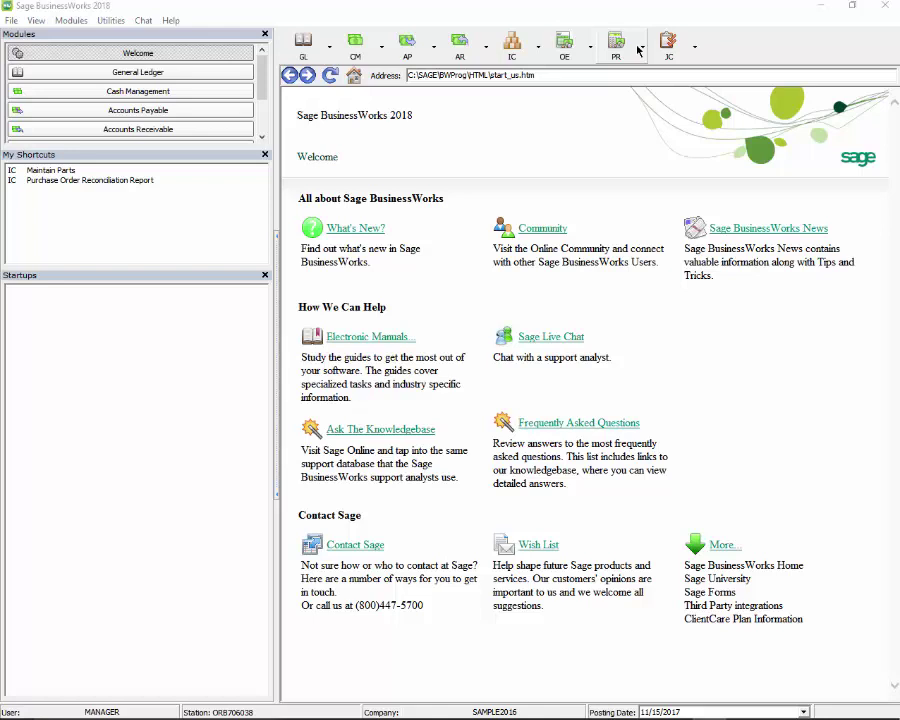
Look up the WC-SALES deduction in deduction maintenance and review its WorkComp code and the following deduction record.
left_click(641, 47)
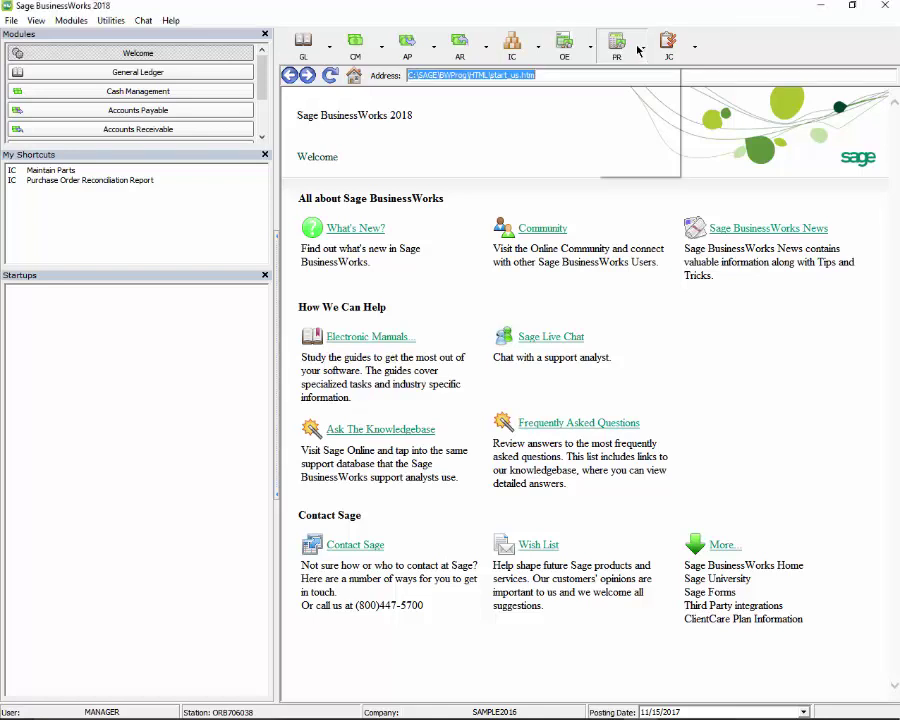
mouse_move(631, 168)
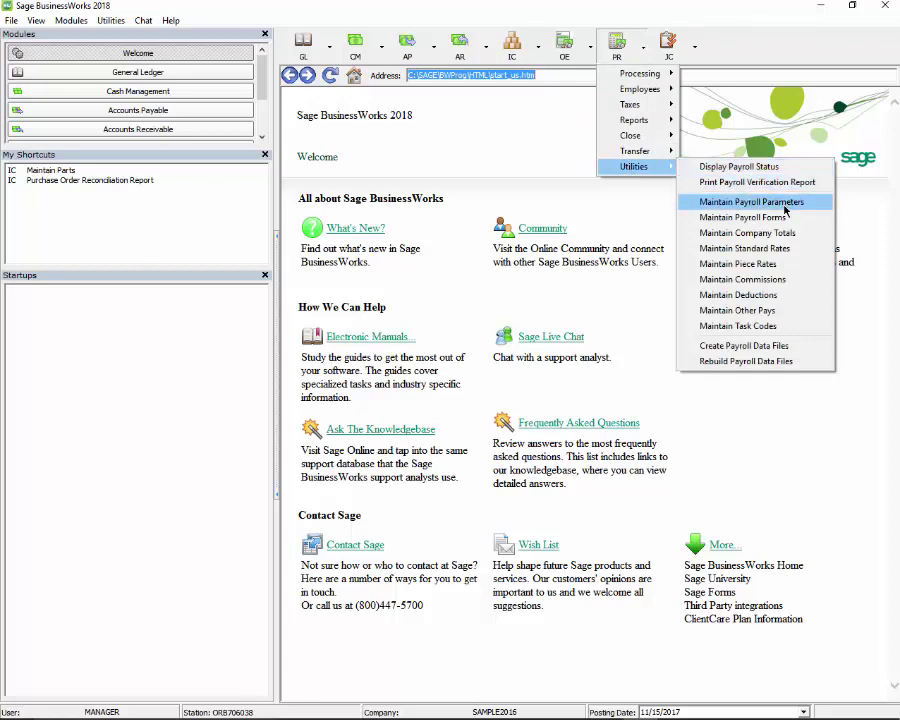
left_click(740, 294)
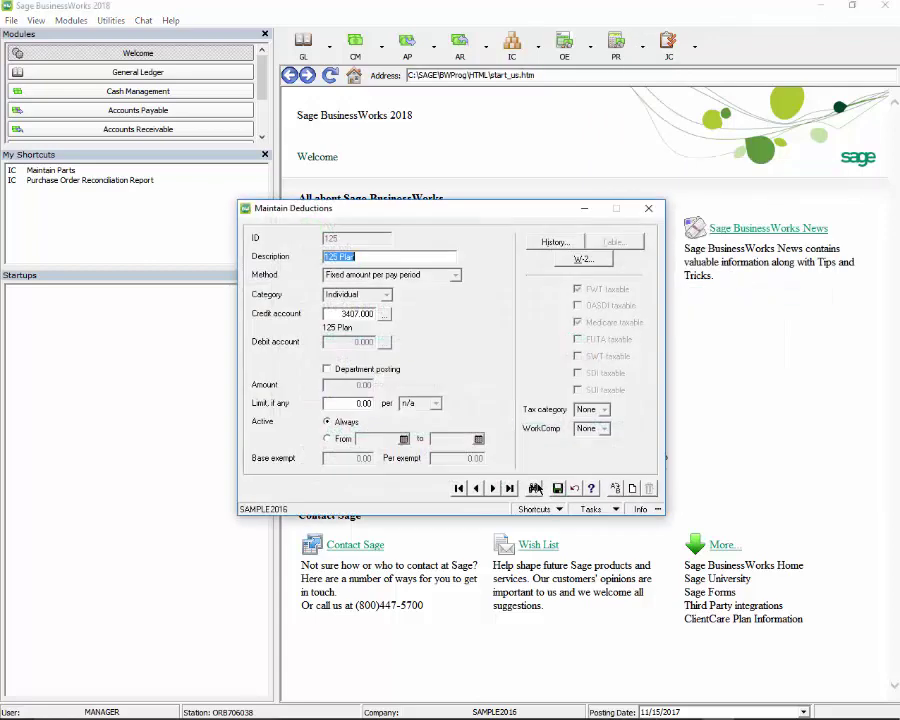
left_click(535, 488)
left_click(368, 397)
left_click(483, 540)
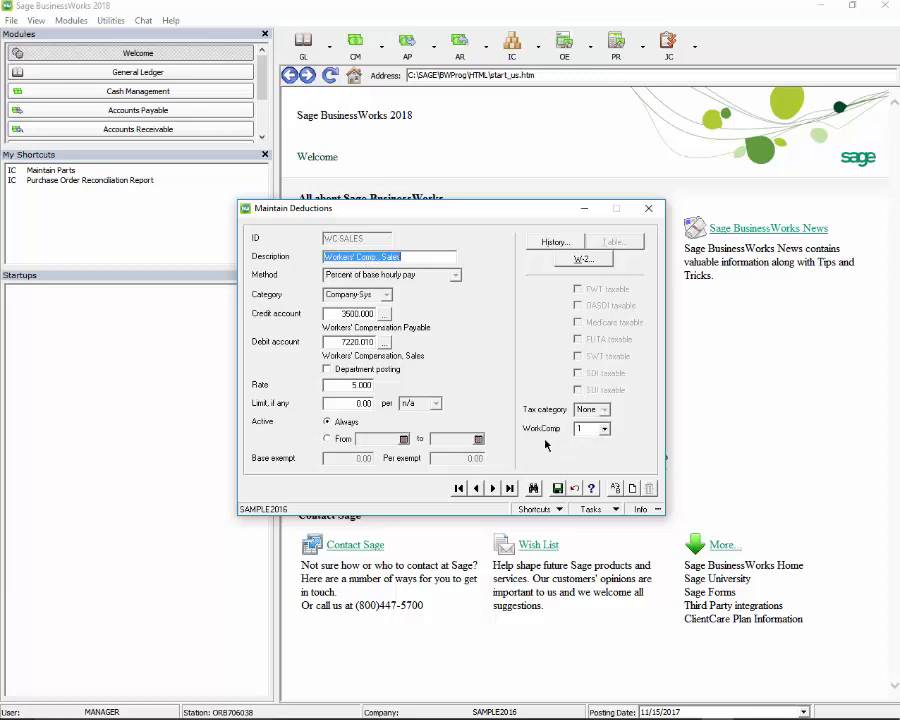
left_click(492, 488)
left_click(648, 208)
Set the worker's comp. code of the ASSEMBLY task code to None in task code maintenance and save the change.
left_click(619, 40)
mouse_move(640, 166)
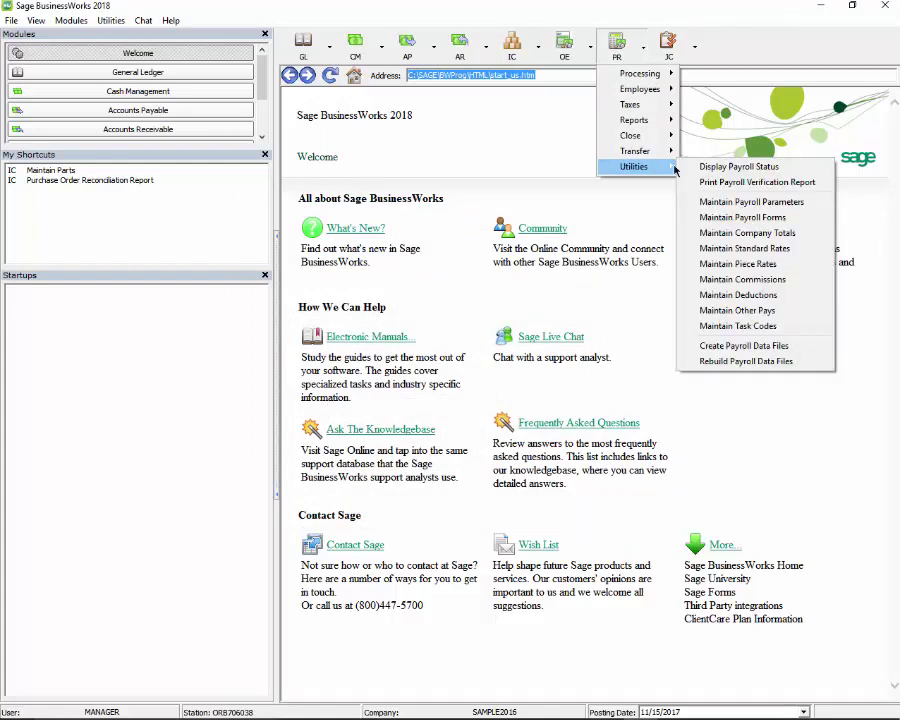
left_click(742, 325)
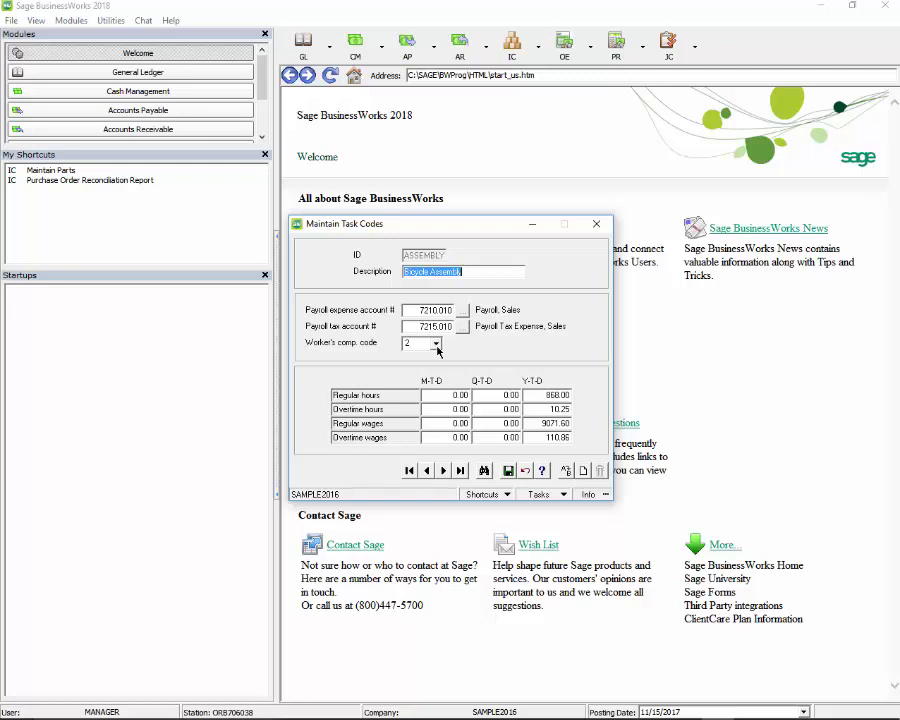
left_click(436, 345)
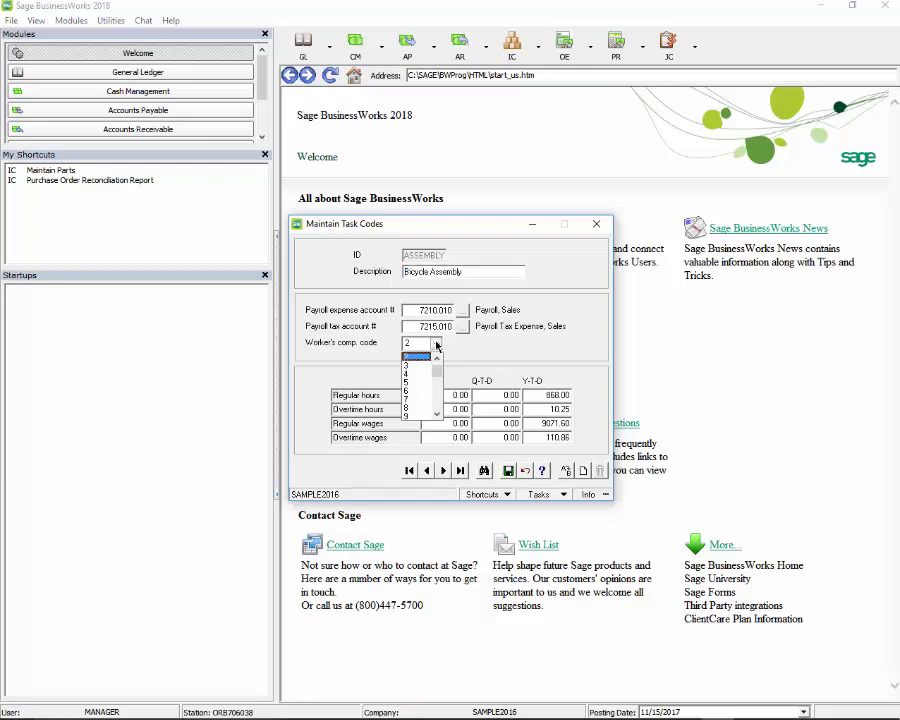
left_click(436, 345)
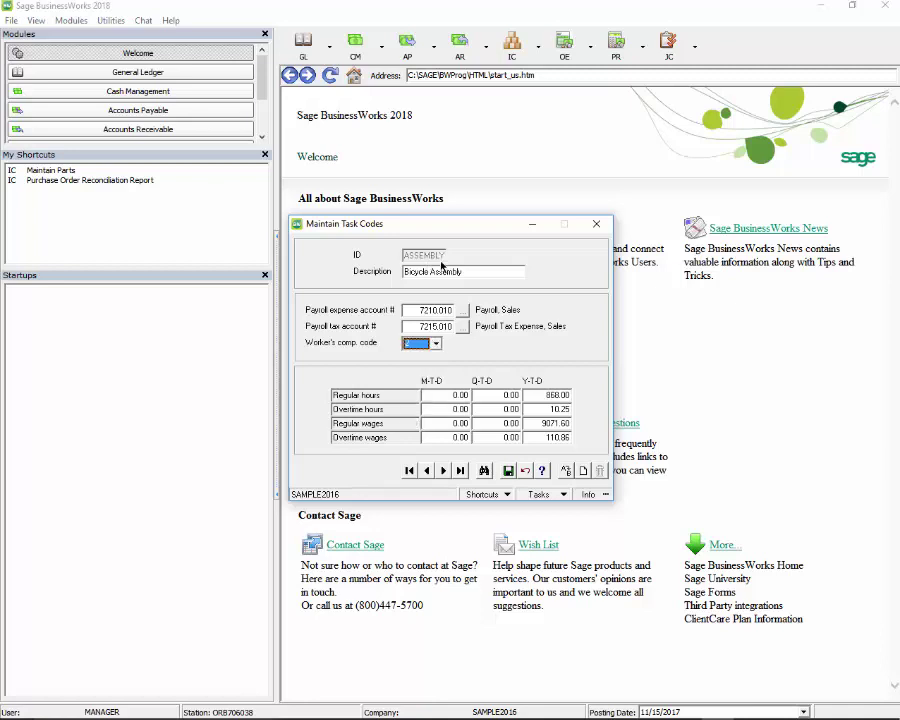
left_click(417, 345)
left_click(417, 346)
left_click(418, 346)
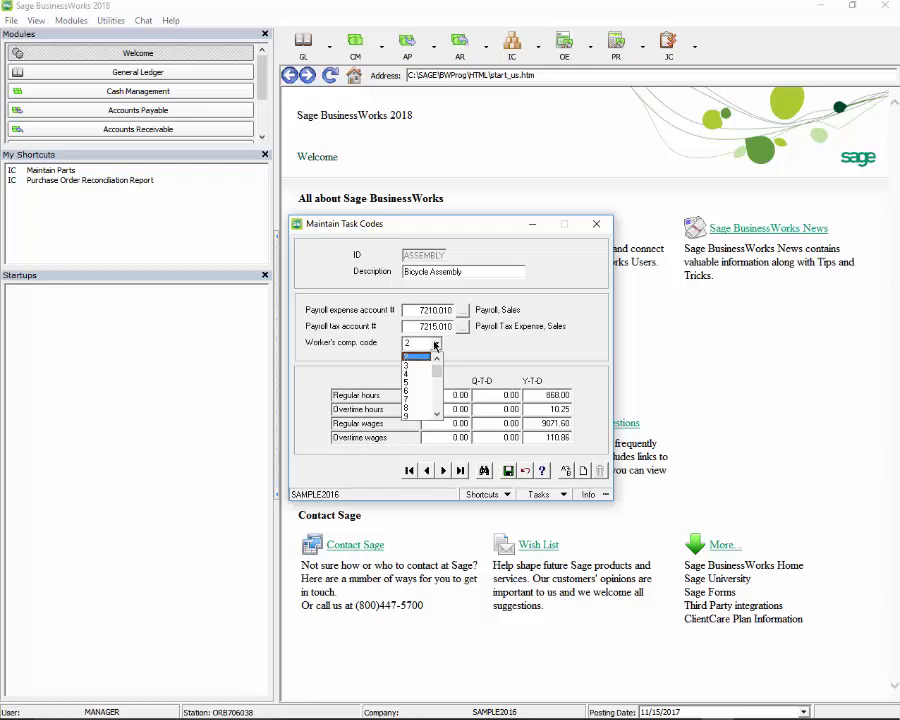
left_click(425, 357)
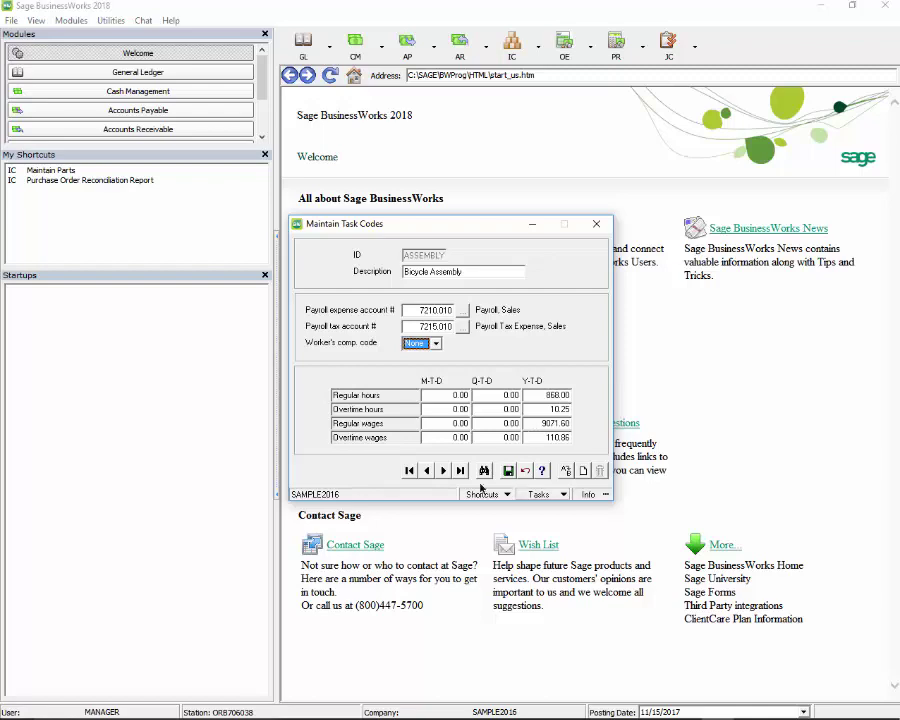
left_click(443, 472)
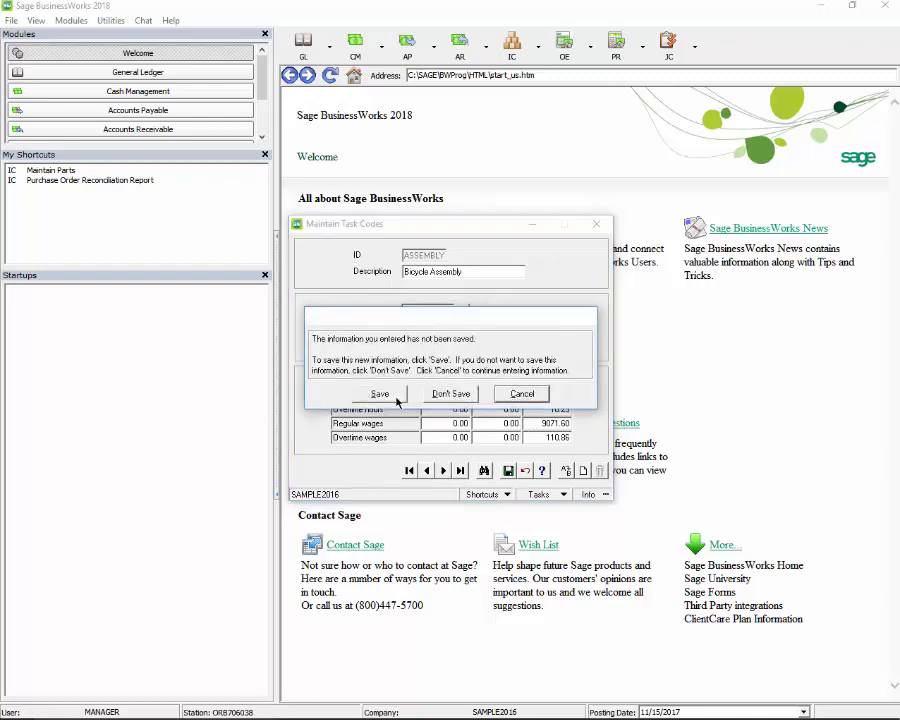
left_click(393, 392)
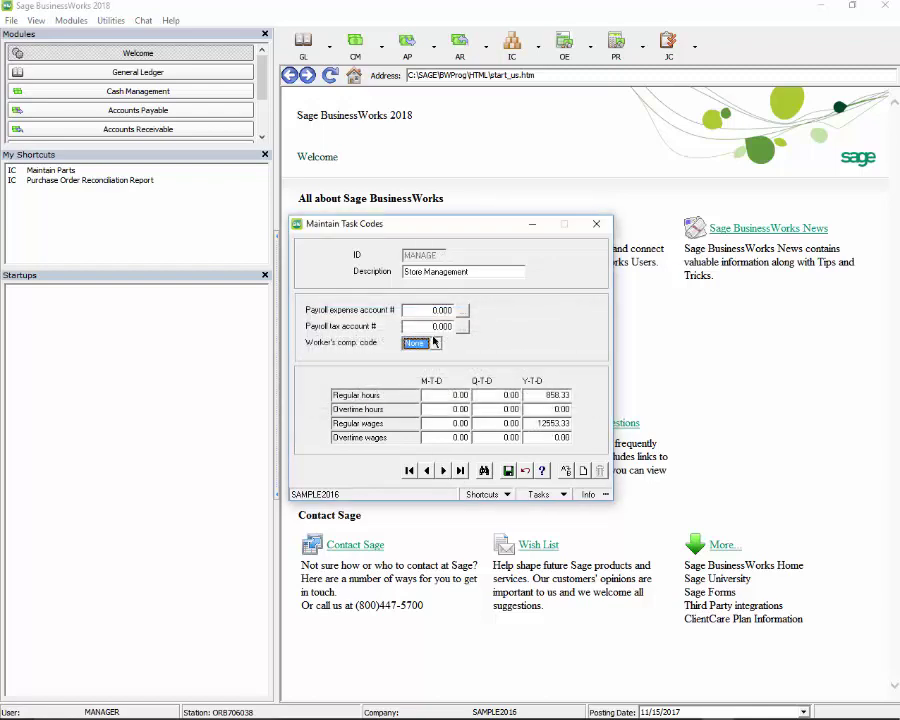
Find the SALES task code, set its worker's comp. code to None, and save it.
left_click(483, 470)
double_click(358, 308)
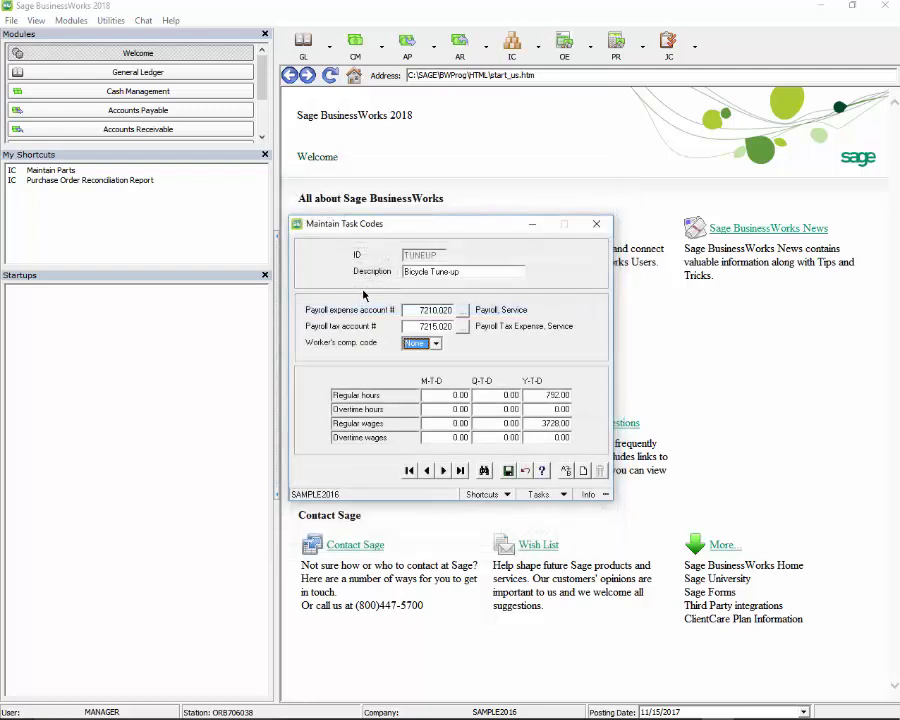
left_click(426, 470)
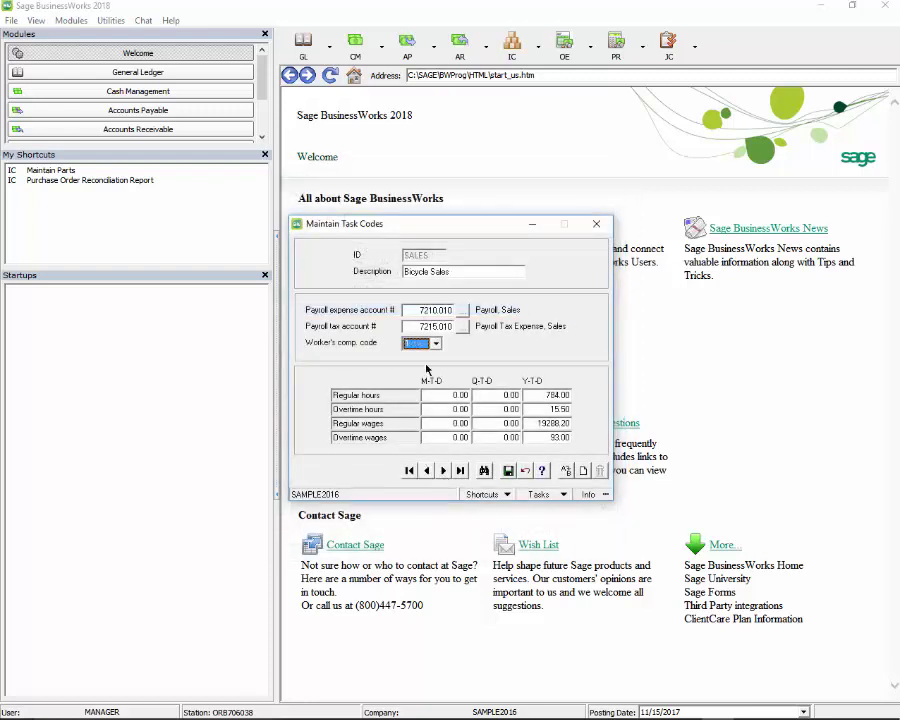
left_click(436, 343)
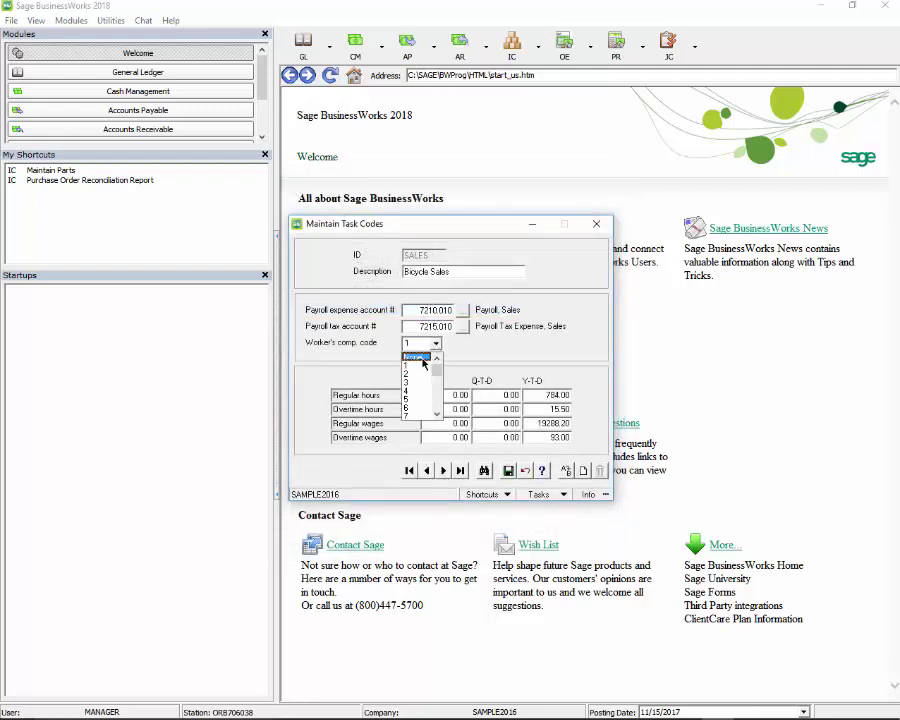
left_click(416, 356)
left_click(506, 472)
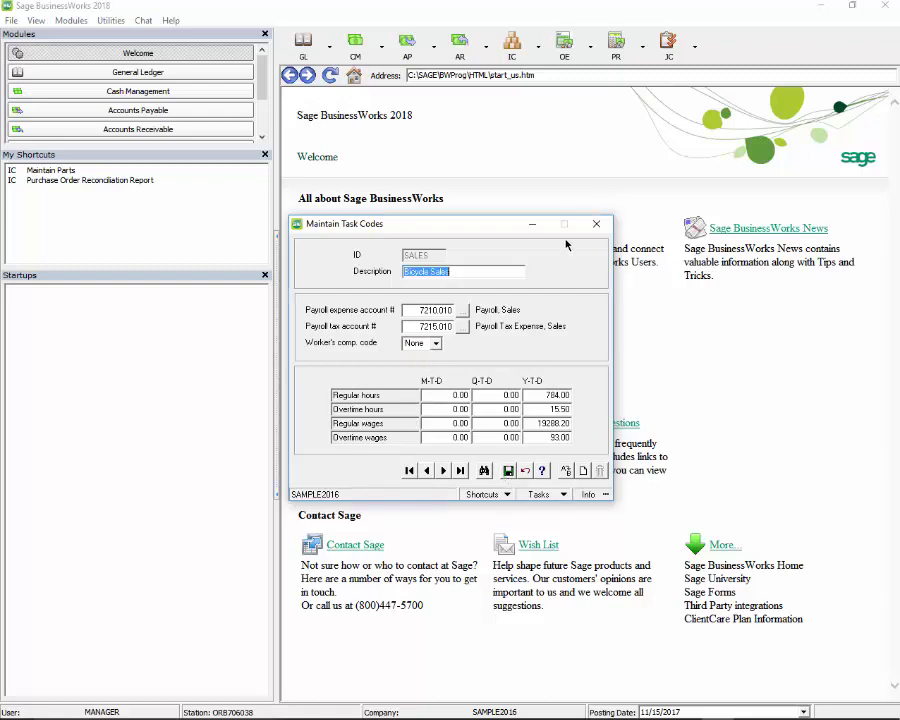
Open the time card of the first employee in the ID lookup and remove both of its Regular earnings lines.
left_click(596, 223)
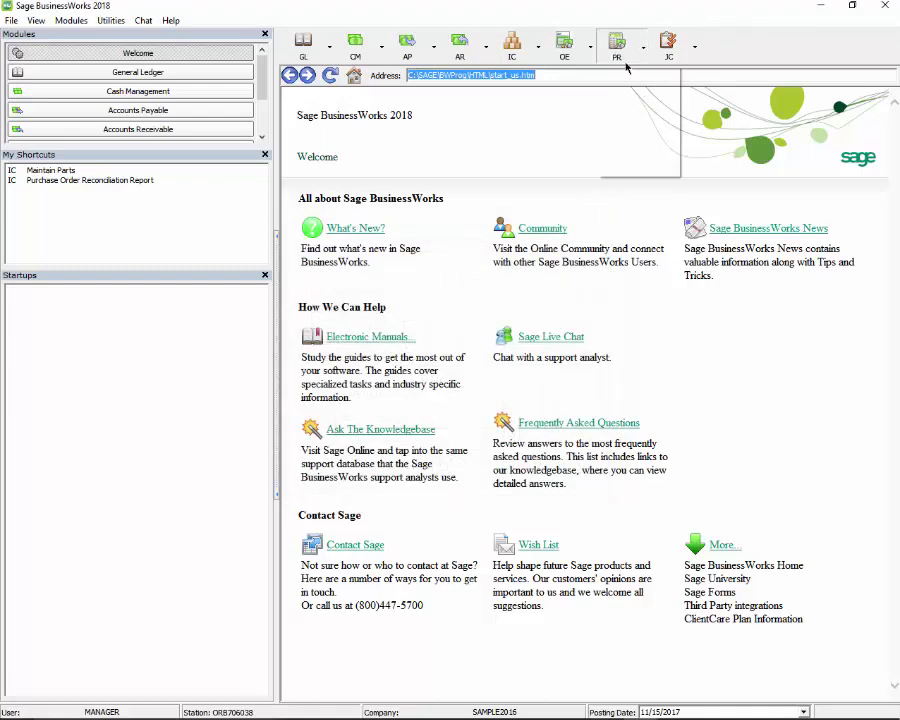
left_click(616, 42)
mouse_move(656, 73)
left_click(720, 74)
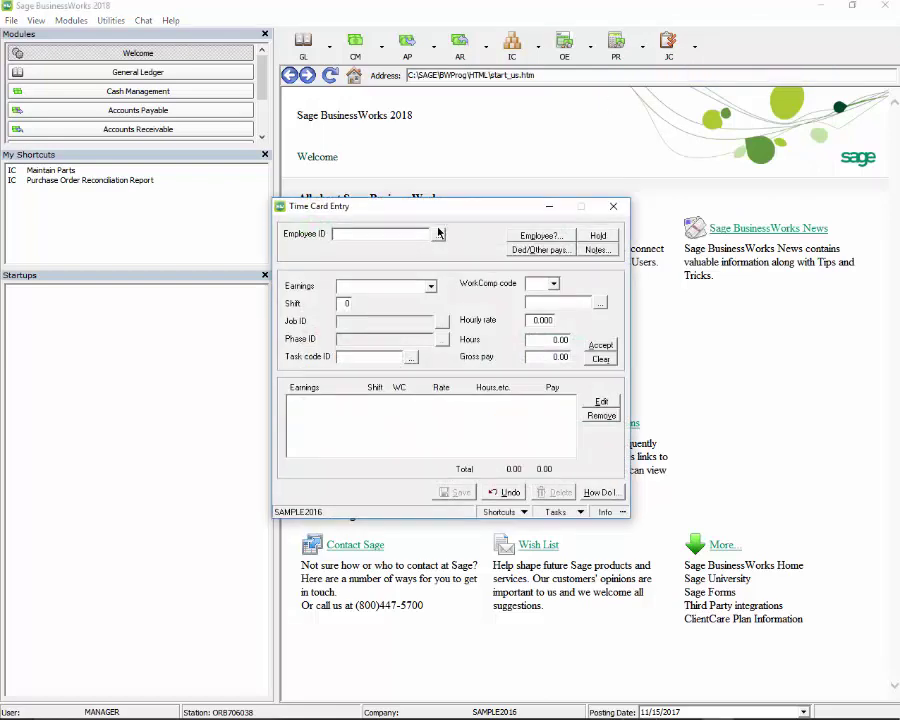
left_click(438, 233)
double_click(332, 257)
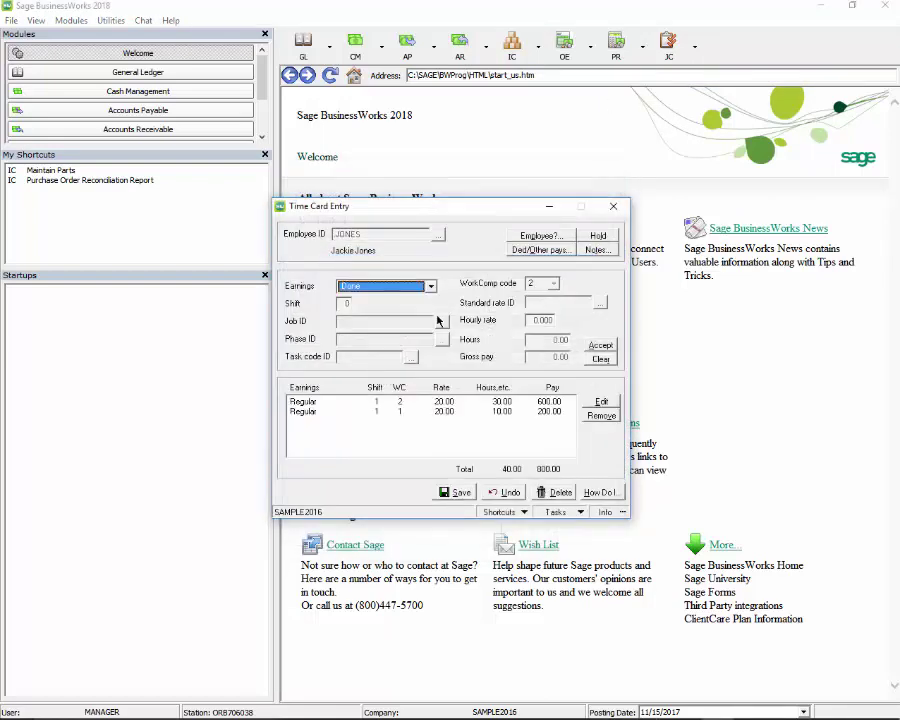
left_click(522, 412)
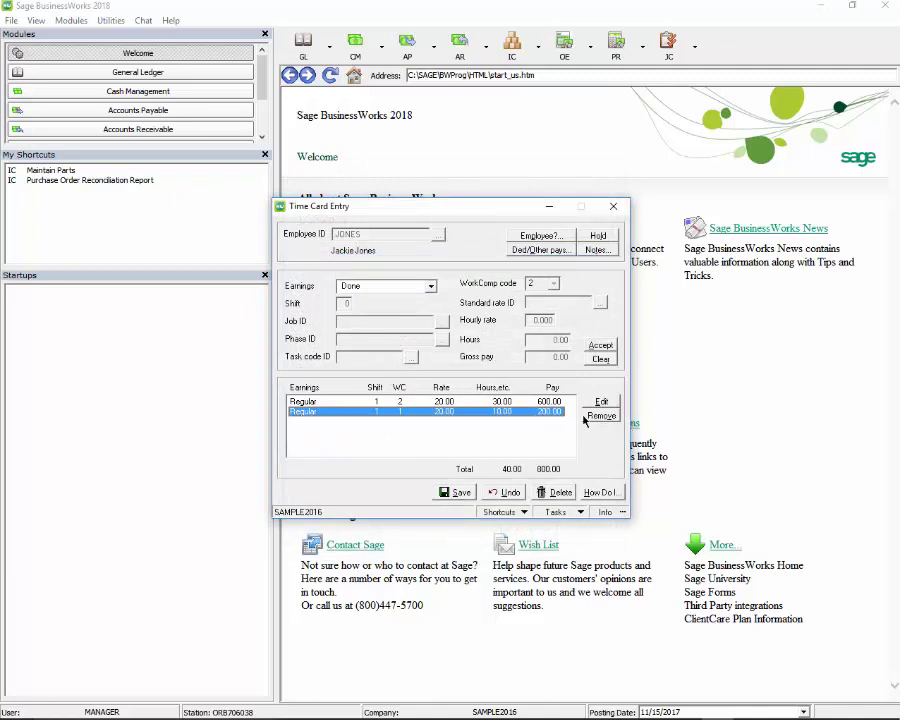
left_click(602, 415)
left_click(550, 403)
left_click(600, 415)
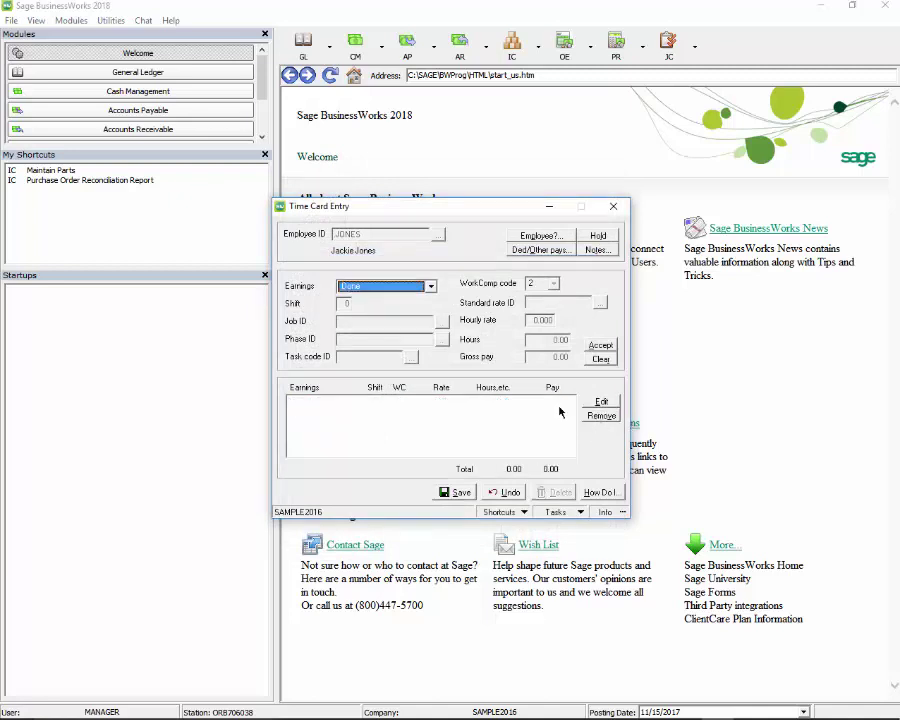
Add a Regular earnings line to the time card with task code ASSEMBLY and 30 hours.
left_click(431, 287)
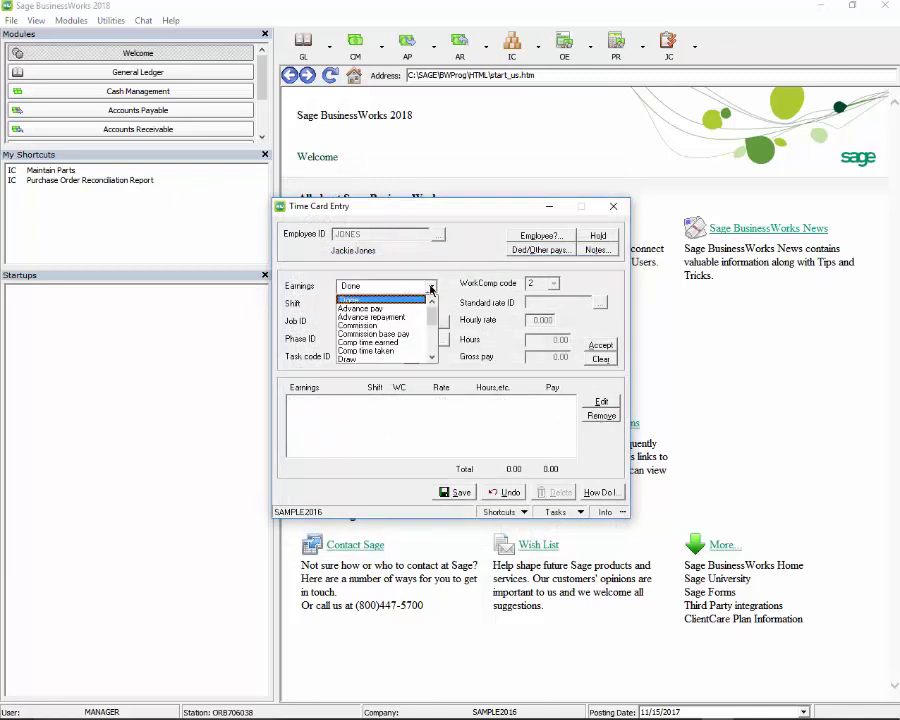
key("r")
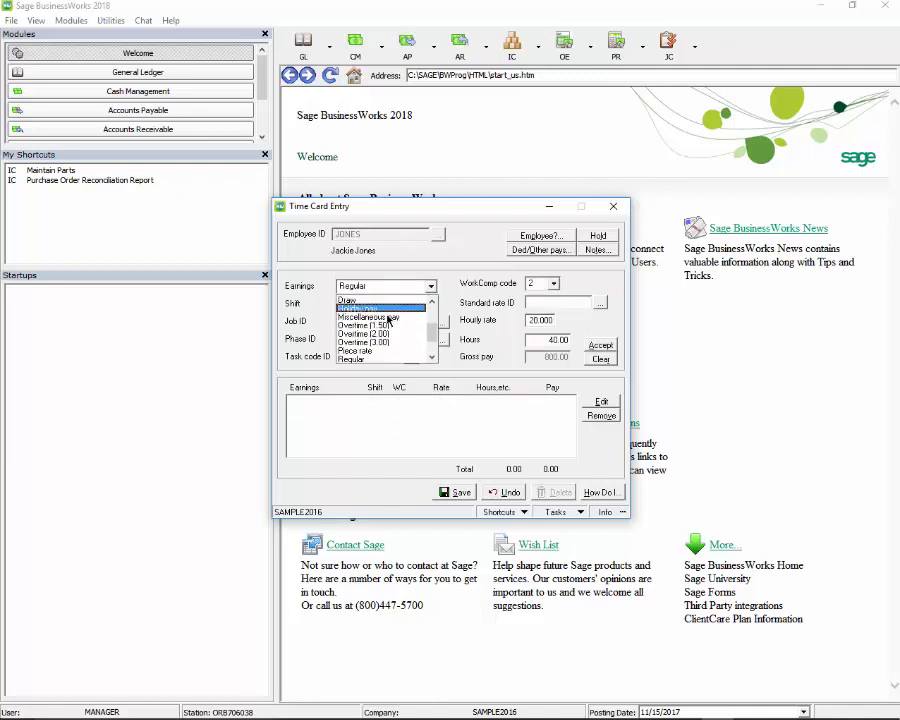
left_click(376, 359)
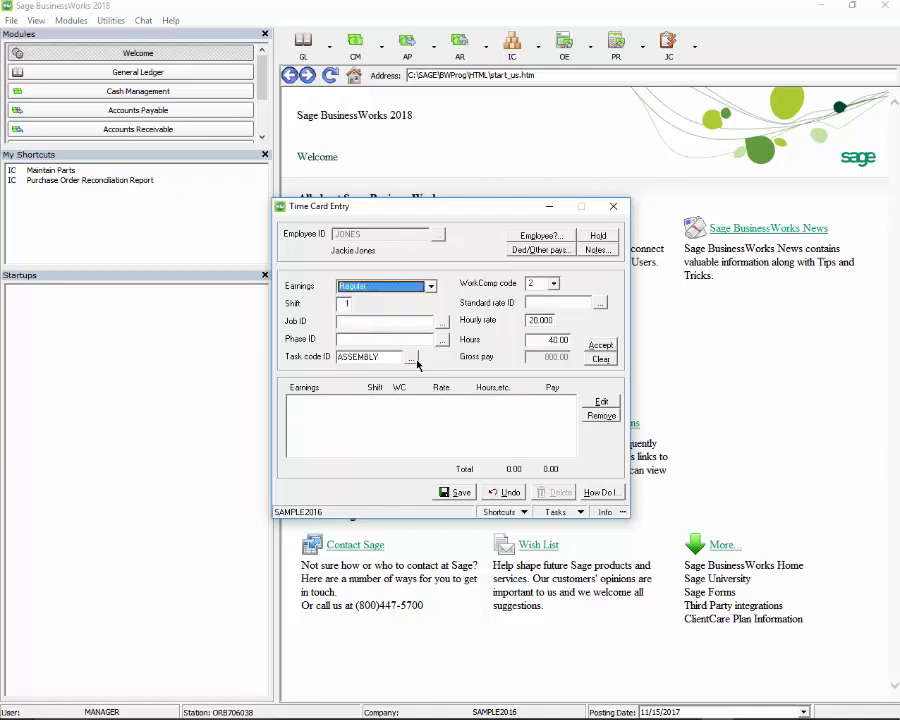
left_click(396, 359)
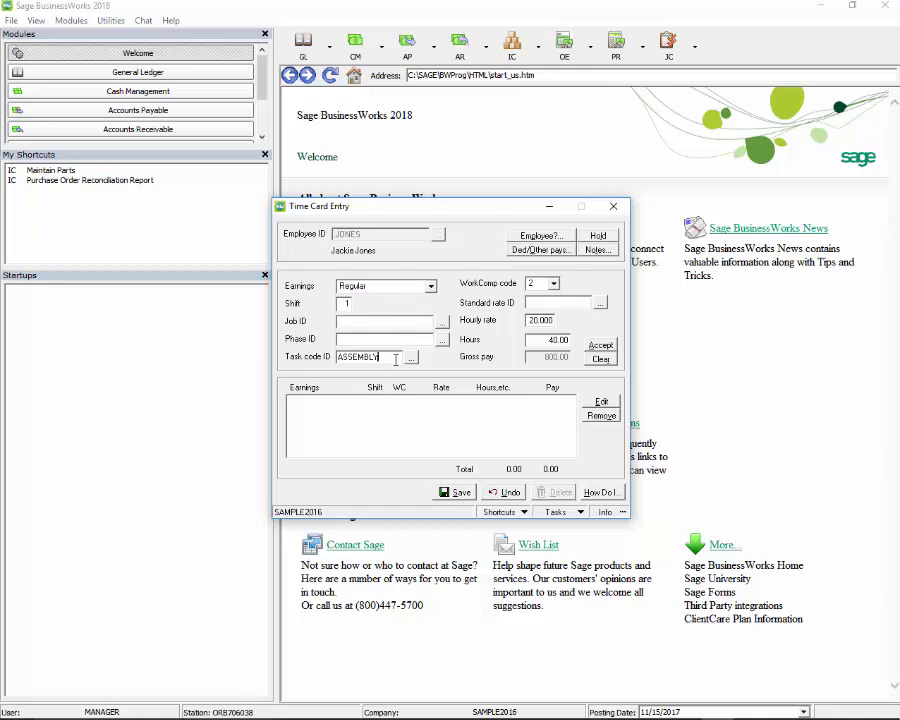
left_click(541, 341)
type("30")
key("Return")
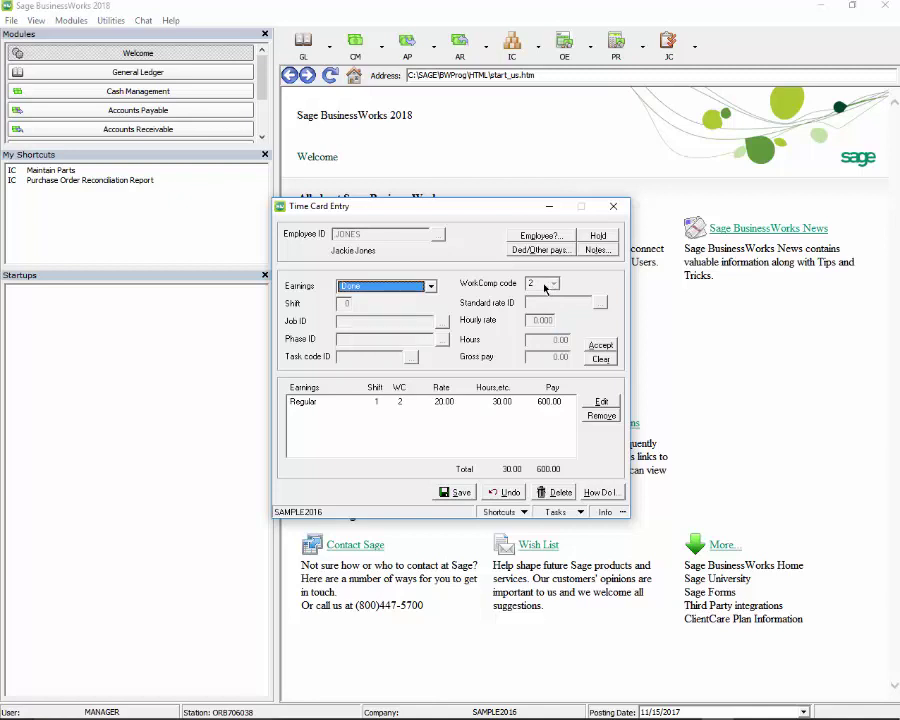
Add a second Regular earnings line with task code SALES and 10 hours, and accept it.
left_click(430, 286)
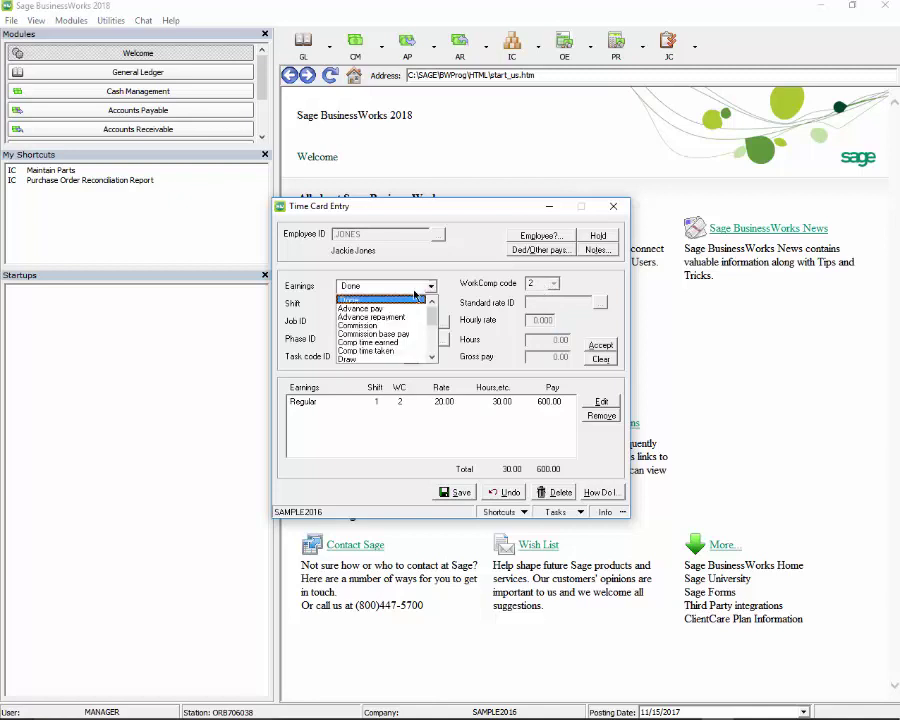
key("t")
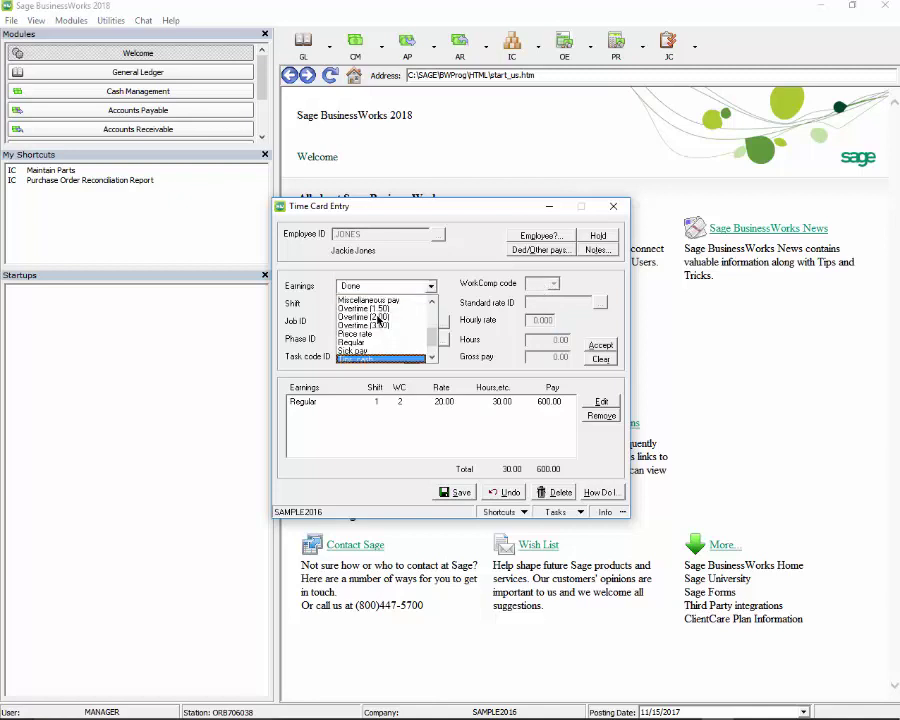
left_click(375, 344)
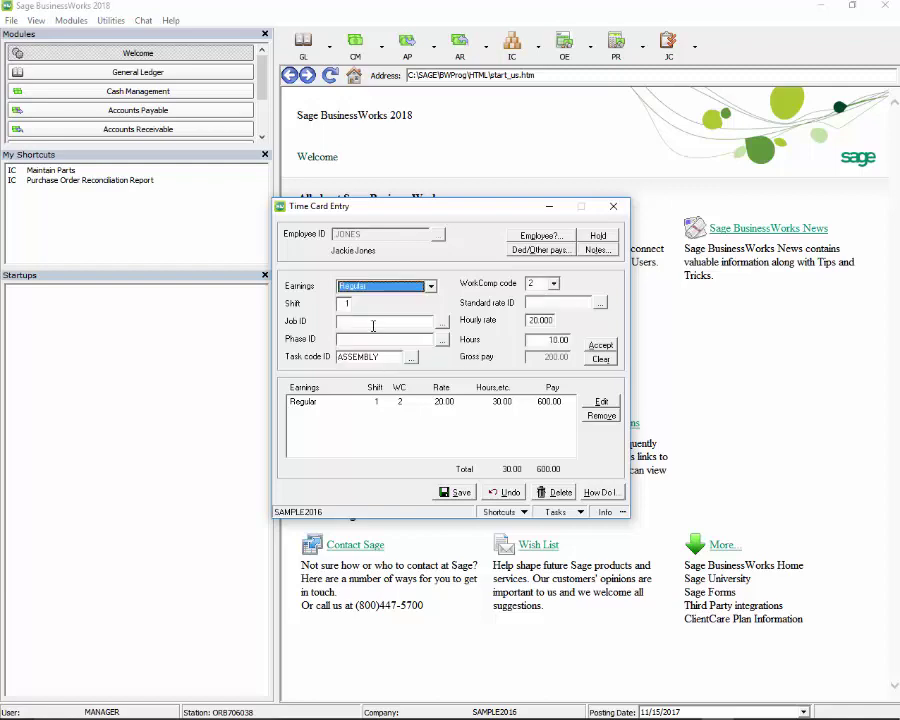
left_click(408, 356)
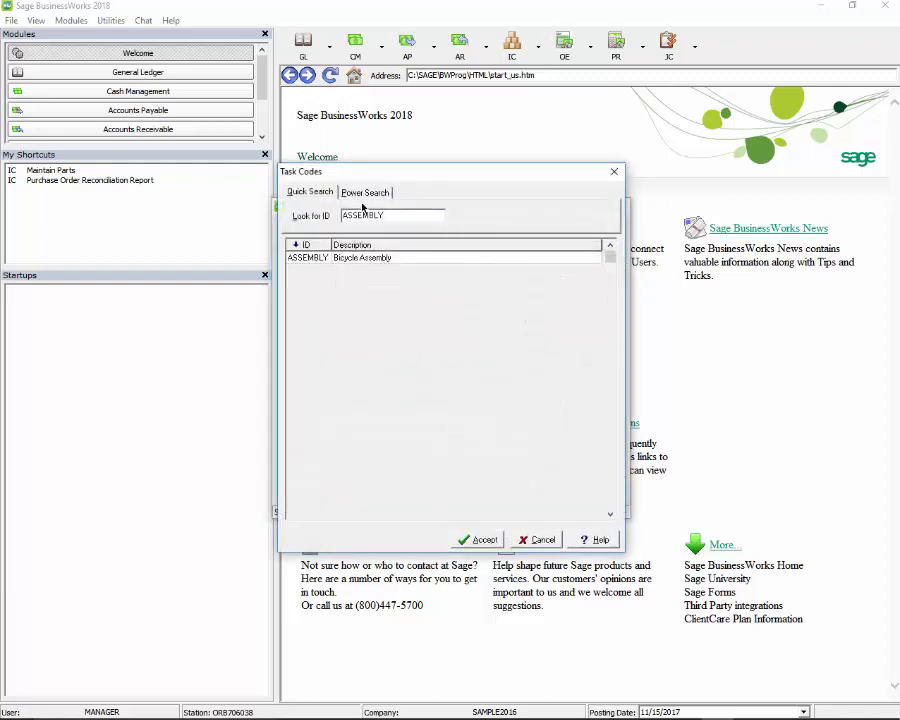
left_click(363, 193)
left_click(311, 191)
double_click(352, 297)
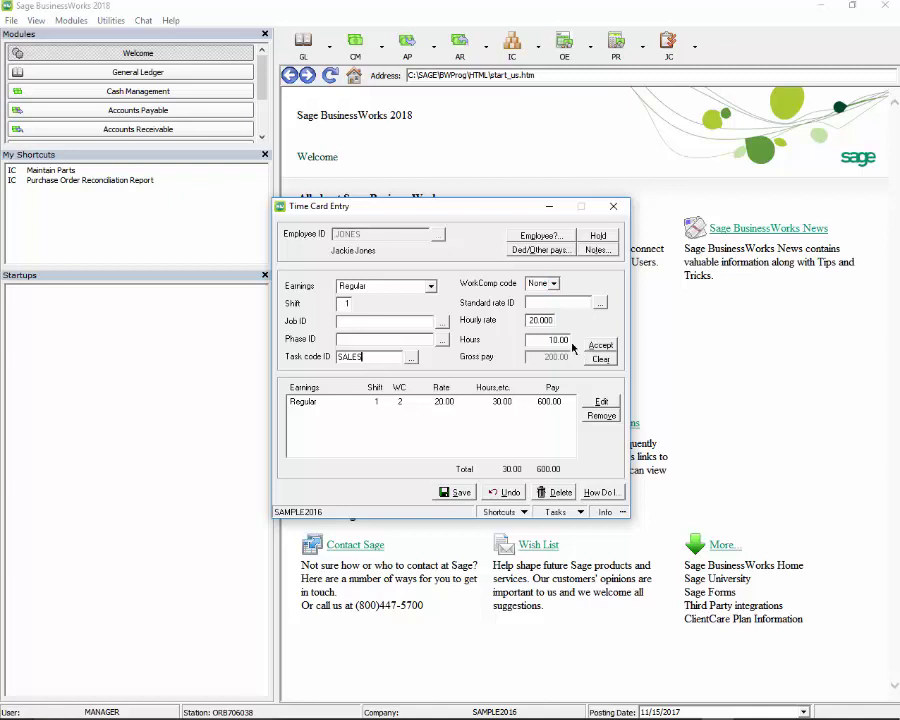
left_click(550, 340)
left_click(597, 345)
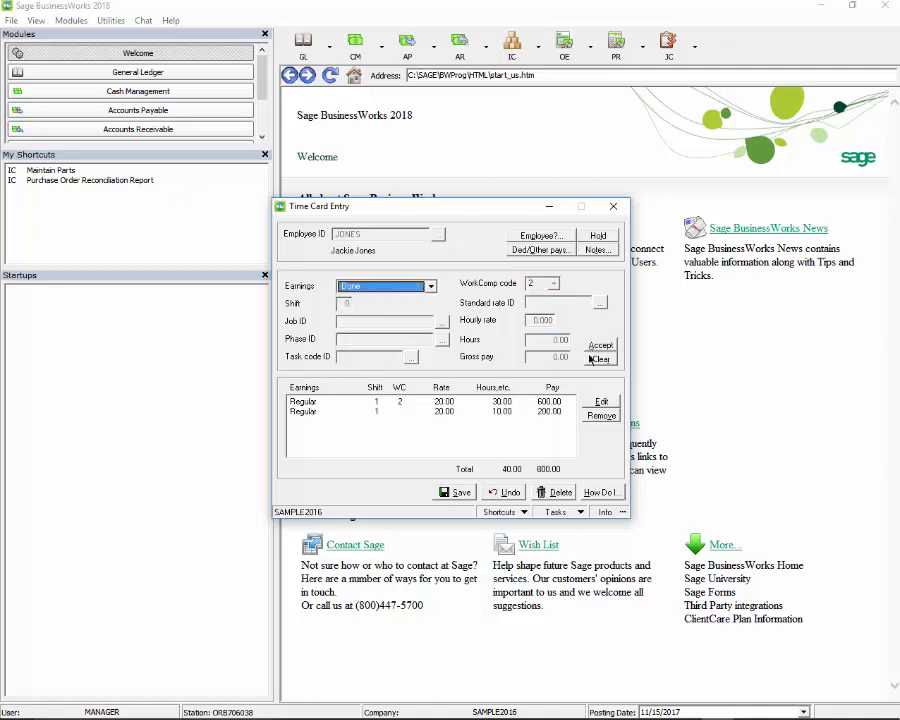
Check the WorkComp code of the ASSEMBLY earnings line, save the time card, and close time card entry.
left_click(518, 412)
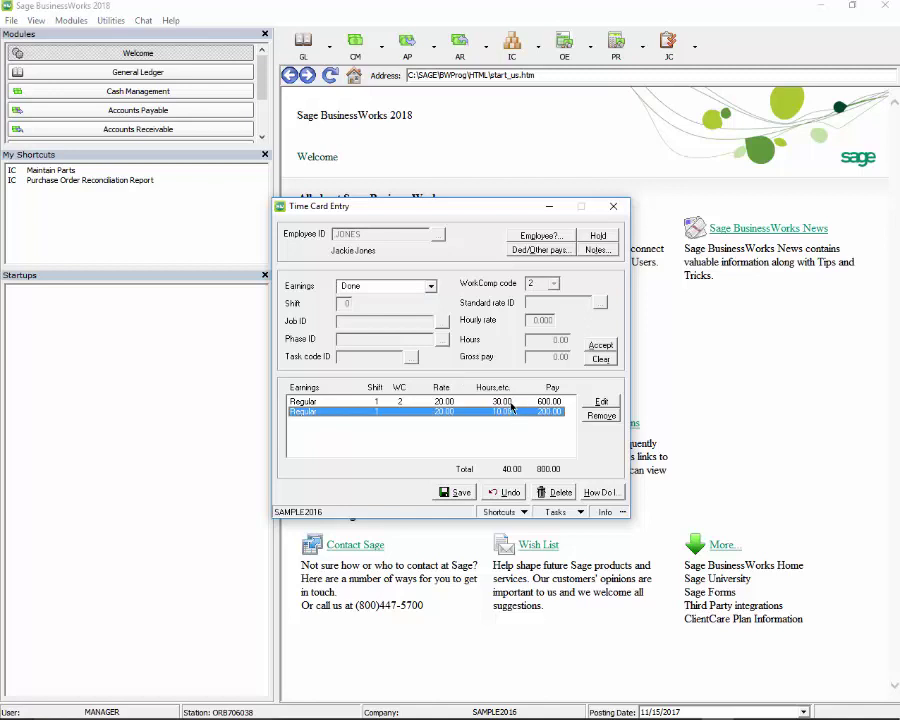
double_click(500, 401)
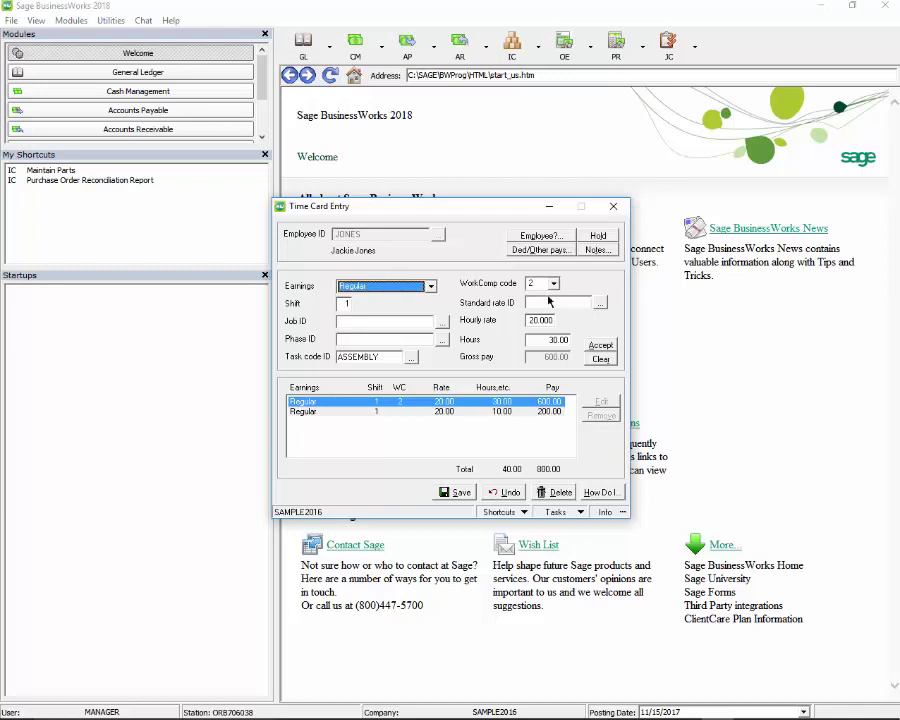
left_click(452, 492)
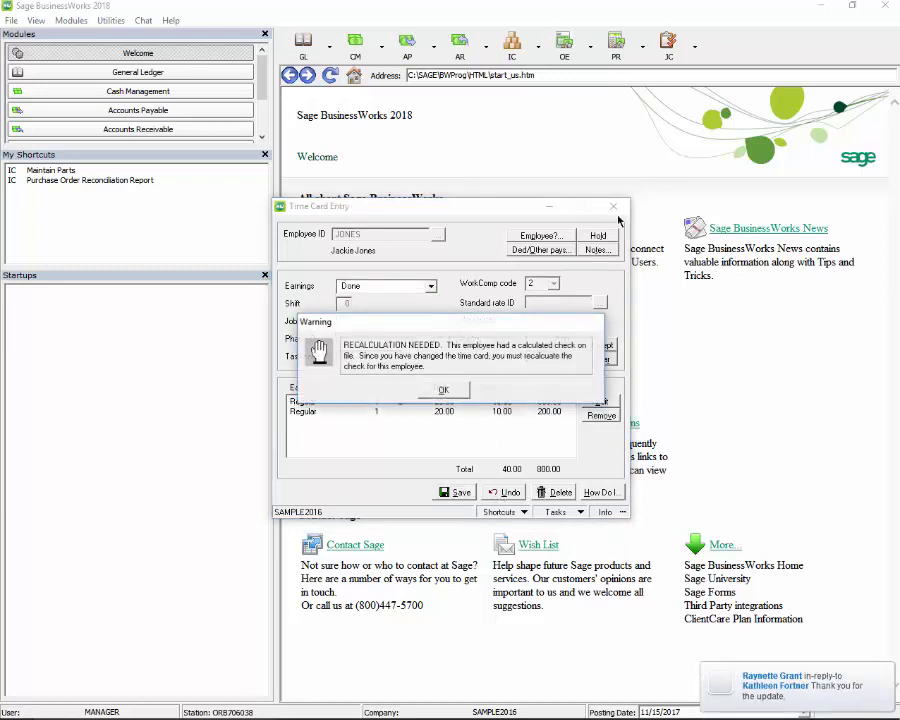
left_click(443, 391)
left_click(613, 204)
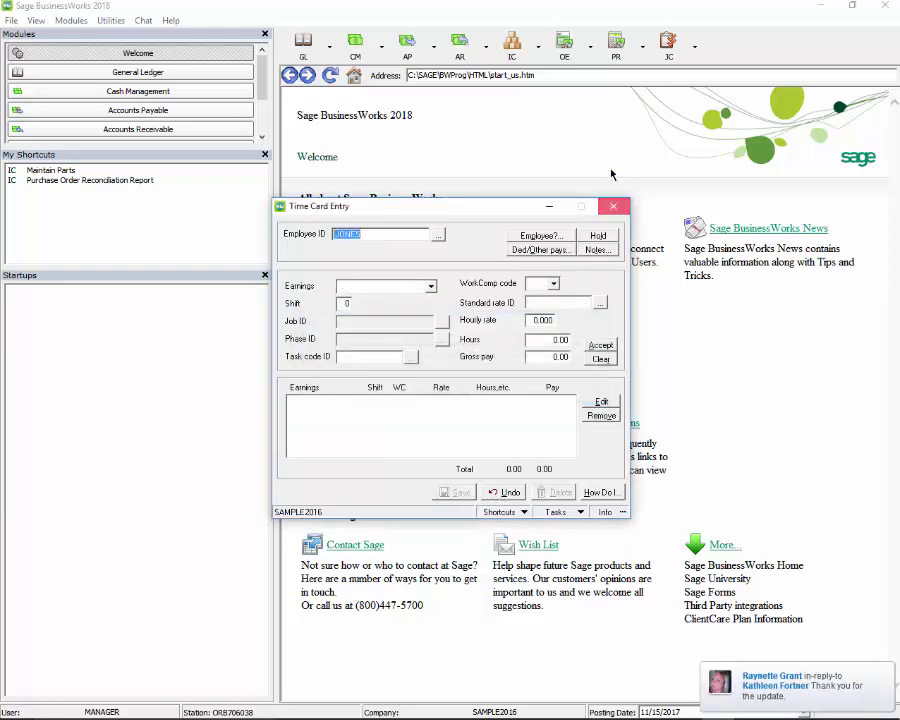
Review the default task code and WorkComp code in the employee's payment information in employee maintenance.
left_click(618, 50)
mouse_move(640, 89)
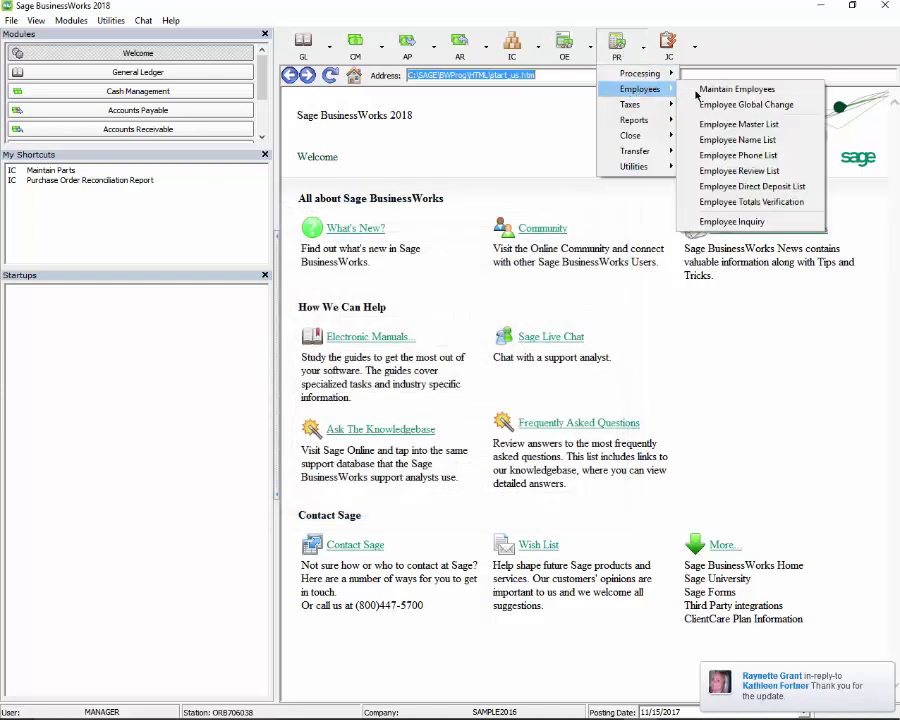
left_click(700, 88)
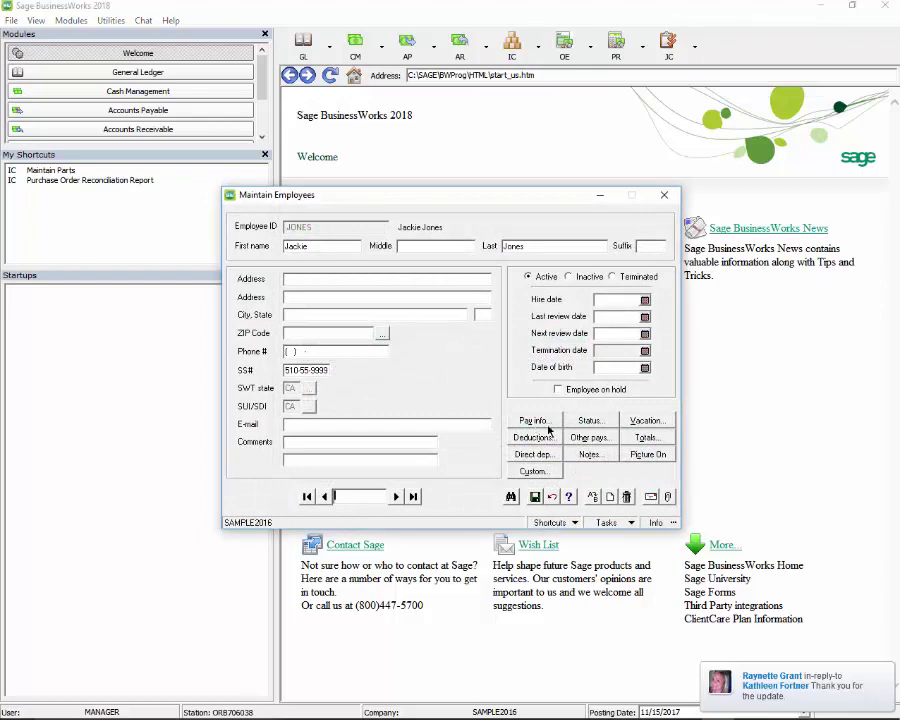
left_click(524, 421)
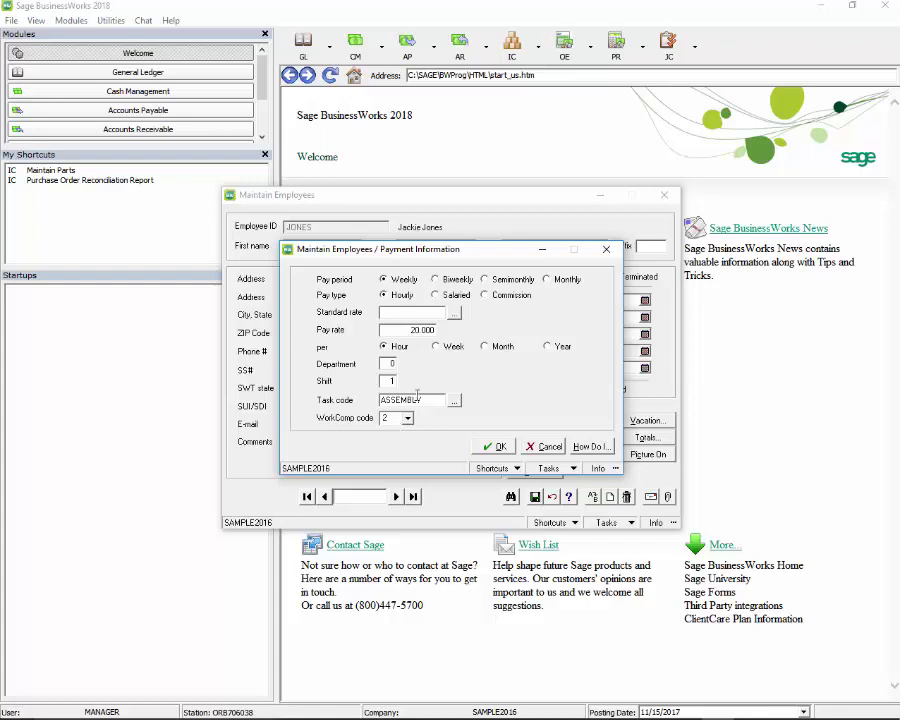
left_click(616, 255)
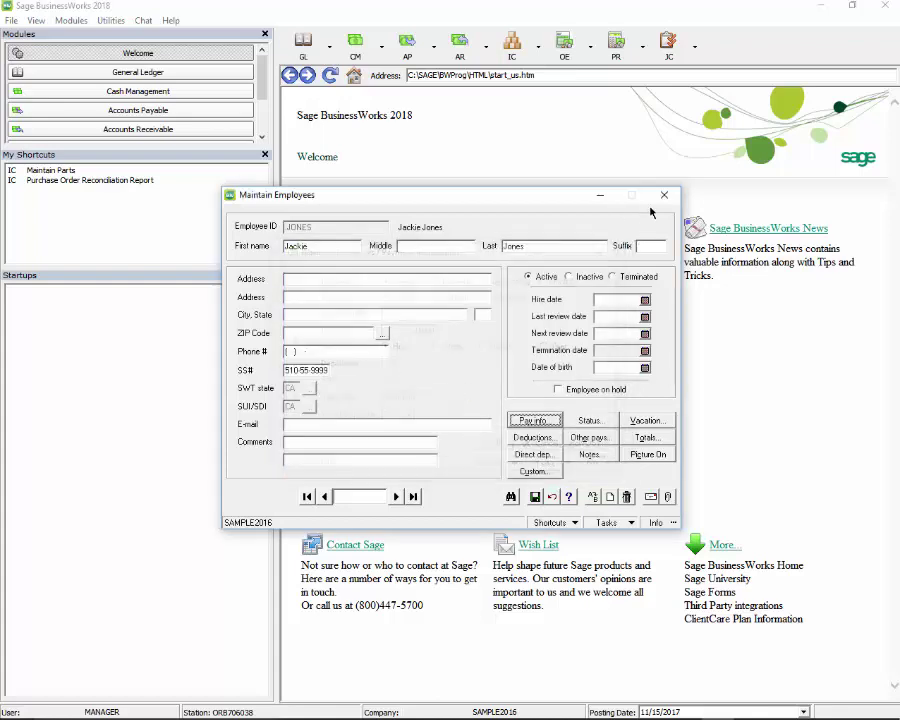
left_click(663, 195)
Run the automatic payroll calculation for this employee and check the deductions in the Payroll Register preview.
left_click(617, 45)
mouse_move(632, 76)
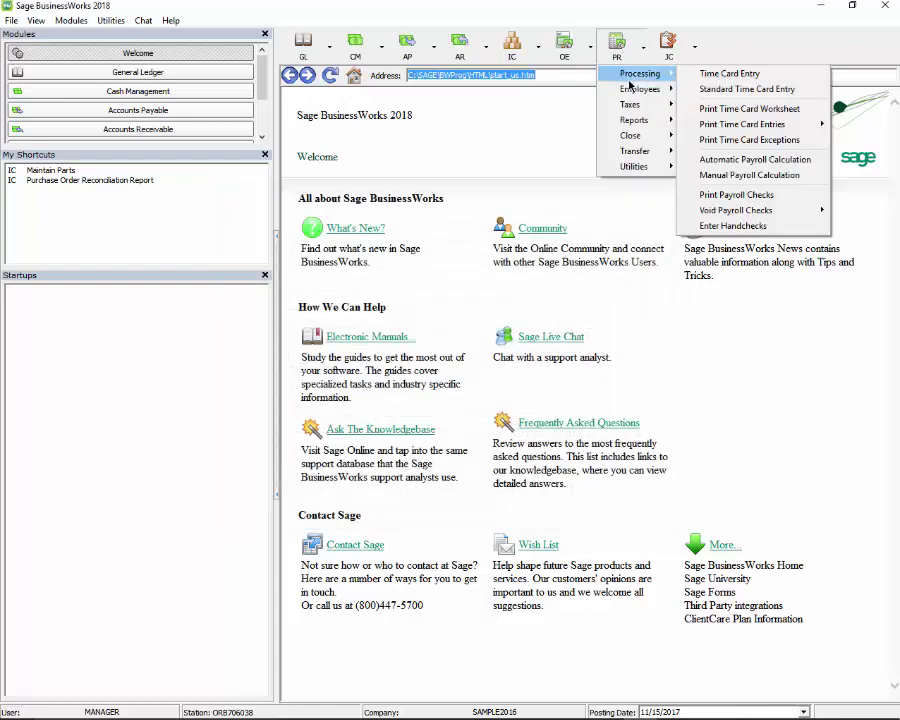
left_click(741, 160)
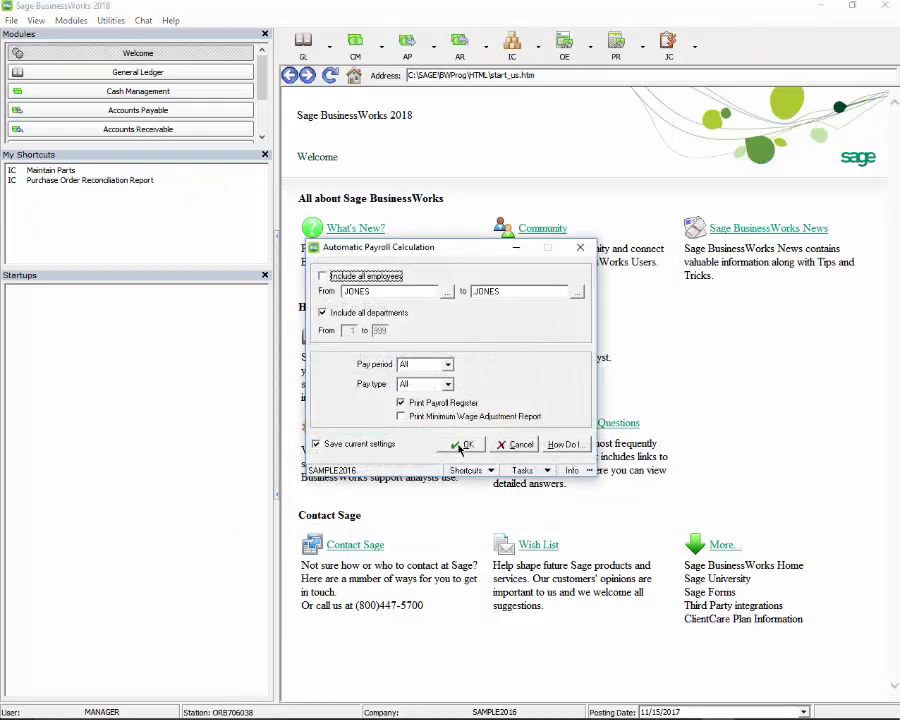
left_click(465, 444)
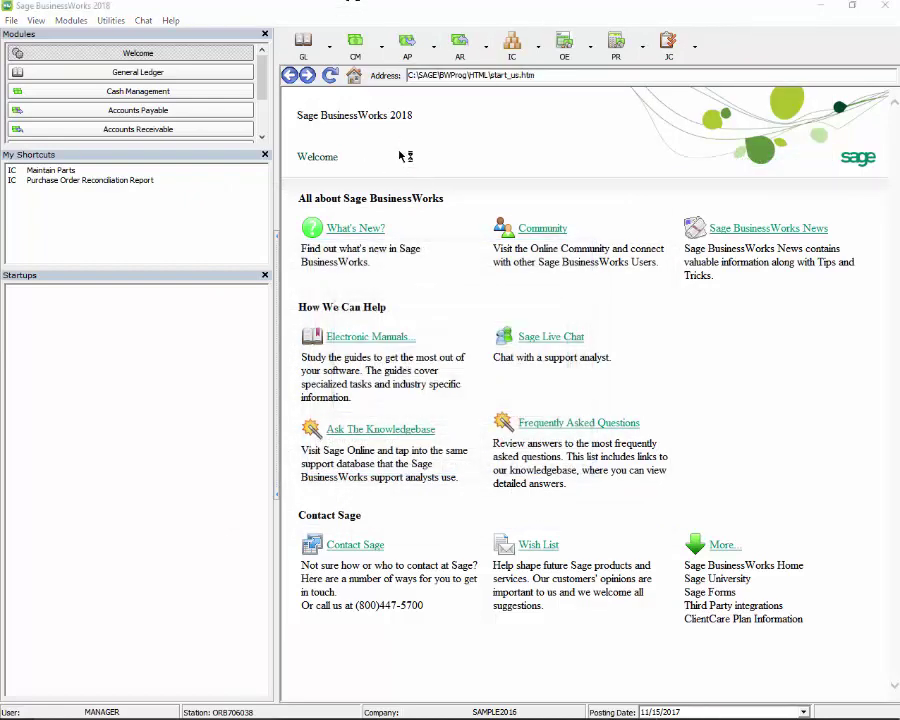
left_click(507, 442)
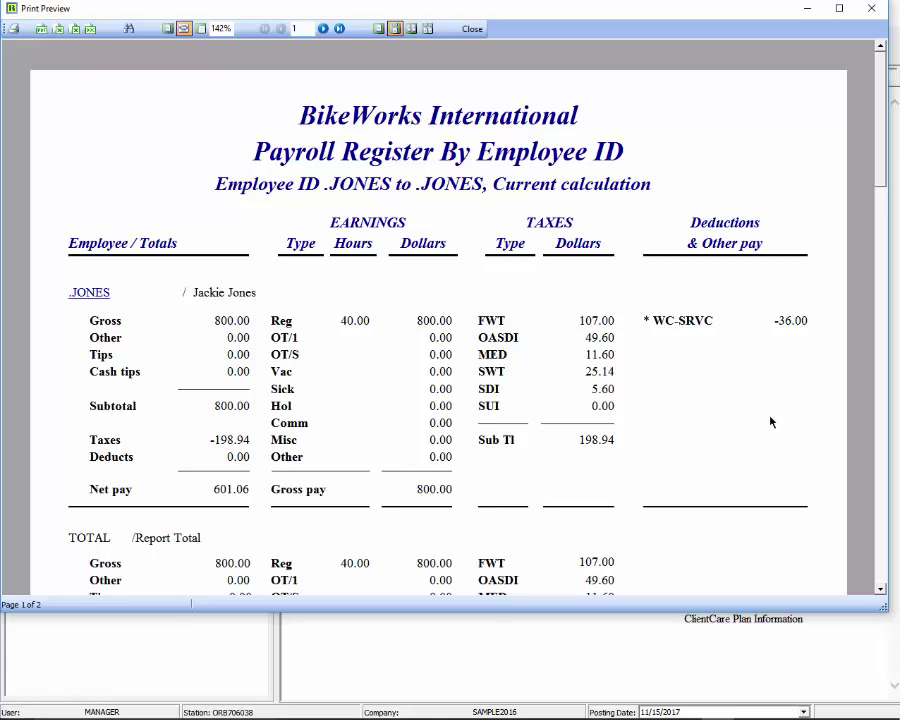
key("Escape")
Reopen the employee's time card and set the WorkComp code of the 30-hour ASSEMBLY line to 2.
left_click(616, 44)
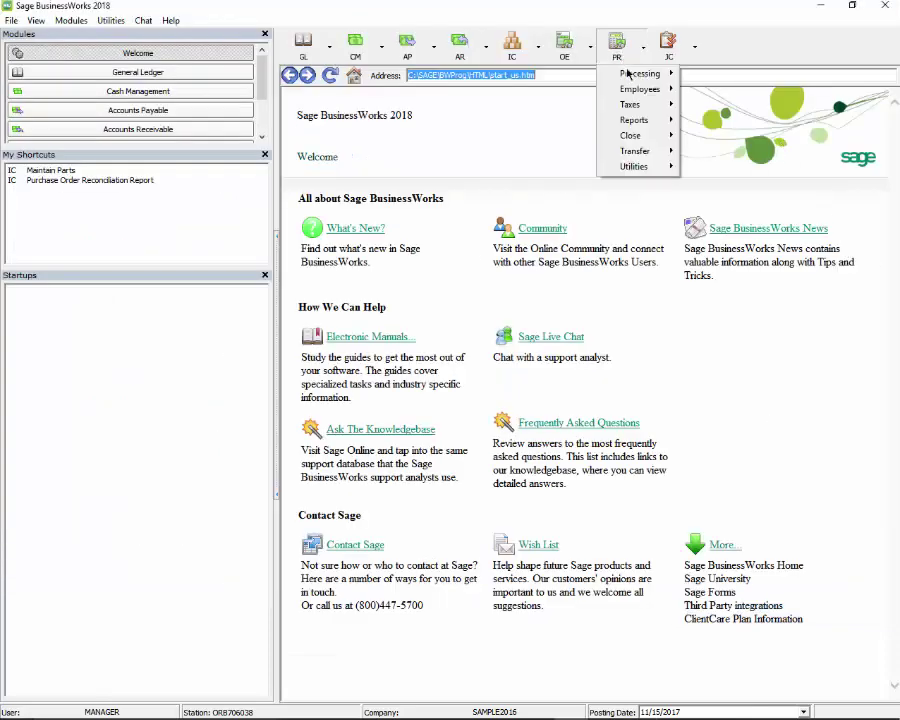
mouse_move(628, 73)
left_click(720, 73)
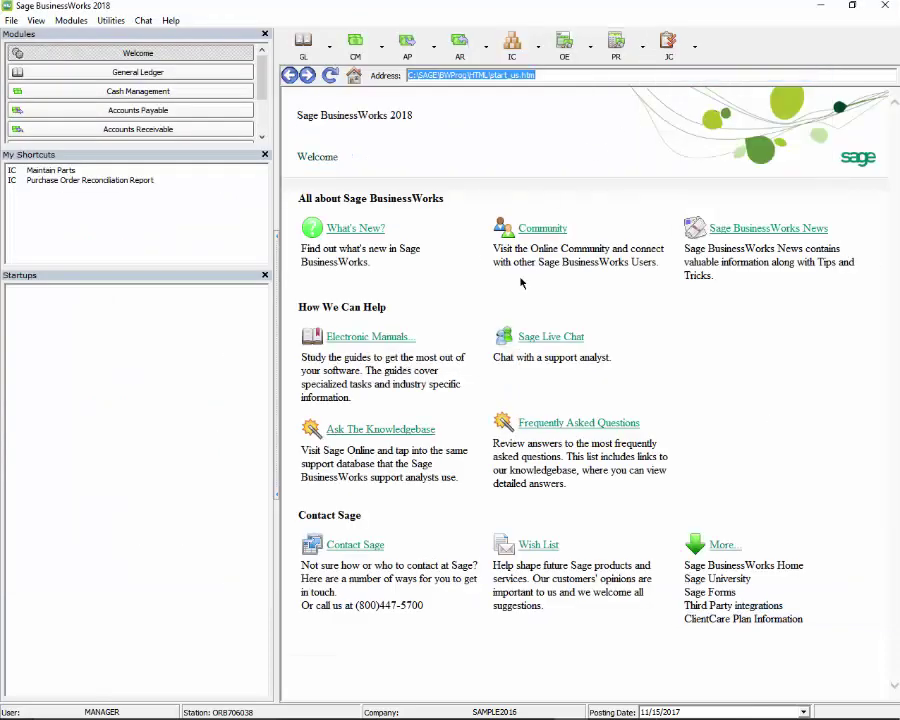
left_click(438, 233)
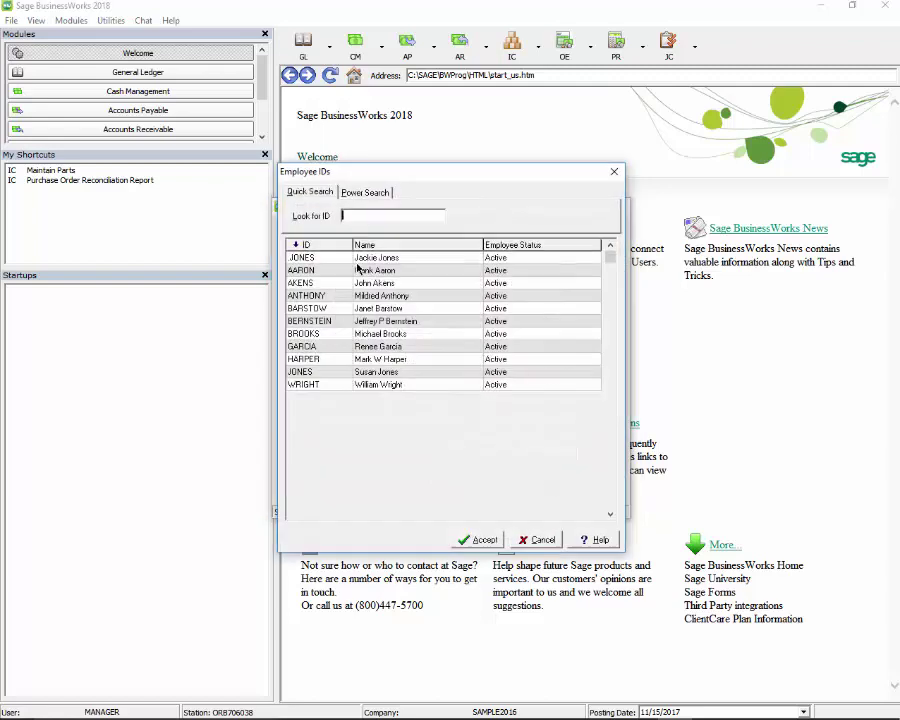
double_click(357, 257)
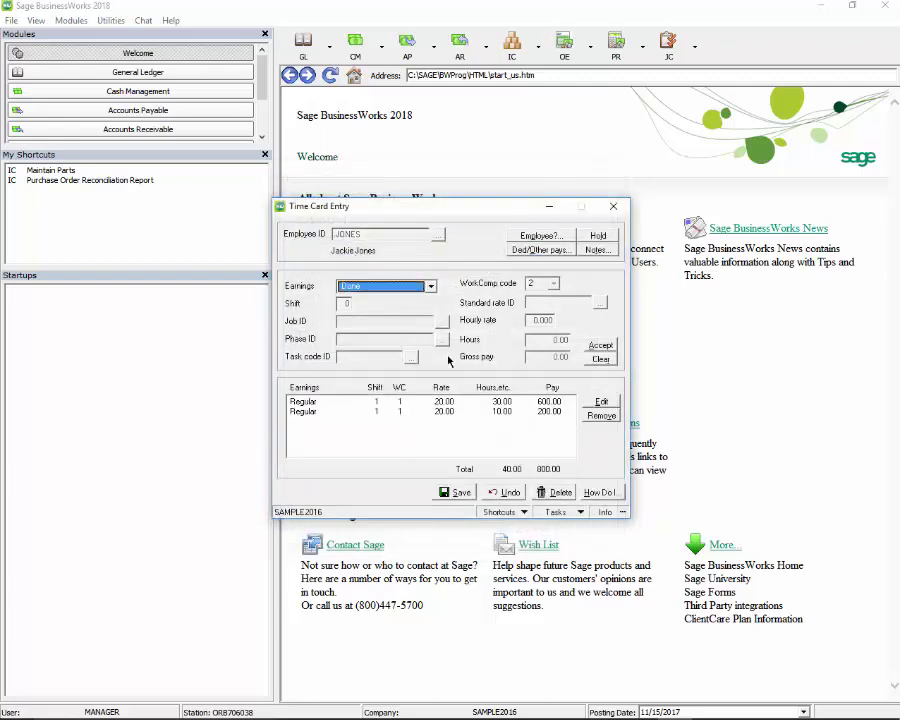
left_click(439, 400)
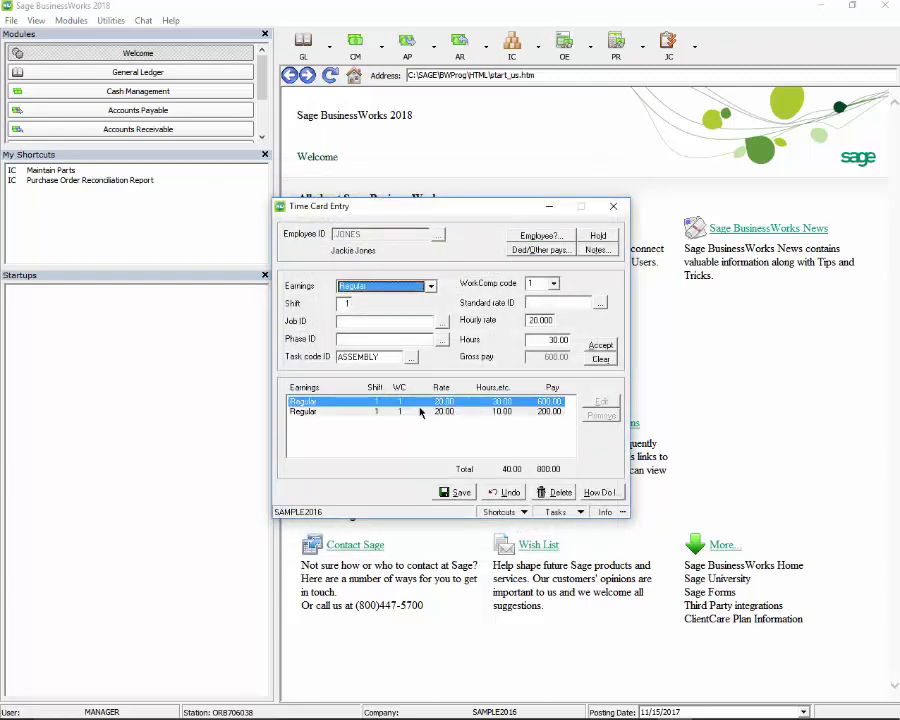
left_click(395, 357)
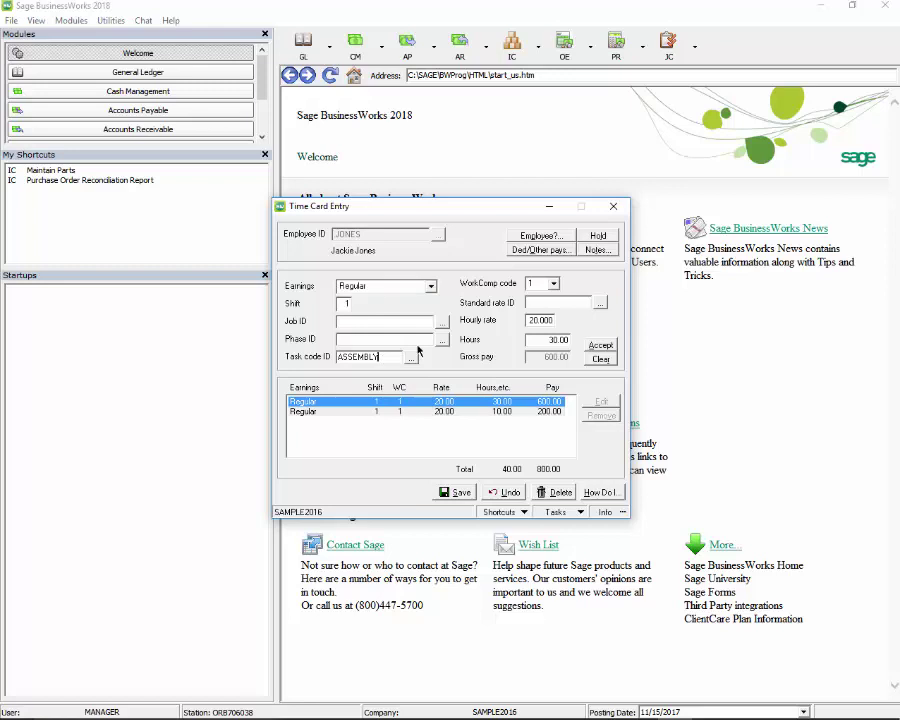
left_click(553, 283)
left_click(540, 306)
left_click(603, 346)
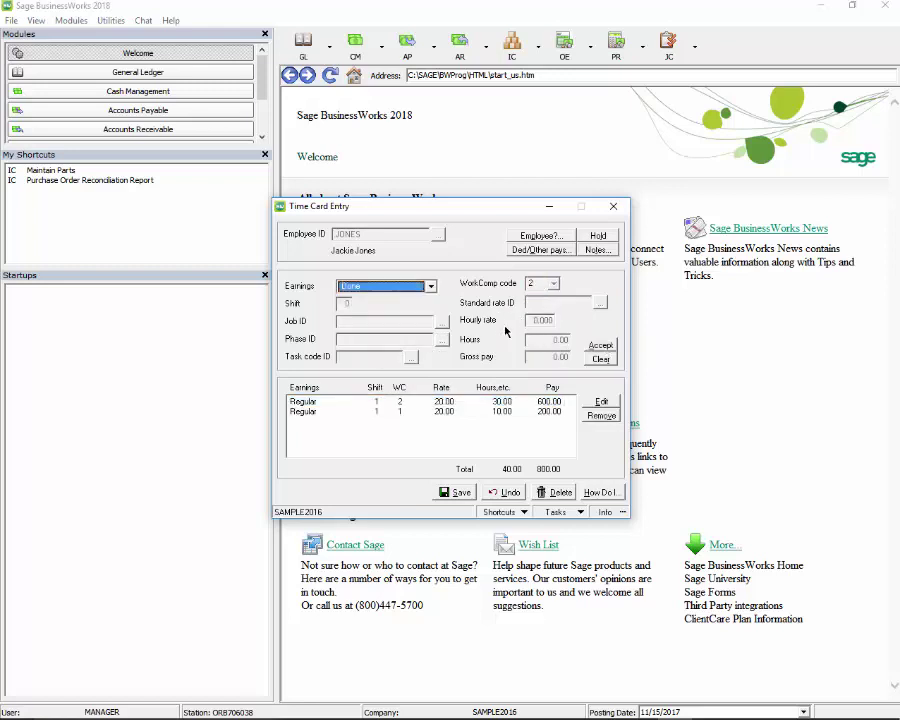
Check the WorkComp code of the 10-hour SALES earnings line, save the time card, and close time card entry.
left_click(437, 410)
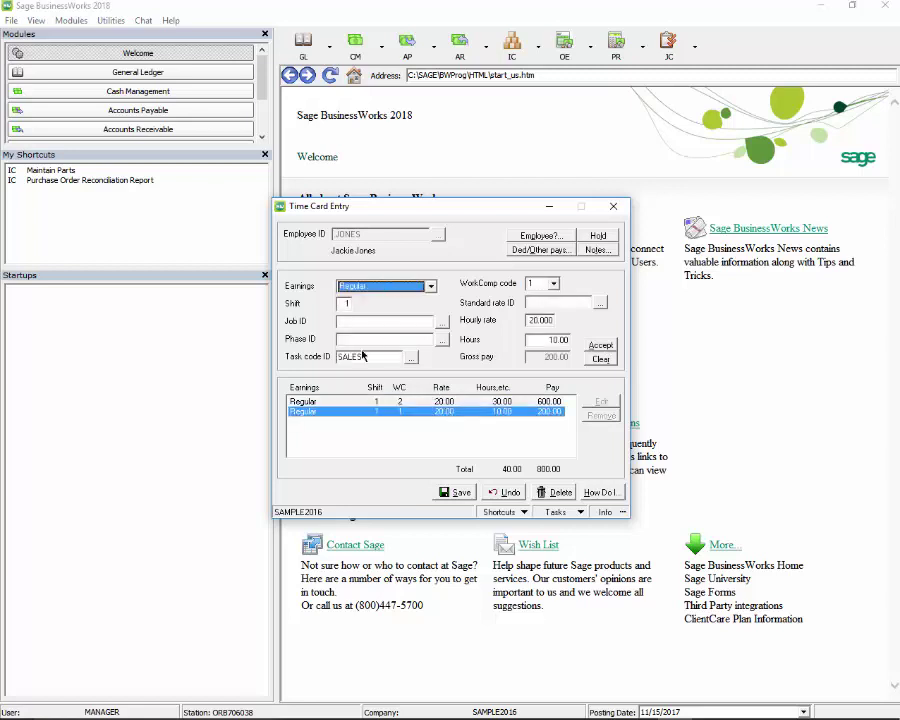
left_click(601, 345)
left_click(455, 492)
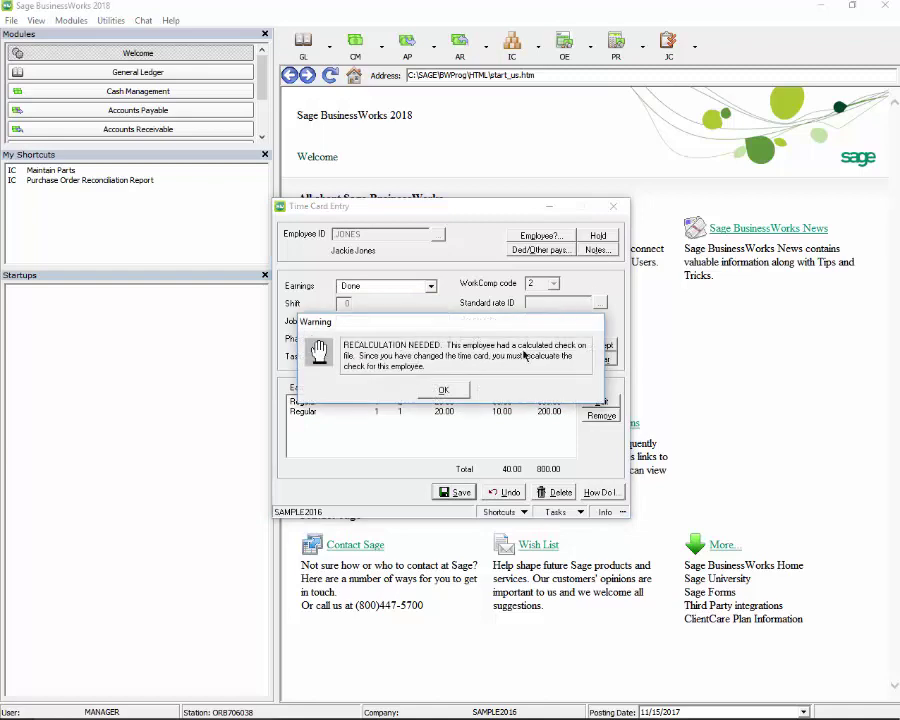
left_click(442, 387)
left_click(613, 206)
Rerun the automatic payroll calculation for this employee and review the workers' comp deductions in the Payroll Register preview.
left_click(618, 45)
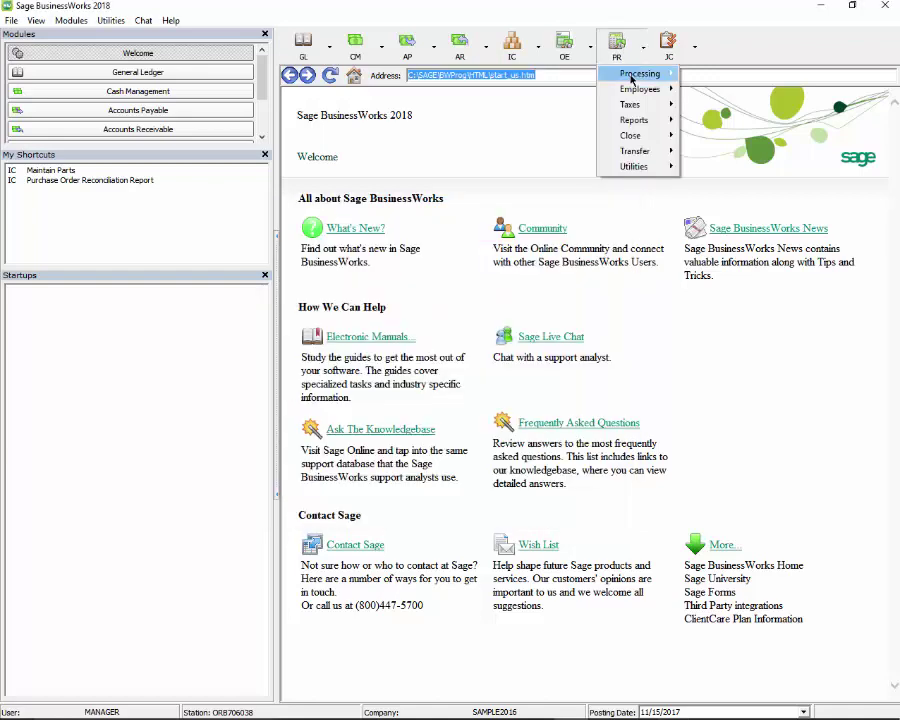
mouse_move(645, 74)
left_click(745, 158)
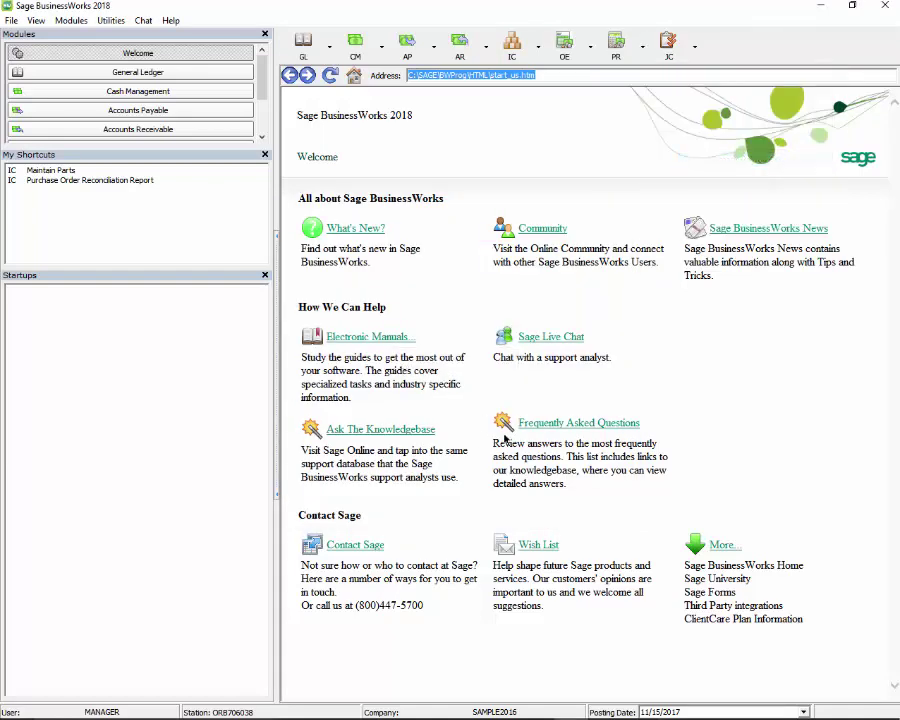
left_click(464, 443)
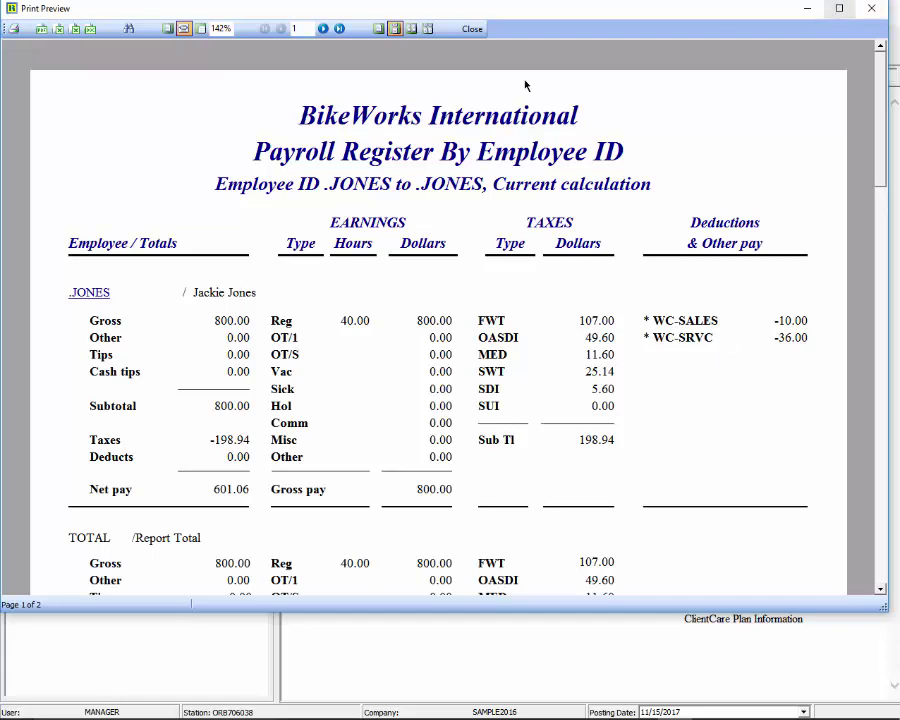
left_click(472, 28)
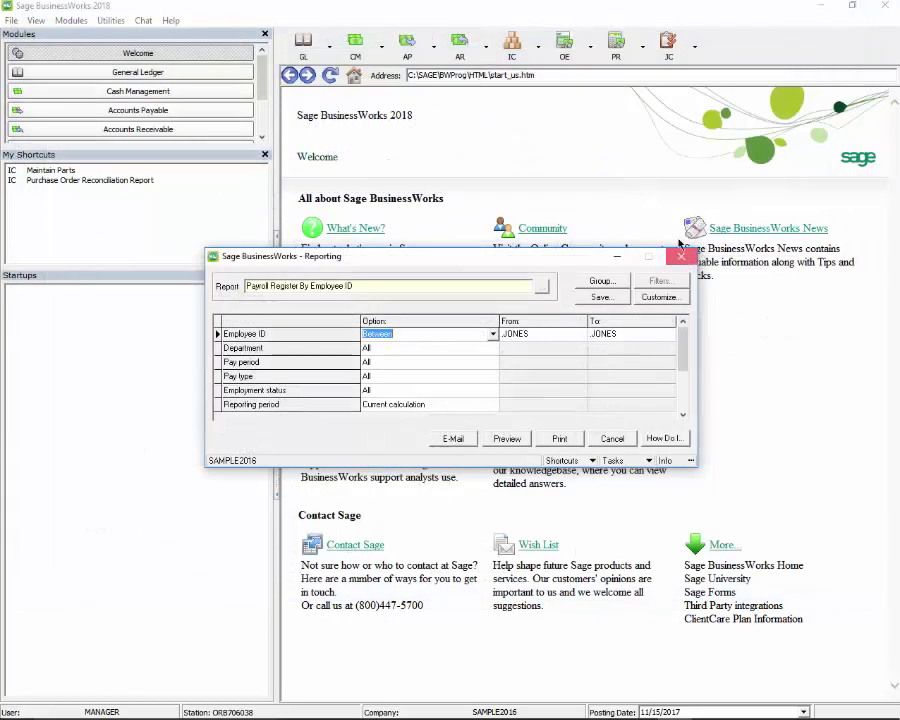
key("Escape")
Post the employee's calculated pay as a handcheck for period 11/15/2017 to 11/30/2017 with check date 12/1/2017.
left_click(637, 52)
mouse_move(645, 73)
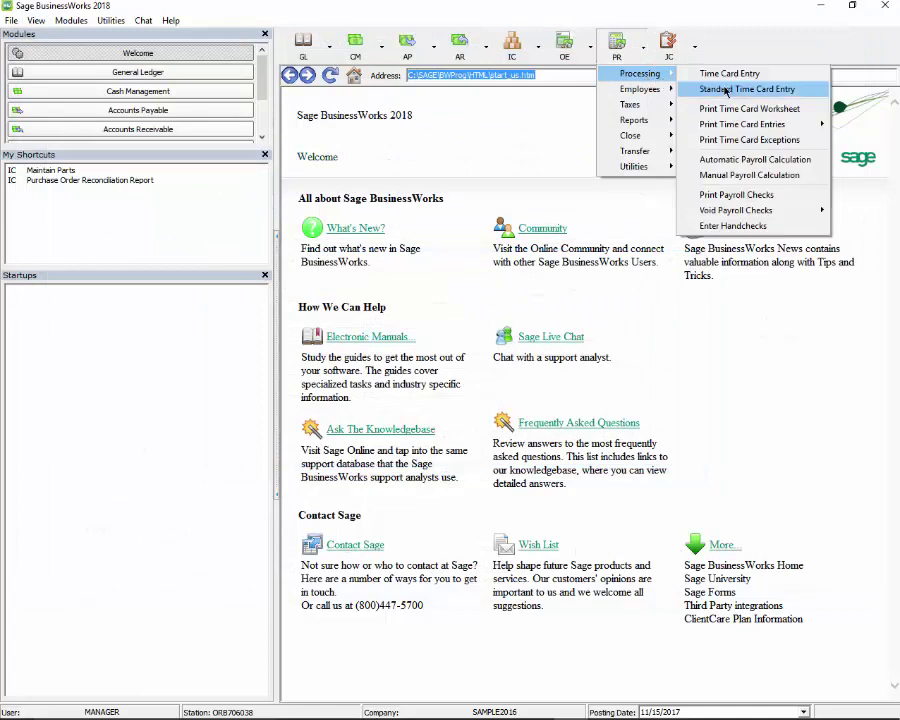
left_click(708, 227)
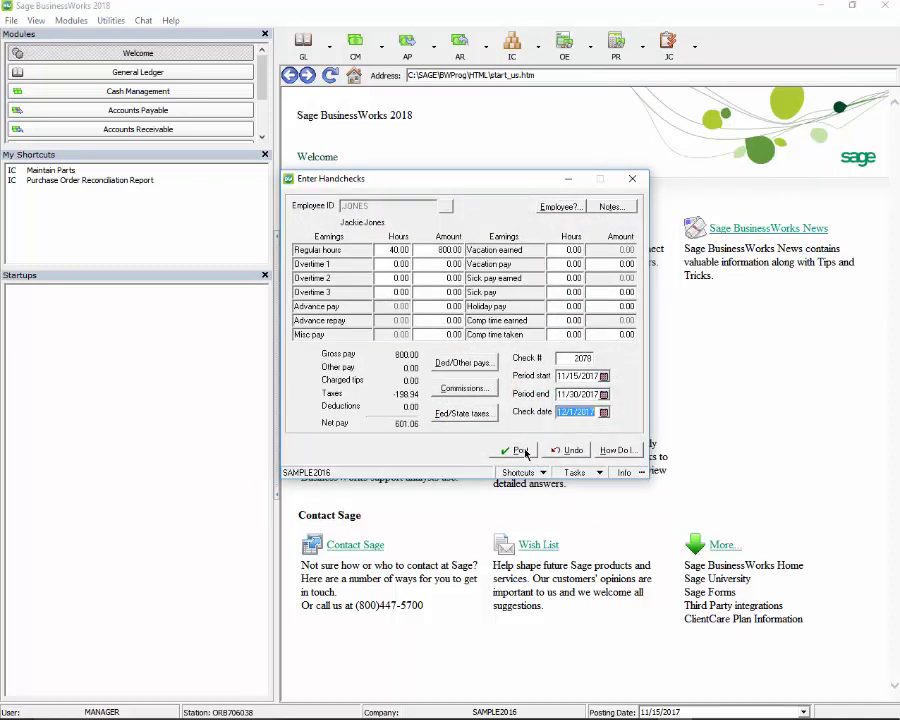
left_click(522, 452)
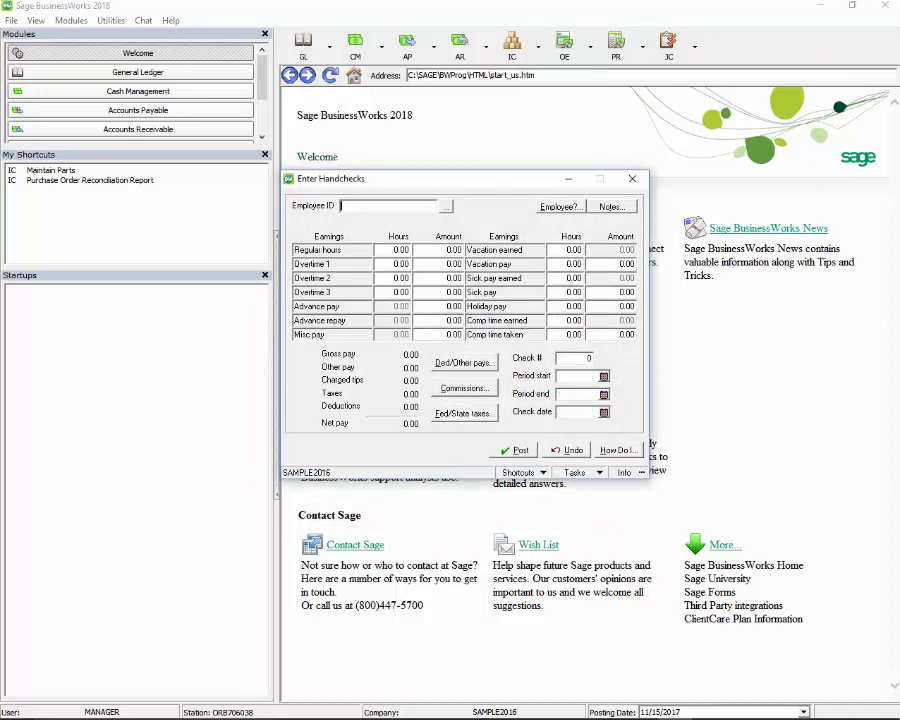
key("Escape")
Preview the general ledger Journal Report for today's journal entries and examine the workers' compensation debit and credit postings.
left_click(304, 44)
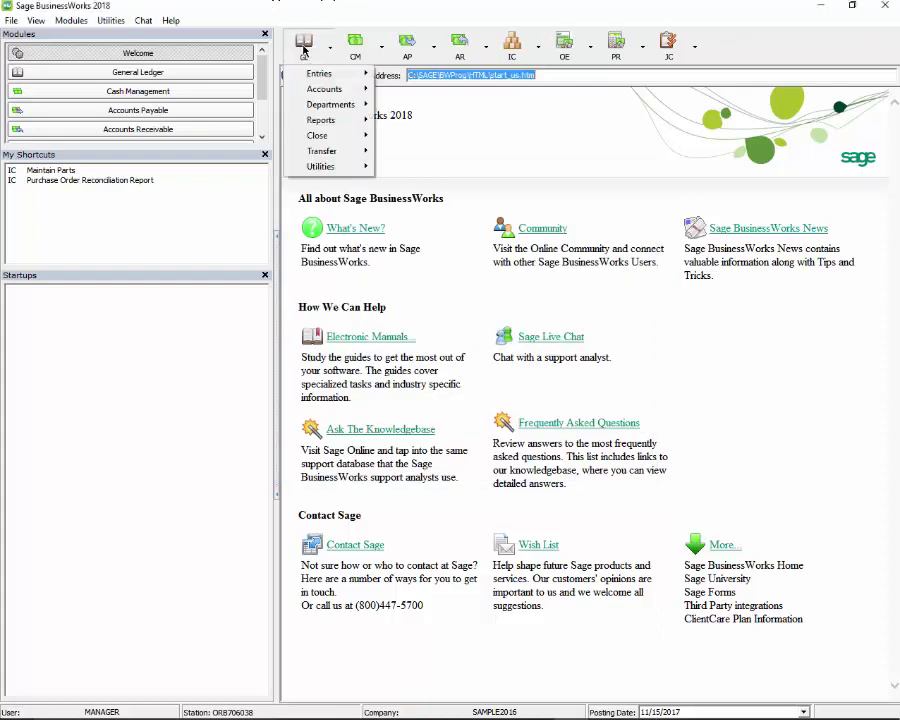
mouse_move(332, 121)
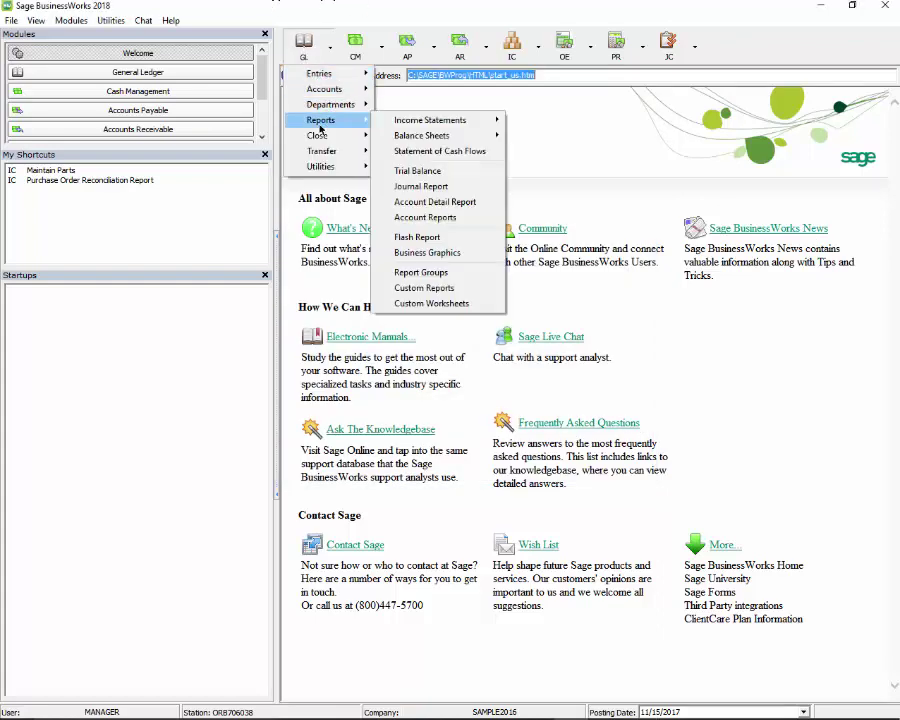
left_click(415, 186)
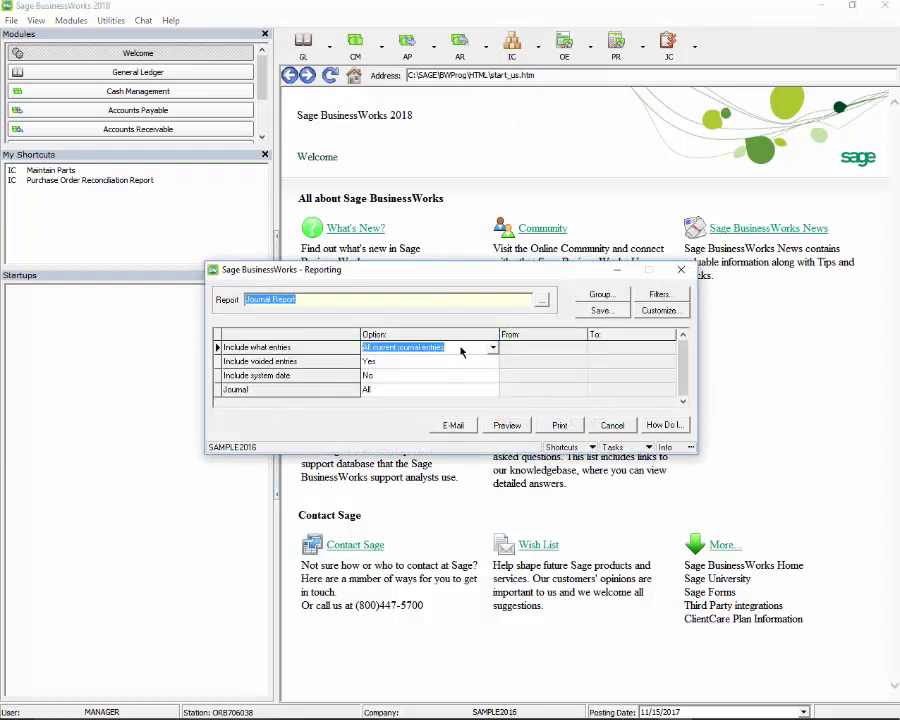
left_click(492, 347)
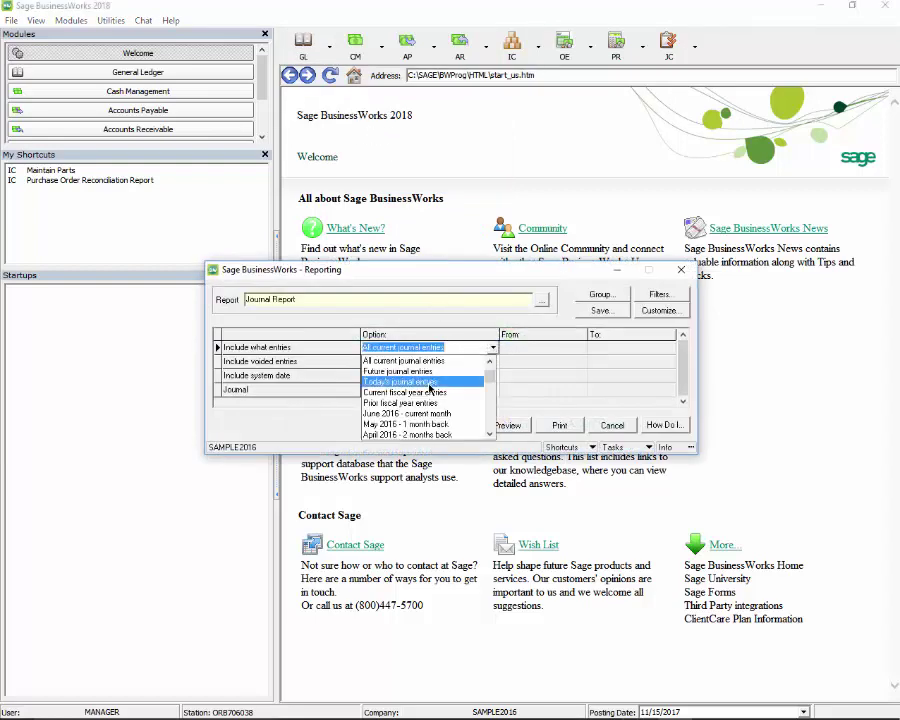
left_click(486, 382)
left_click(507, 425)
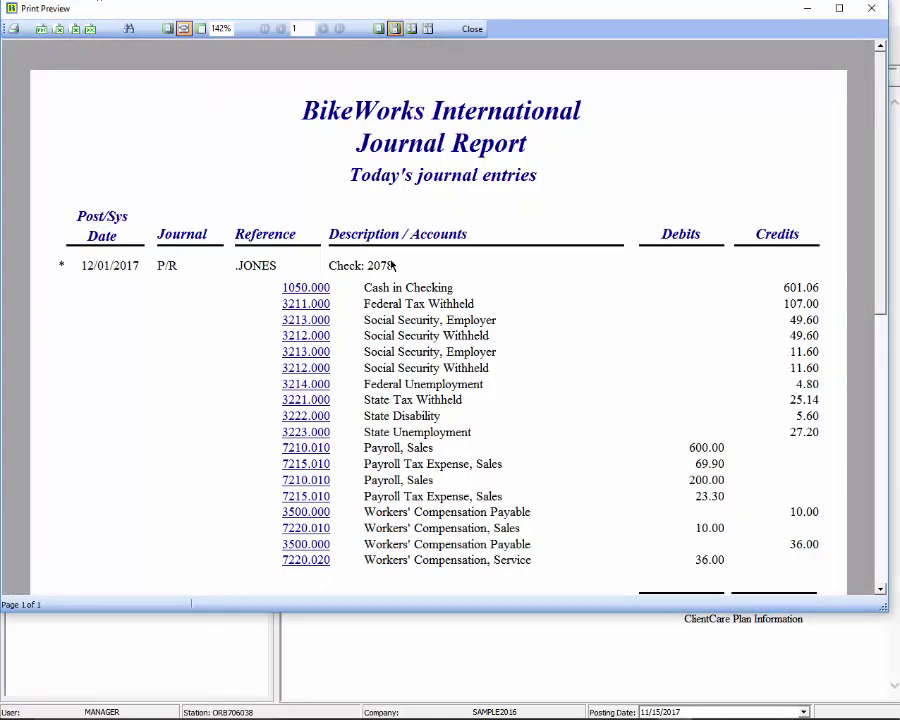
scroll(481, 285, "down", 1)
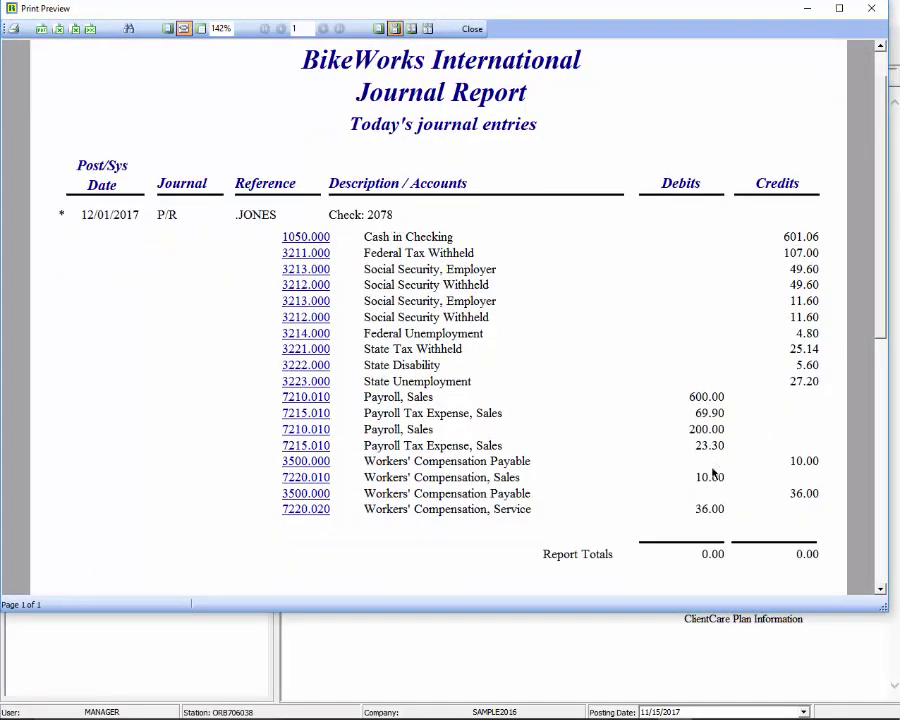
scroll(809, 462, "down", 1)
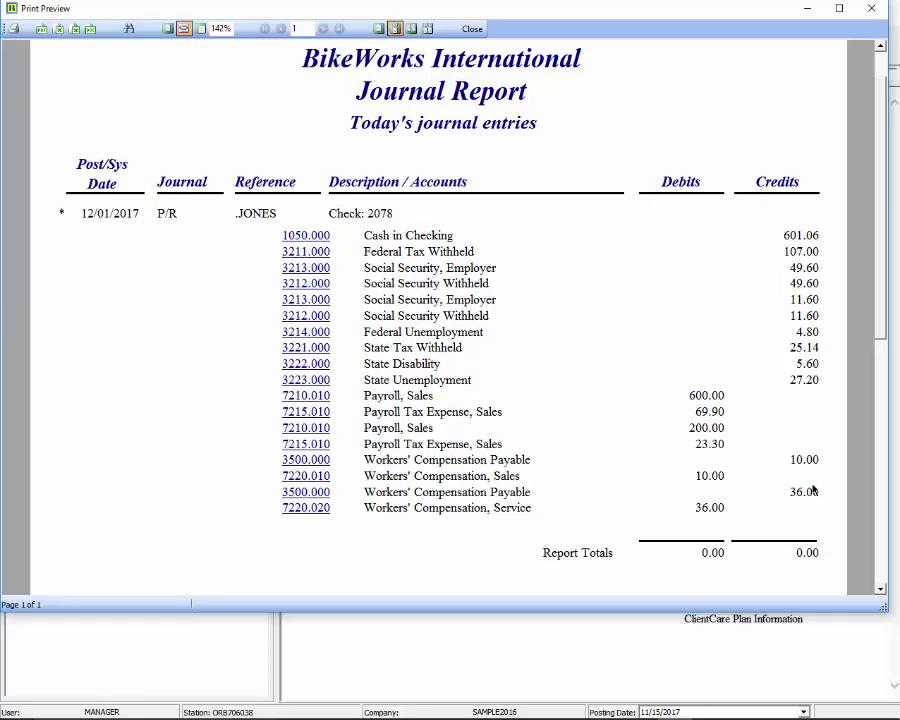
key("Escape")
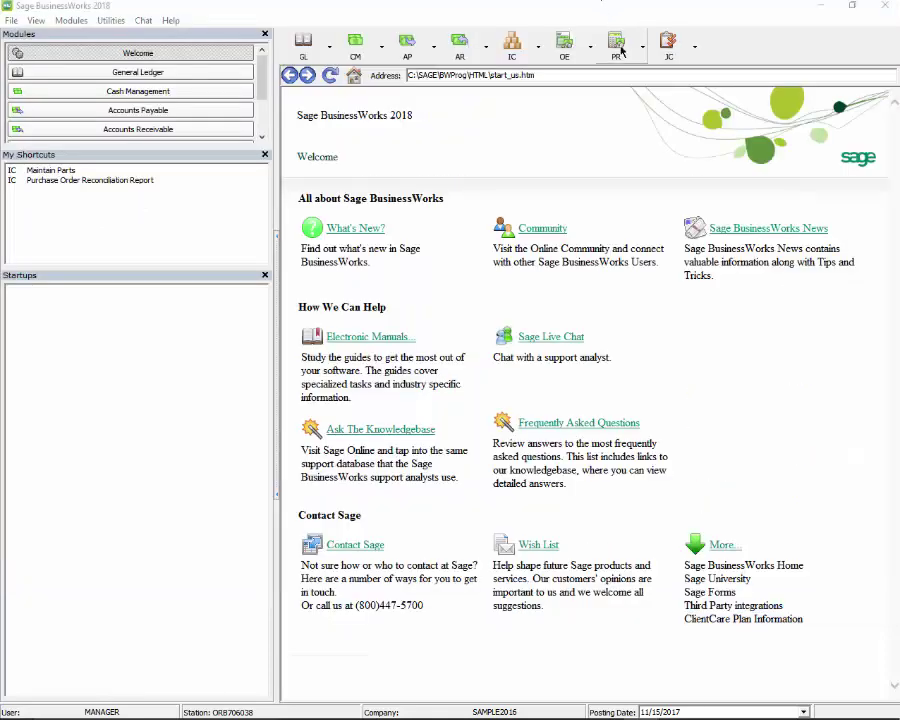
Open the WC-SRVC deduction in Maintain Deductions and review its credit account, debit account and rate.
left_click(618, 45)
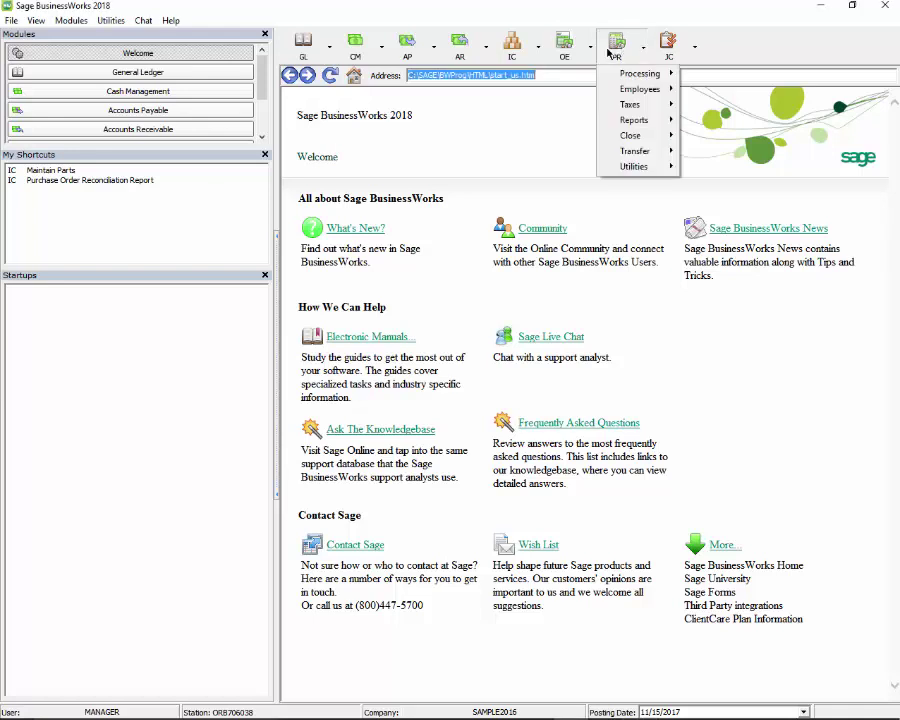
mouse_move(636, 172)
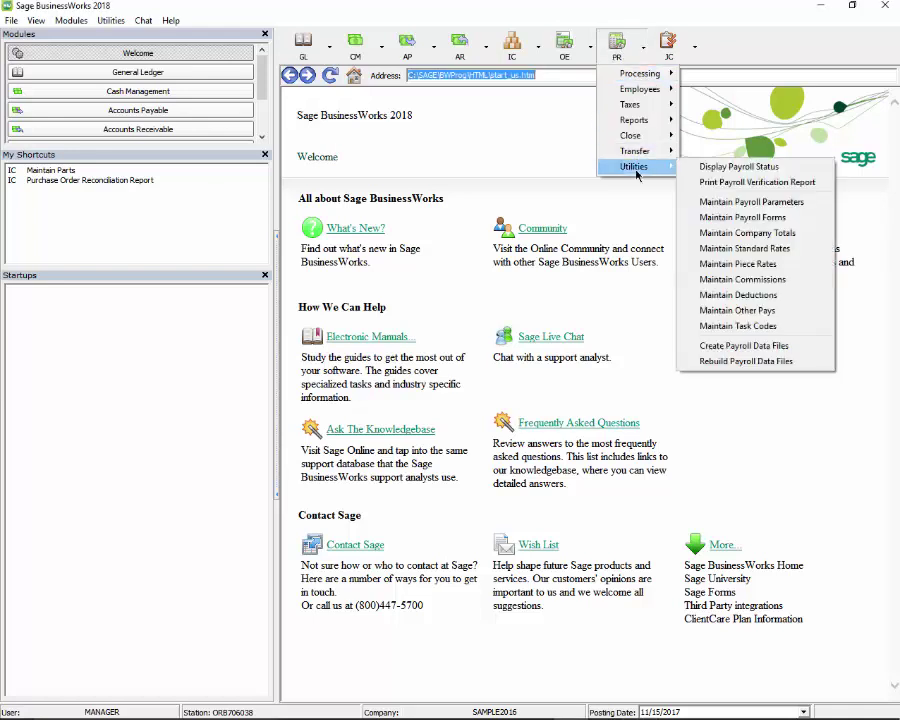
left_click(770, 298)
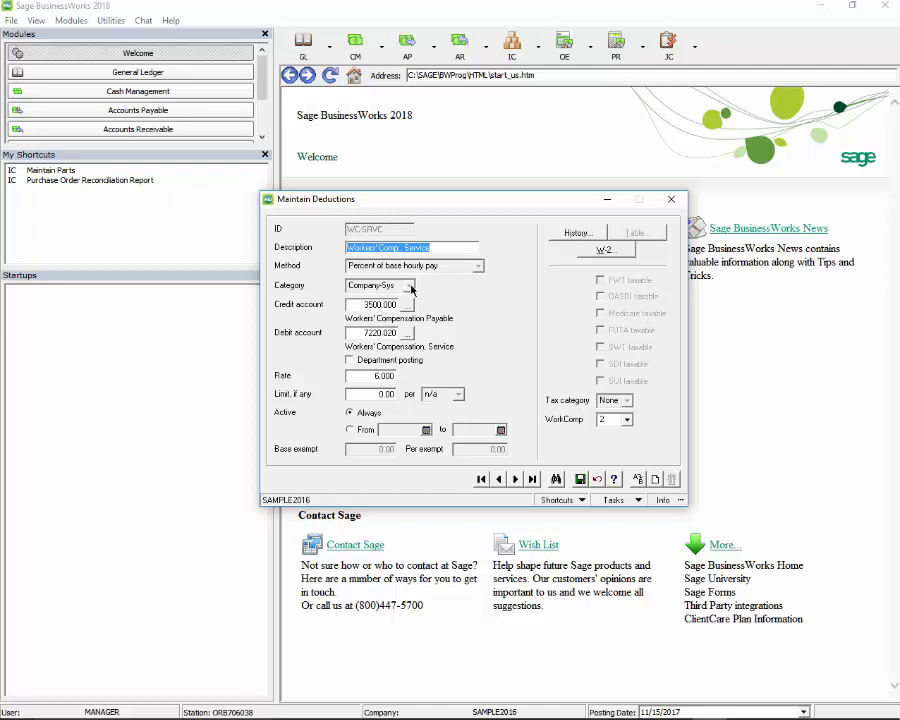
left_click(393, 373)
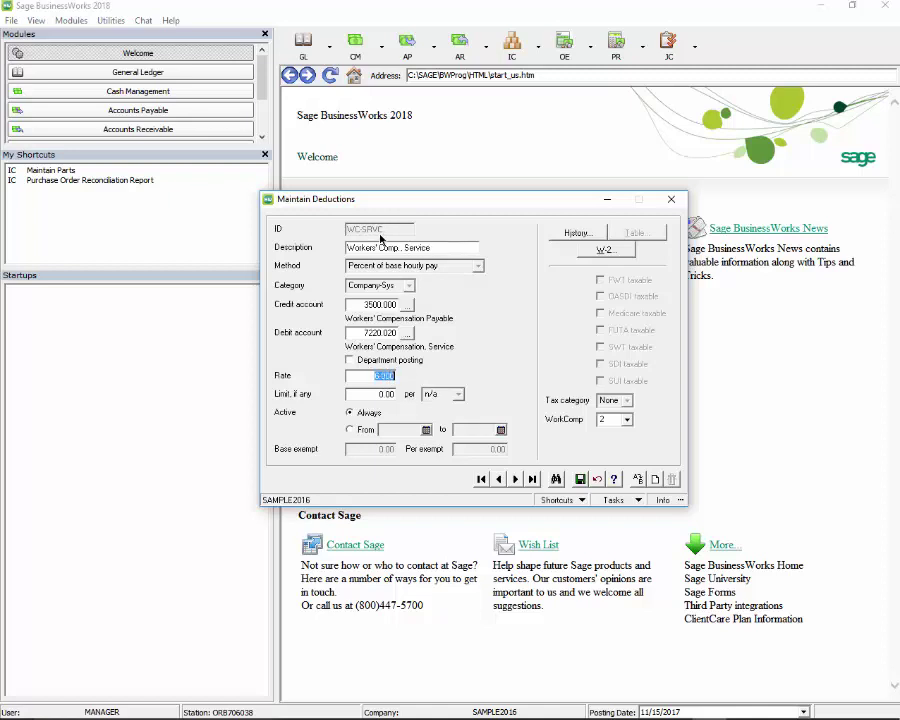
left_click(378, 304)
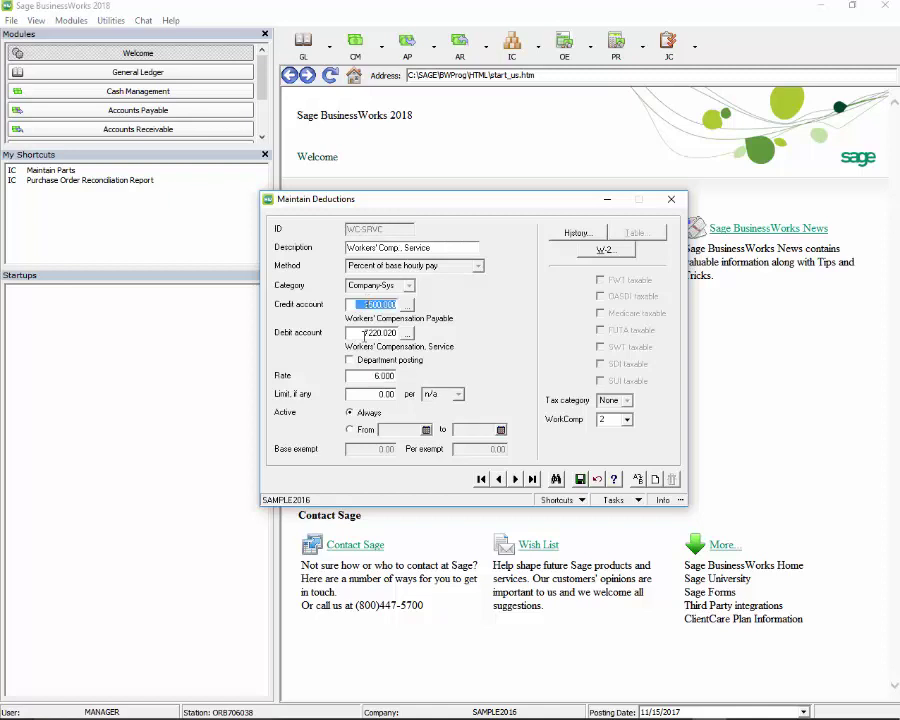
left_click(366, 336)
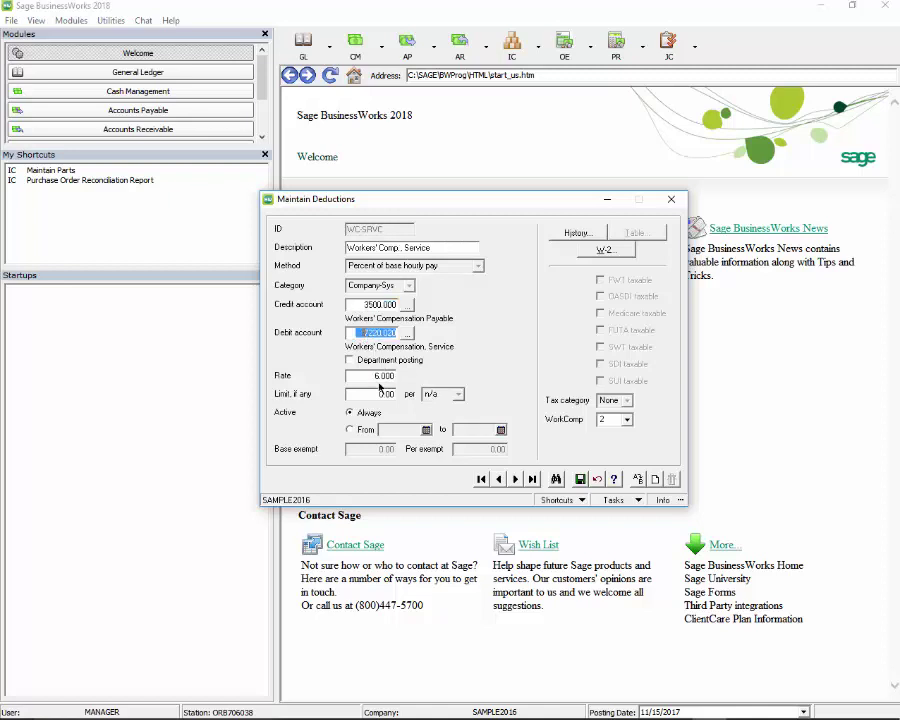
left_click(364, 376)
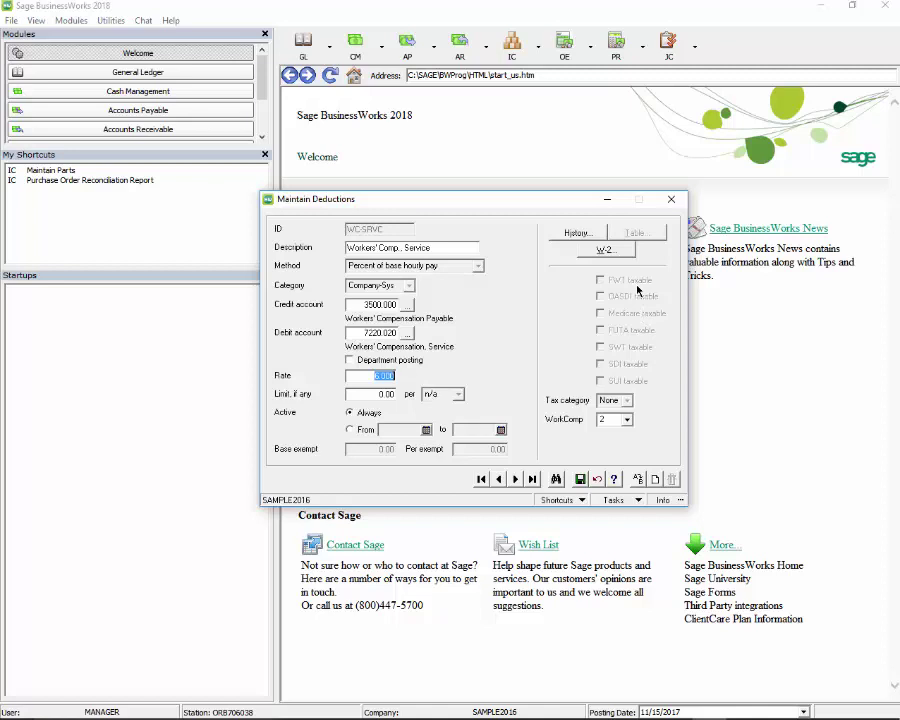
Review the WC-SRVC deduction's WorkComp code and the hour types included in its W-2 settings, then close deduction maintenance.
left_click(627, 420)
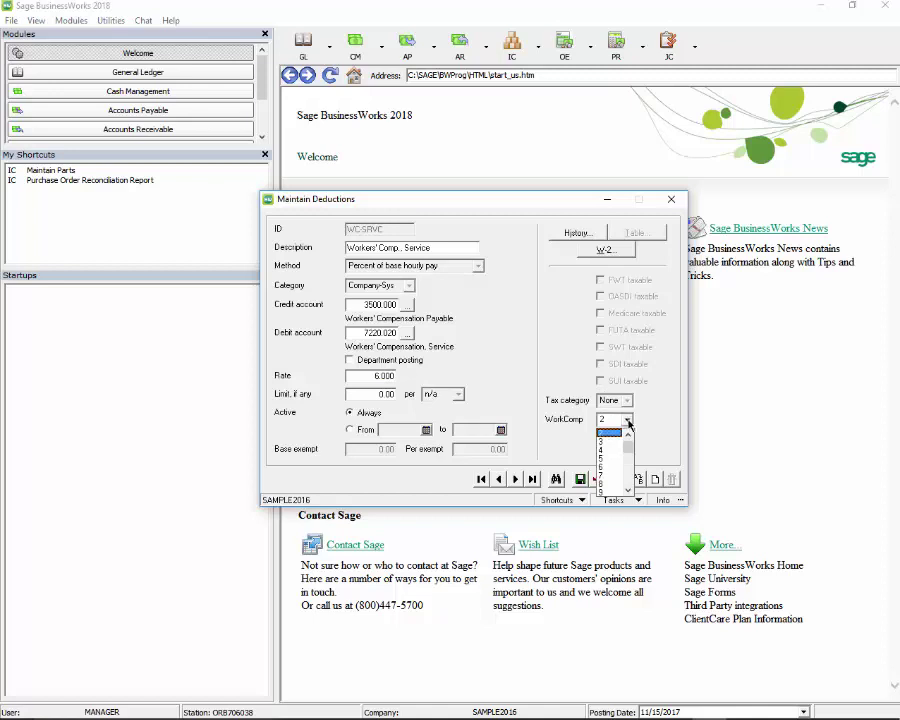
left_click(612, 432)
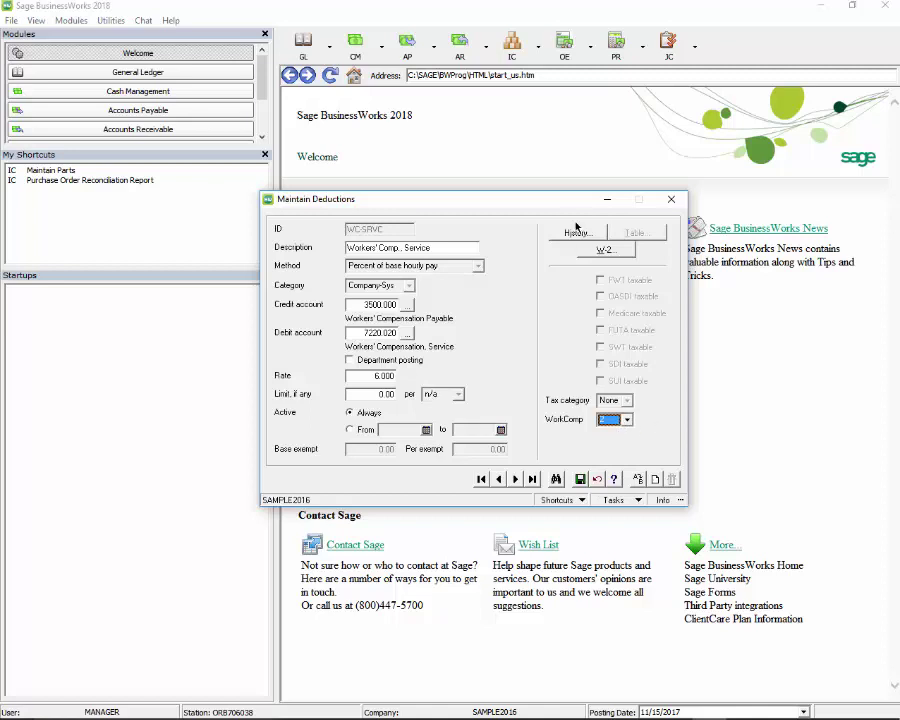
left_click(594, 250)
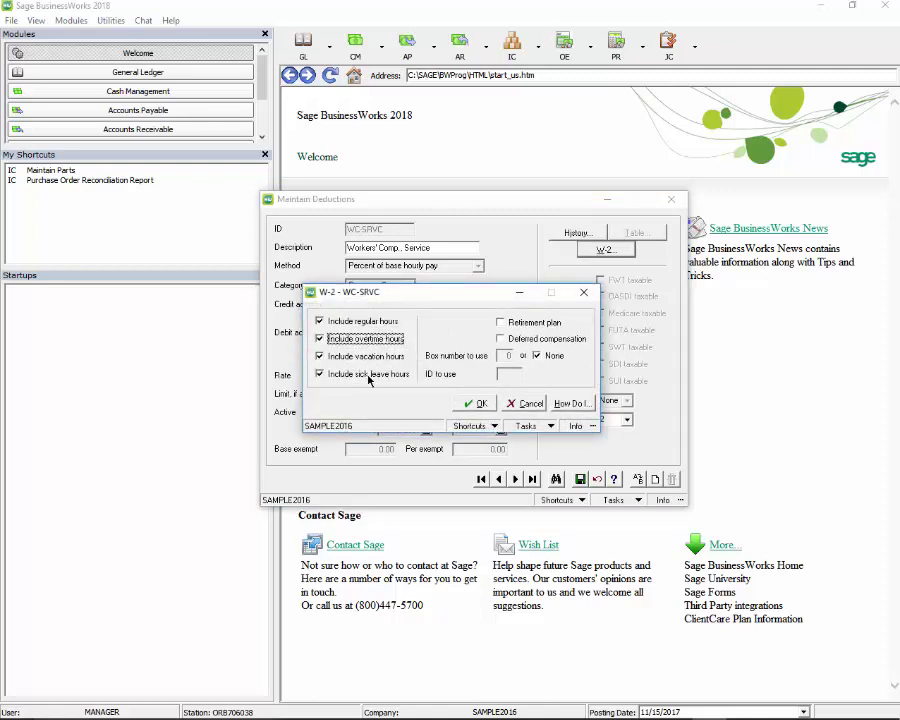
left_click(476, 403)
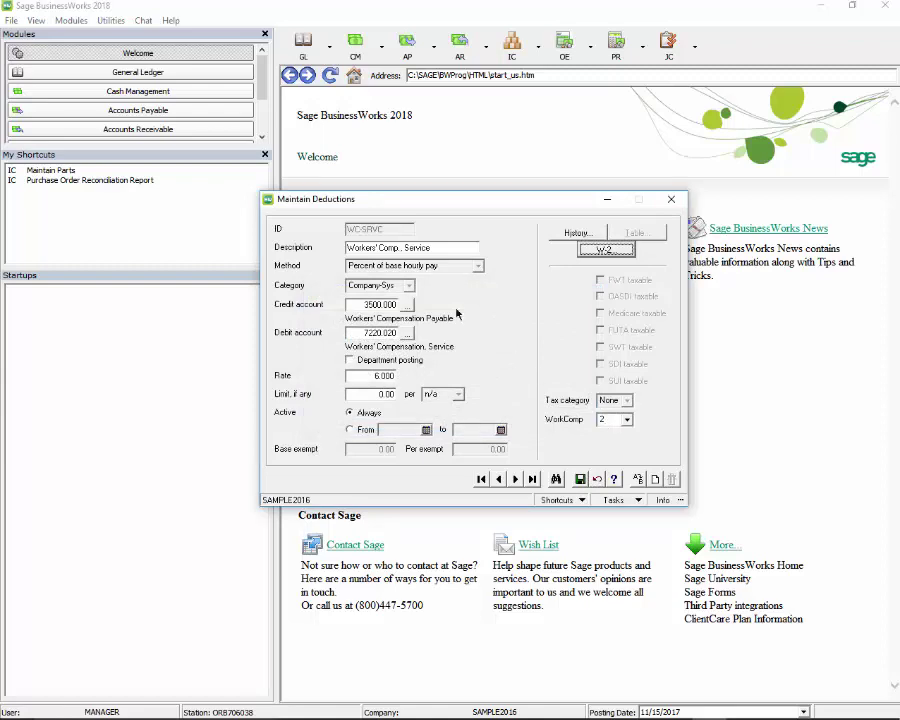
left_click(671, 199)
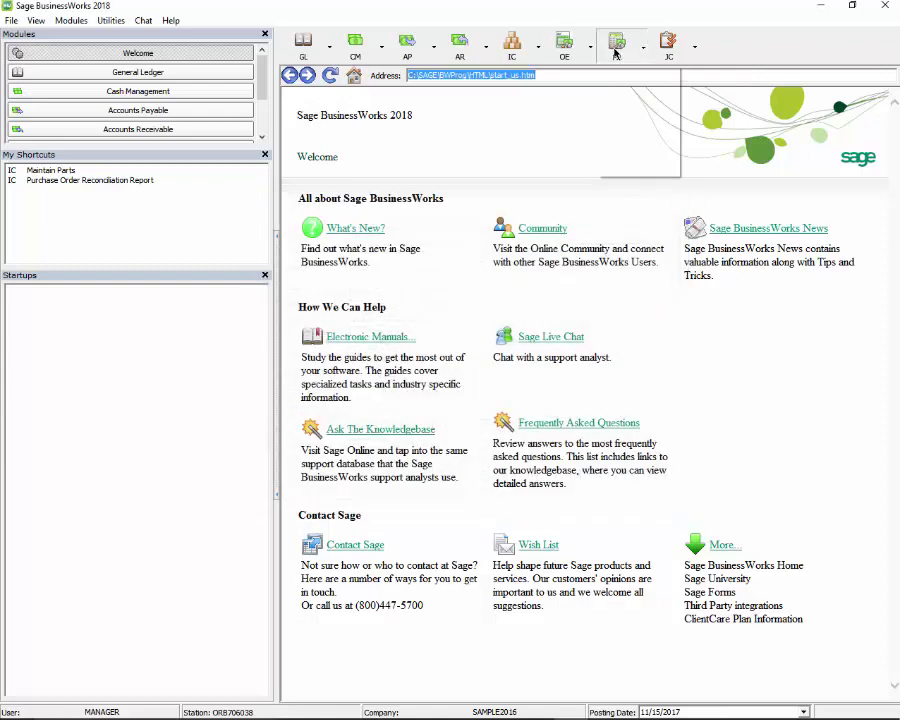
Set the worker's comp. code of the ASSEMBLY task code to 2 in Maintain Task Codes and save it.
left_click(618, 48)
mouse_move(634, 170)
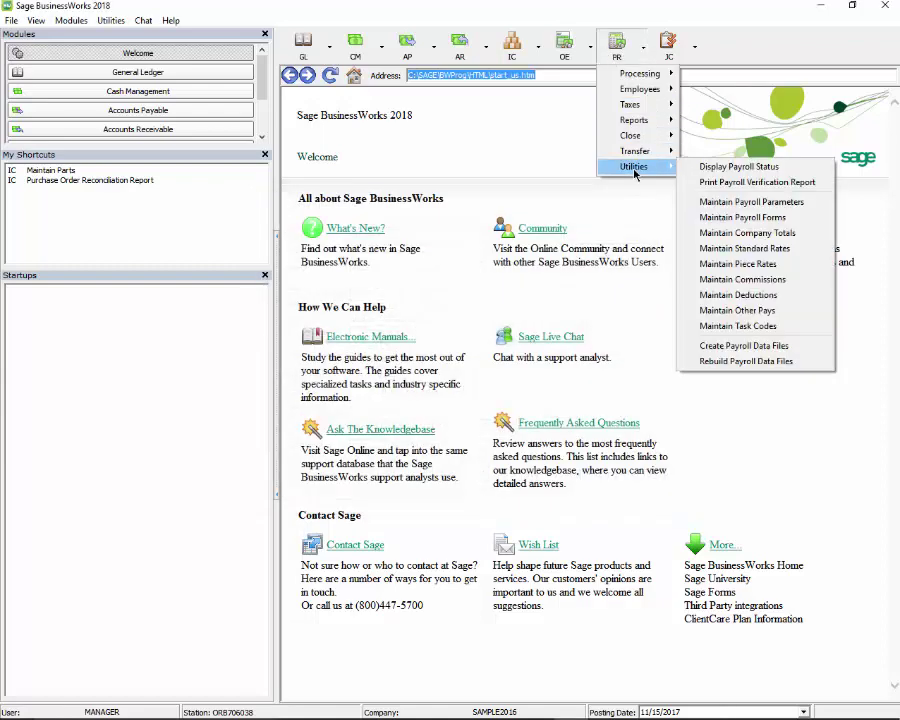
left_click(738, 326)
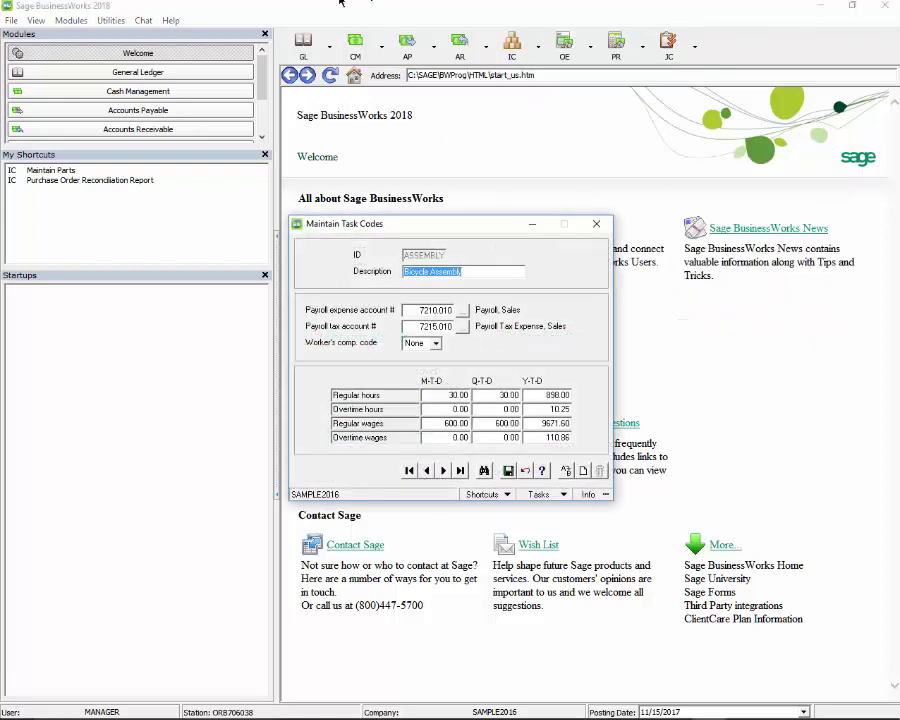
left_click_drag(467, 221, 474, 180)
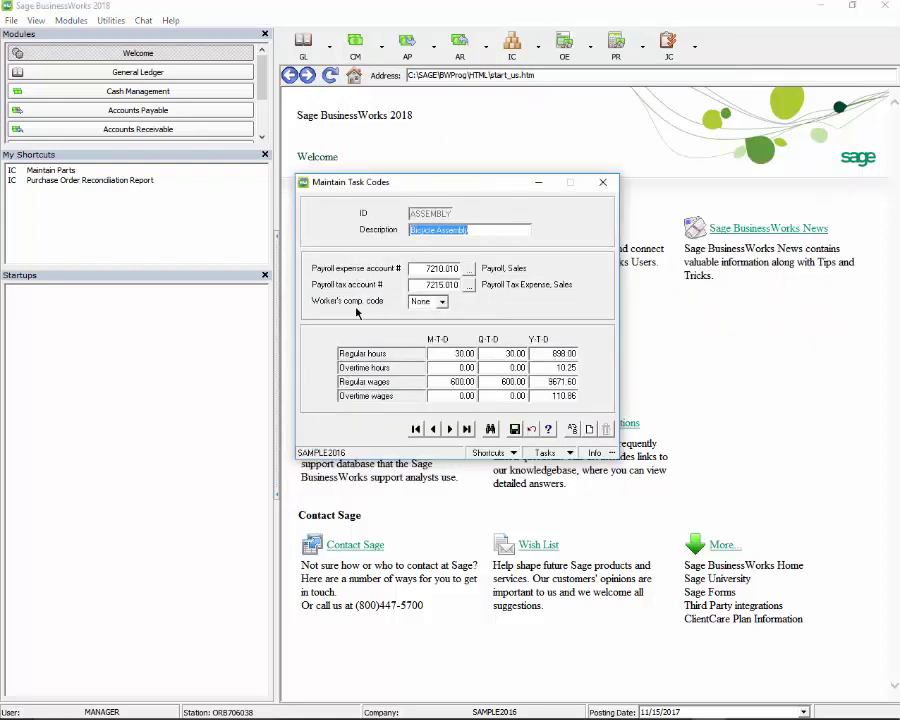
left_click(443, 302)
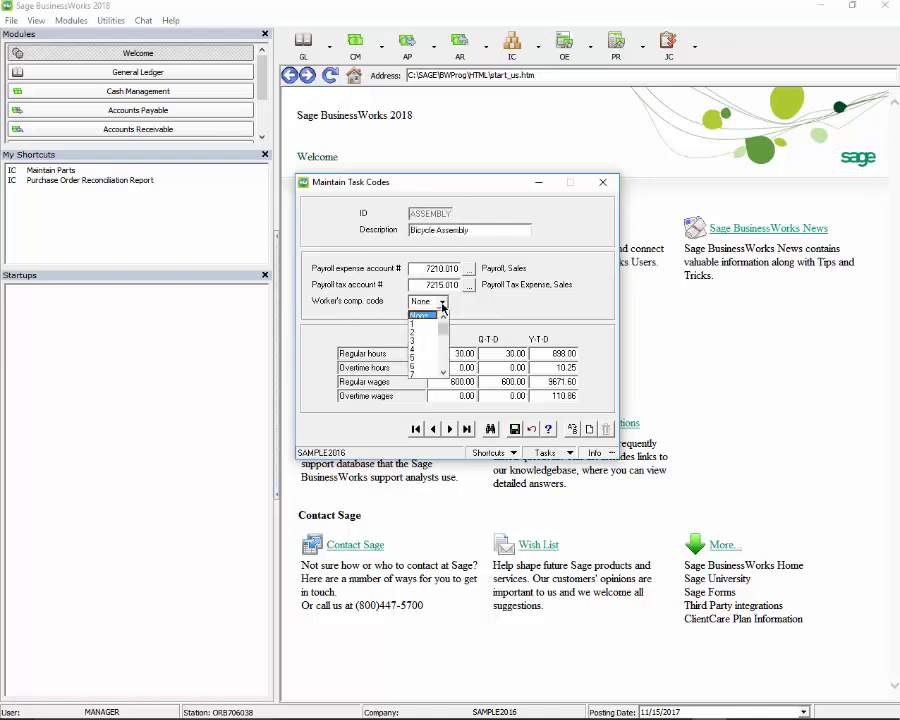
left_click(467, 199)
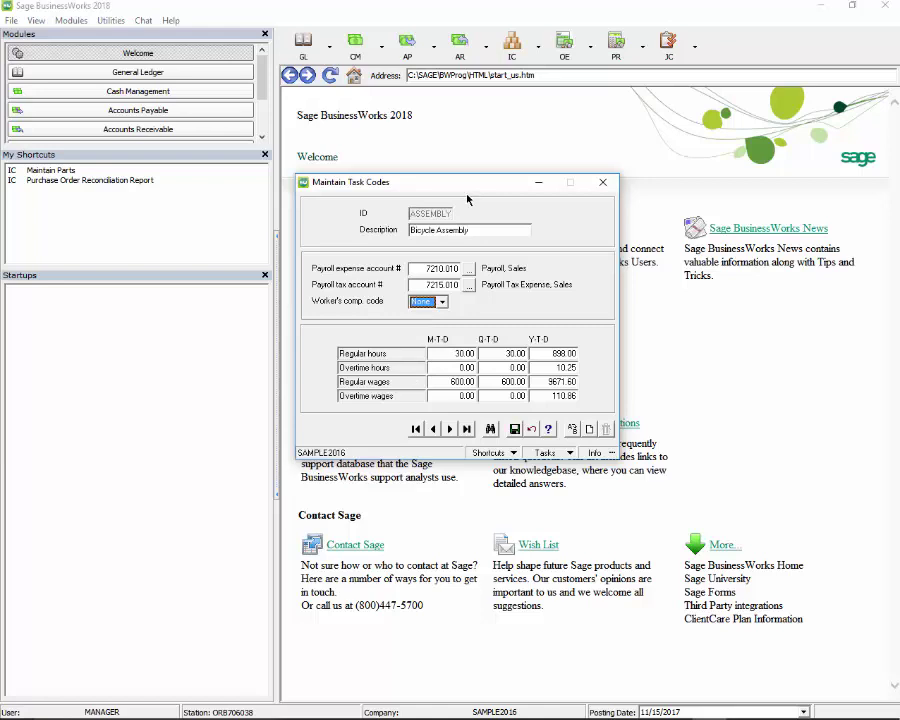
left_click(443, 303)
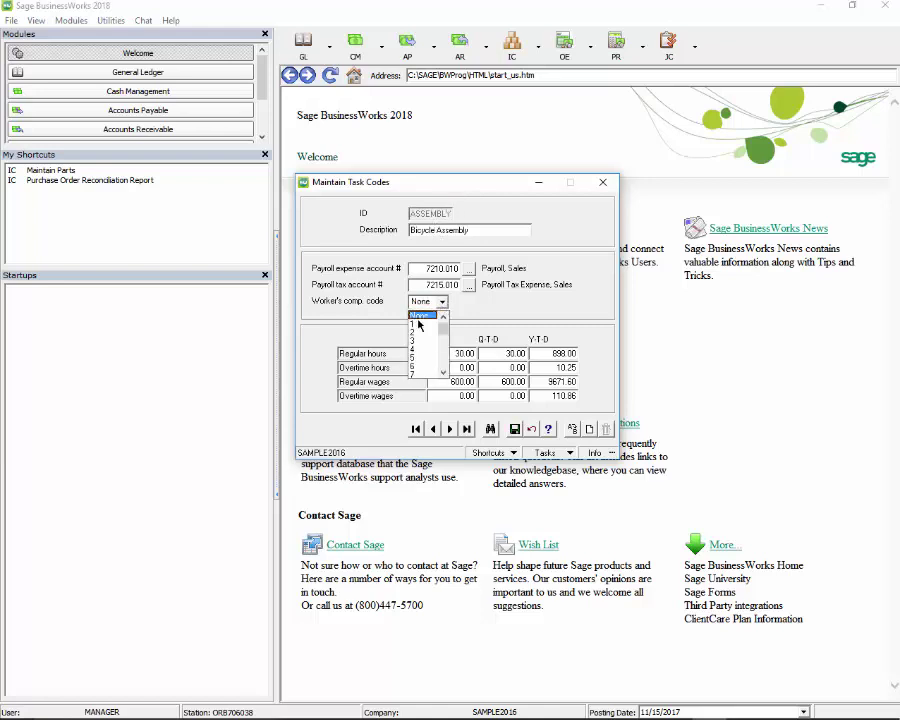
left_click(418, 332)
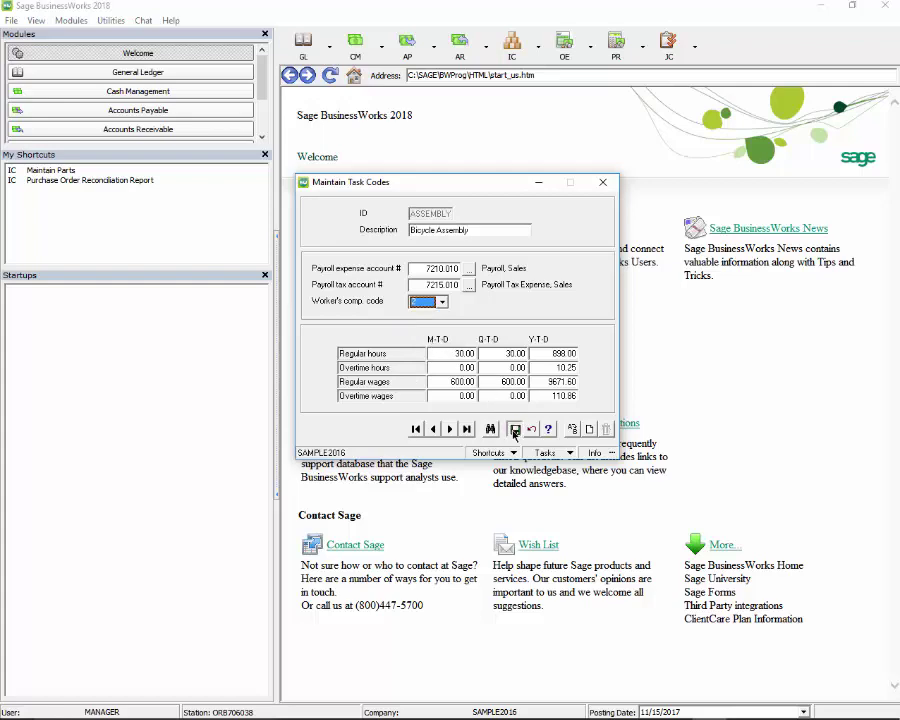
left_click(514, 428)
Find the SALES task code, set its worker's comp. code to 1, save it and close task code maintenance.
left_click(491, 430)
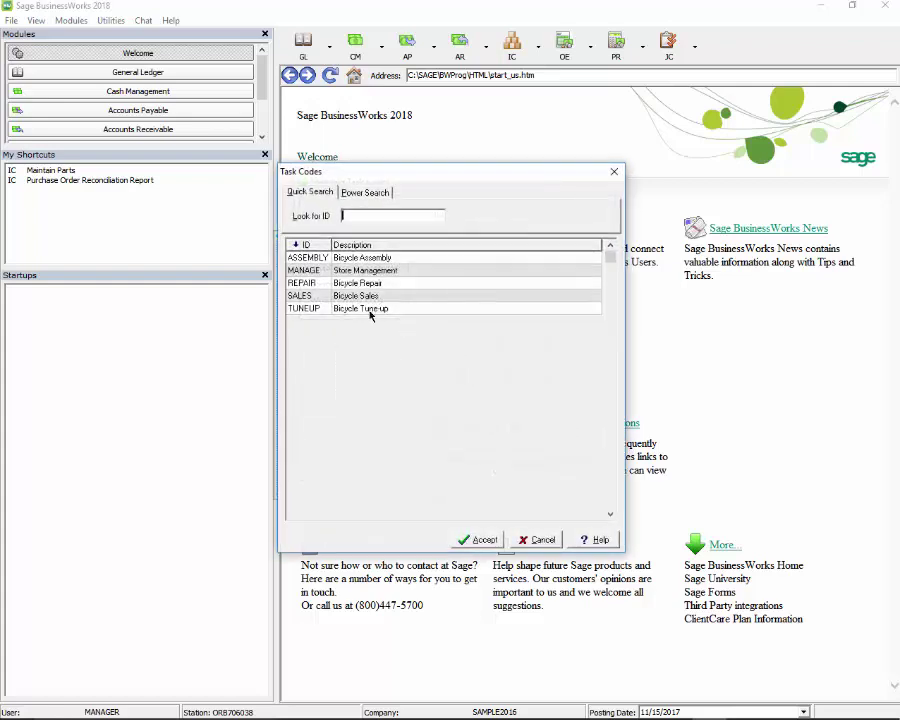
left_click(347, 295)
left_click(483, 539)
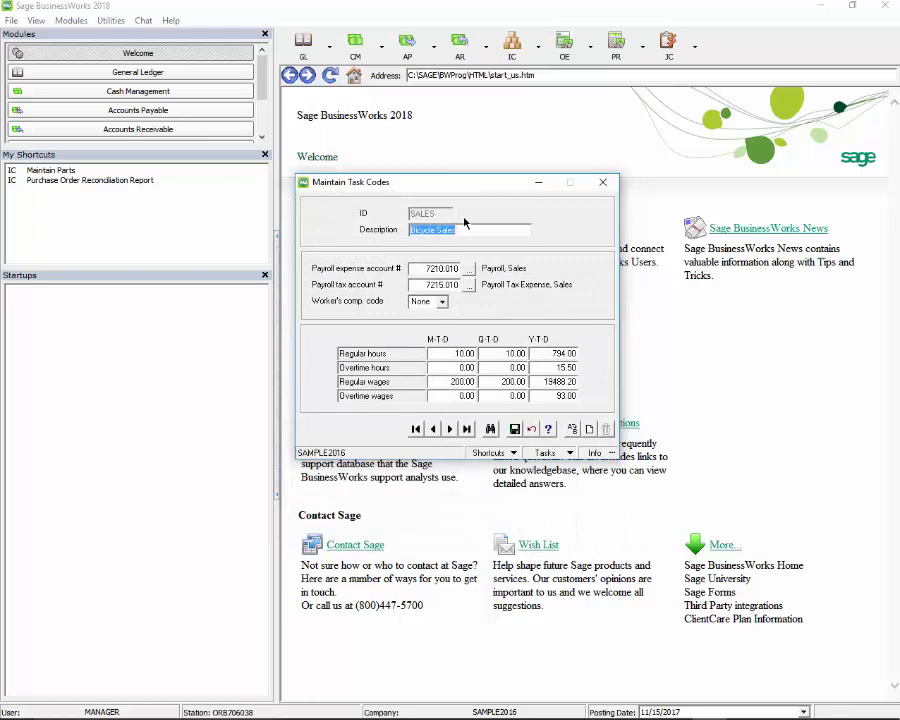
left_click(428, 301)
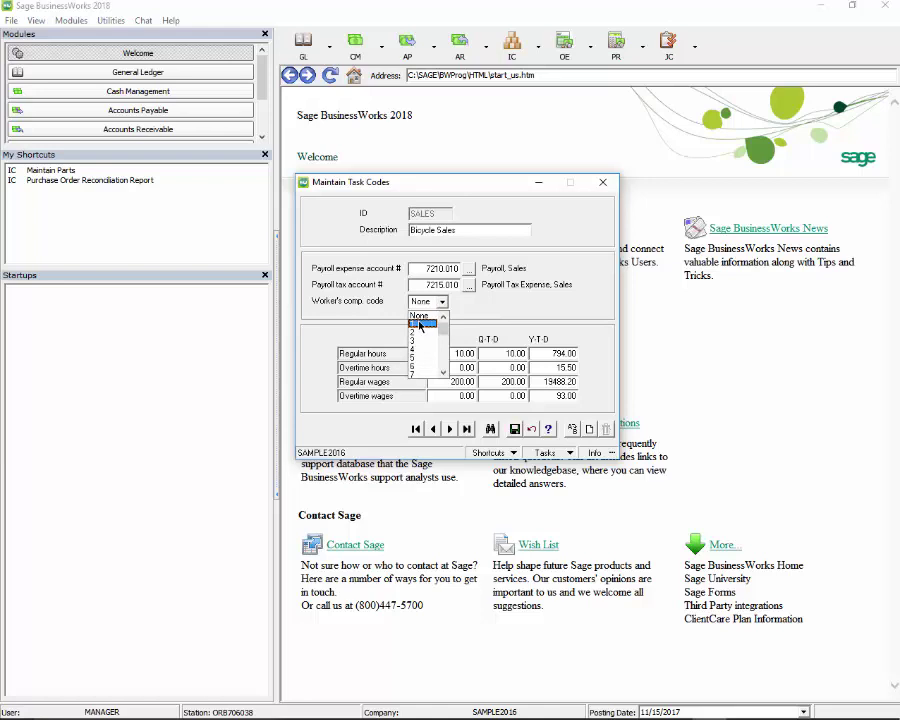
left_click(420, 324)
left_click(516, 429)
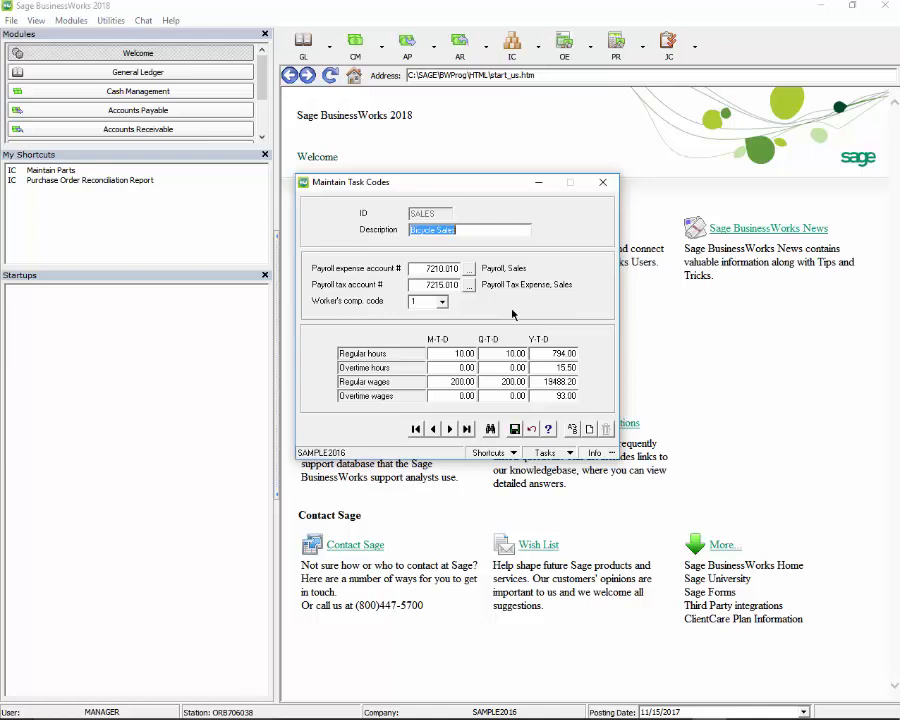
left_click(603, 182)
Open Maintain Employees and review the task code and WorkComp code in the employee's payment information.
left_click(620, 45)
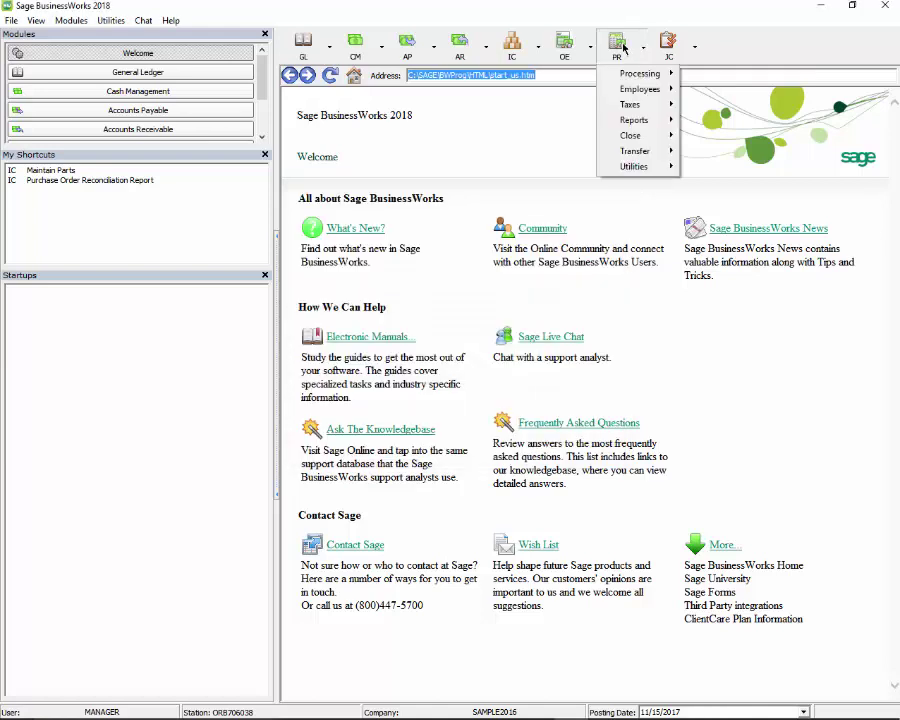
mouse_move(640, 89)
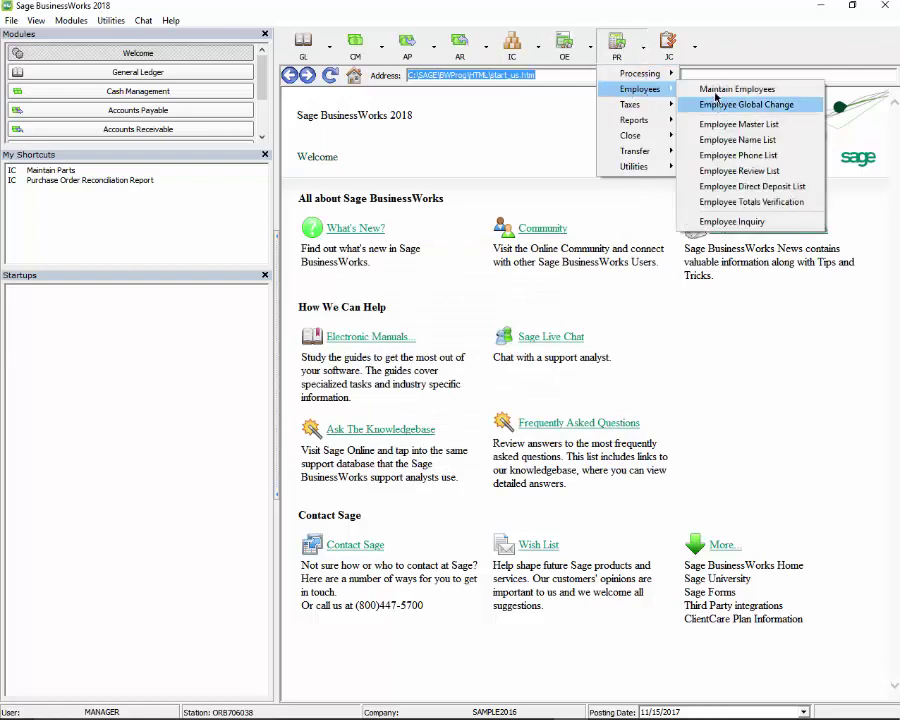
left_click(695, 89)
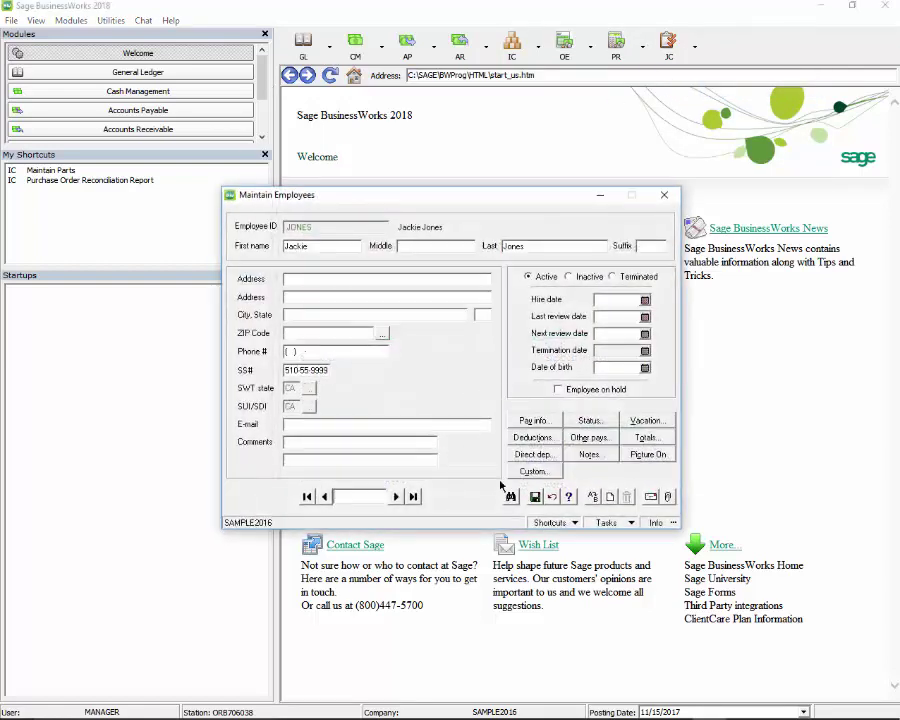
left_click(533, 420)
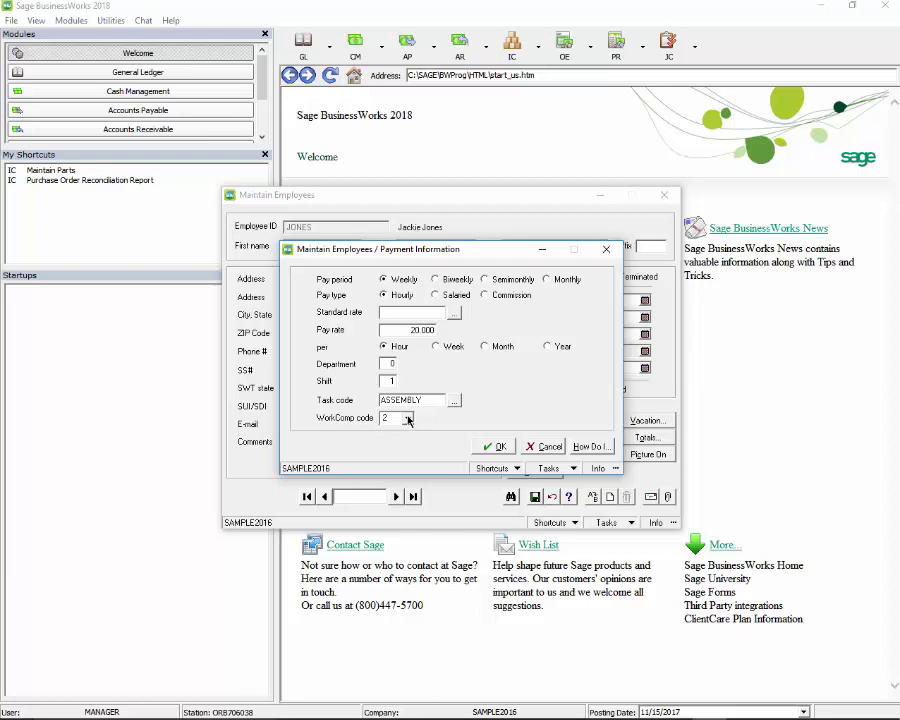
left_click(495, 446)
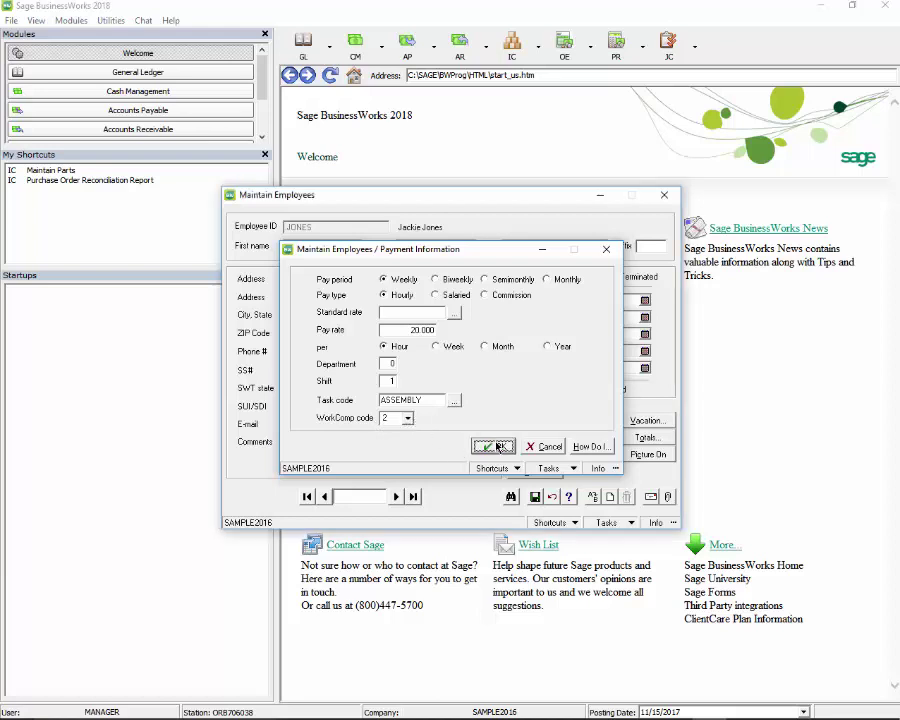
Review the WC-SALES and WC-SRVC entries in the employee's deductions, then close employee maintenance.
left_click(540, 440)
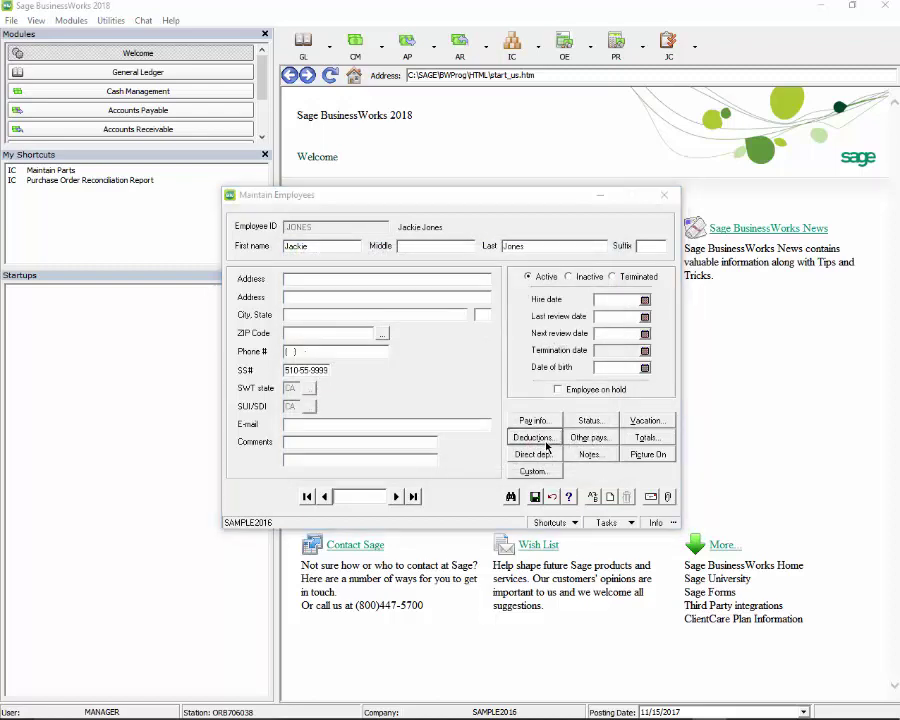
left_click(364, 353)
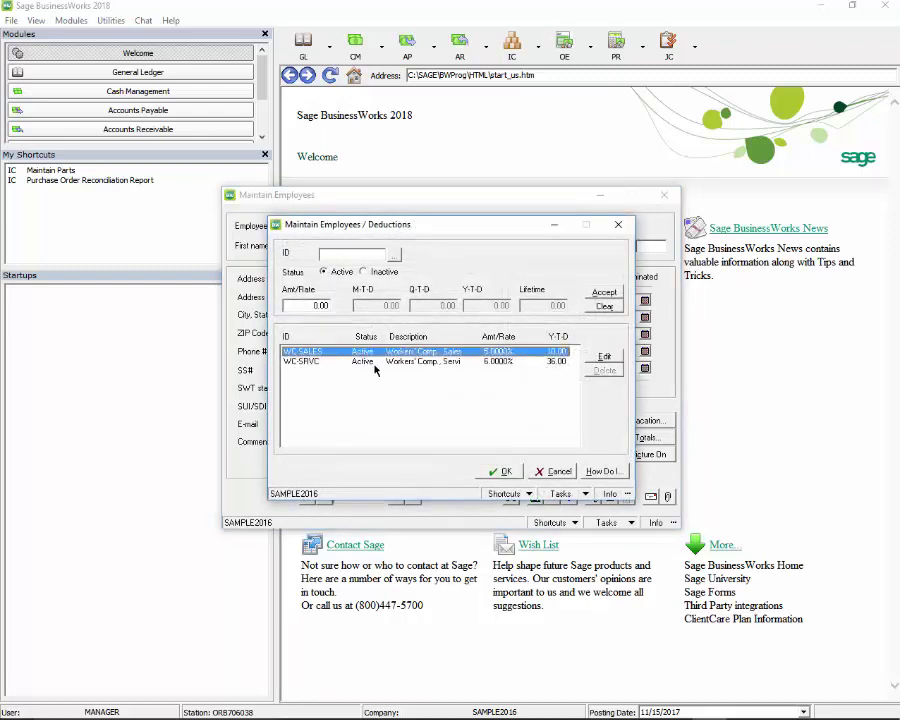
left_click(376, 362)
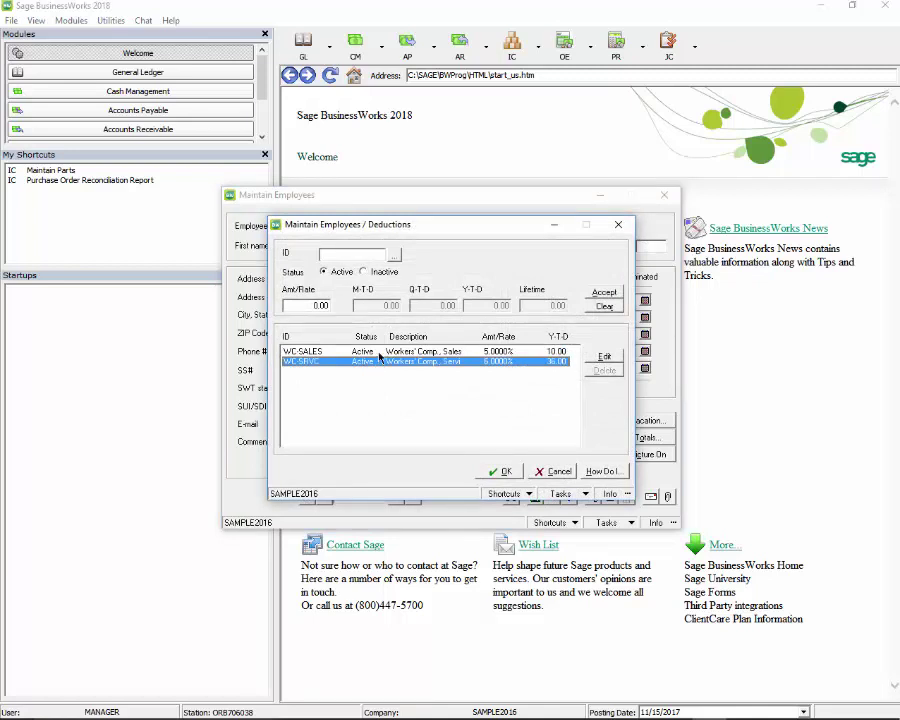
left_click(380, 354)
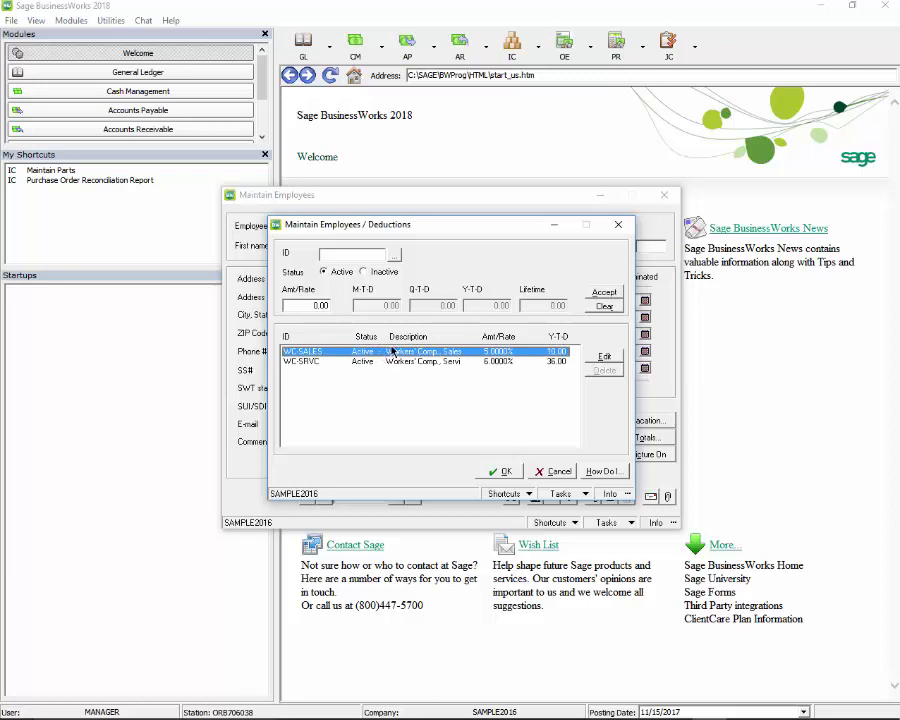
left_click(396, 362)
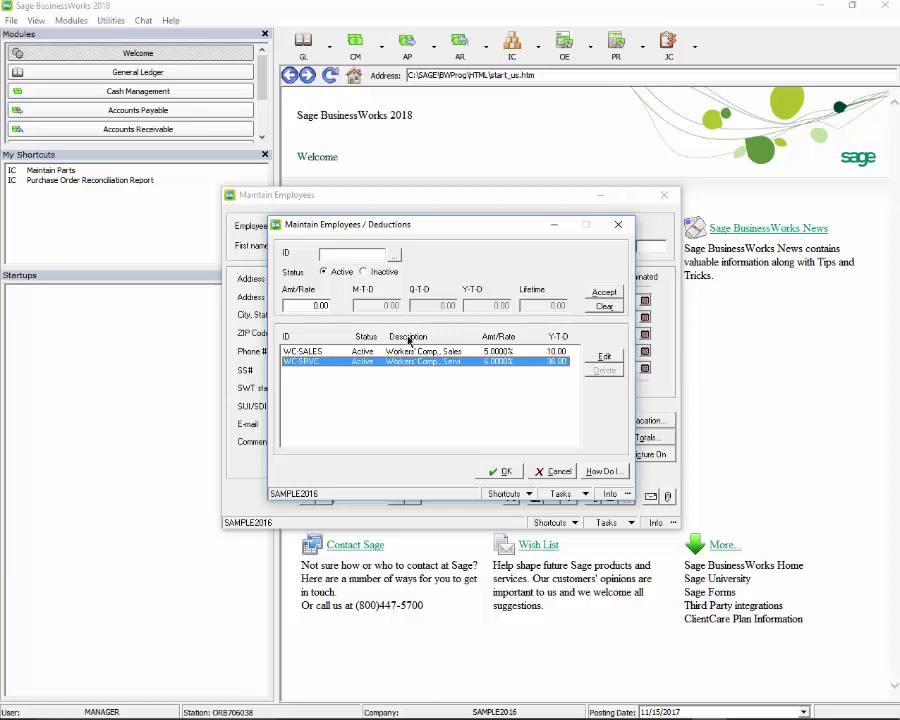
left_click(410, 351)
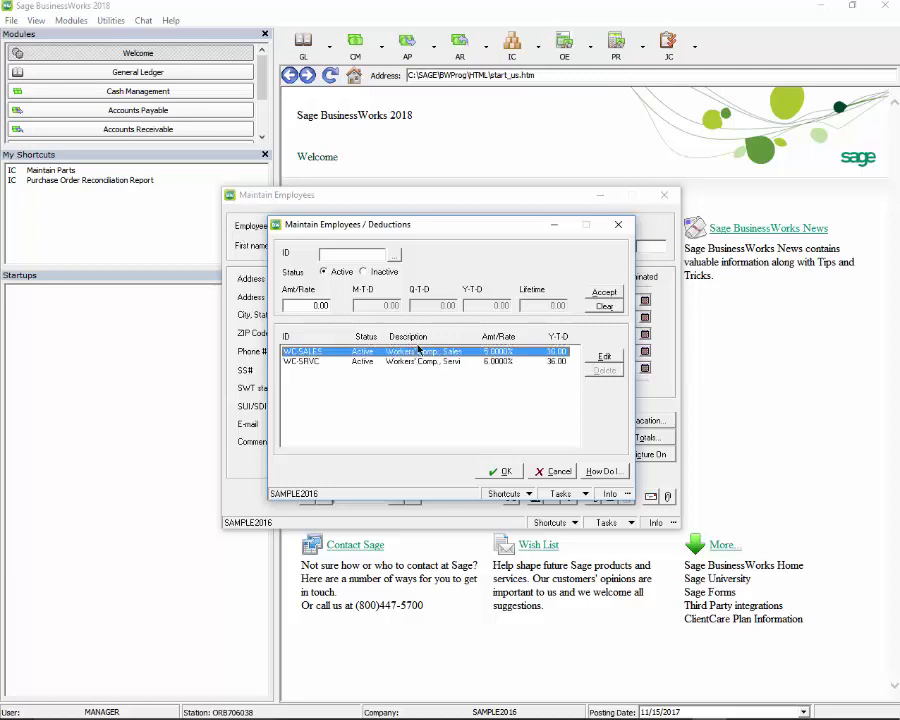
left_click(503, 476)
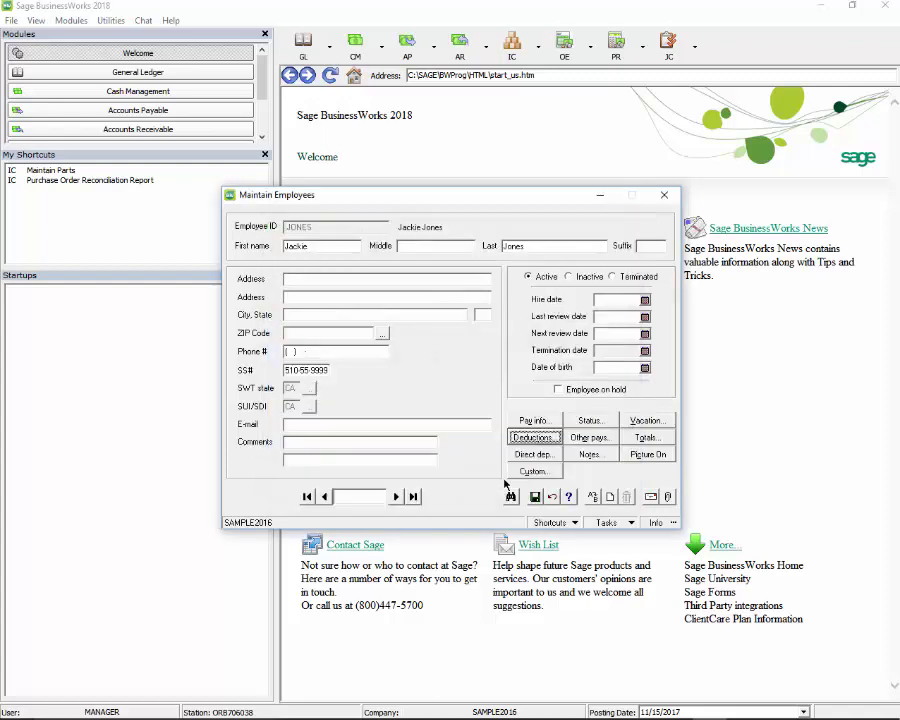
left_click(512, 488)
Start a time card for the first listed employee and add 30 regular hours with task code ASSEMBLY and WorkComp code 2.
left_click(616, 45)
mouse_move(640, 74)
left_click(711, 80)
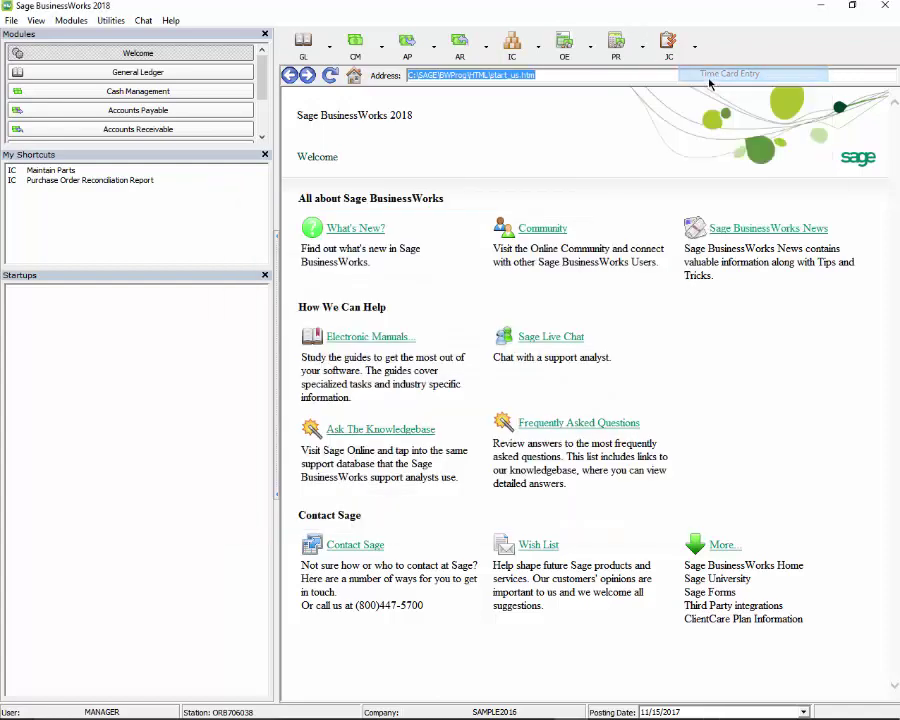
left_click(437, 235)
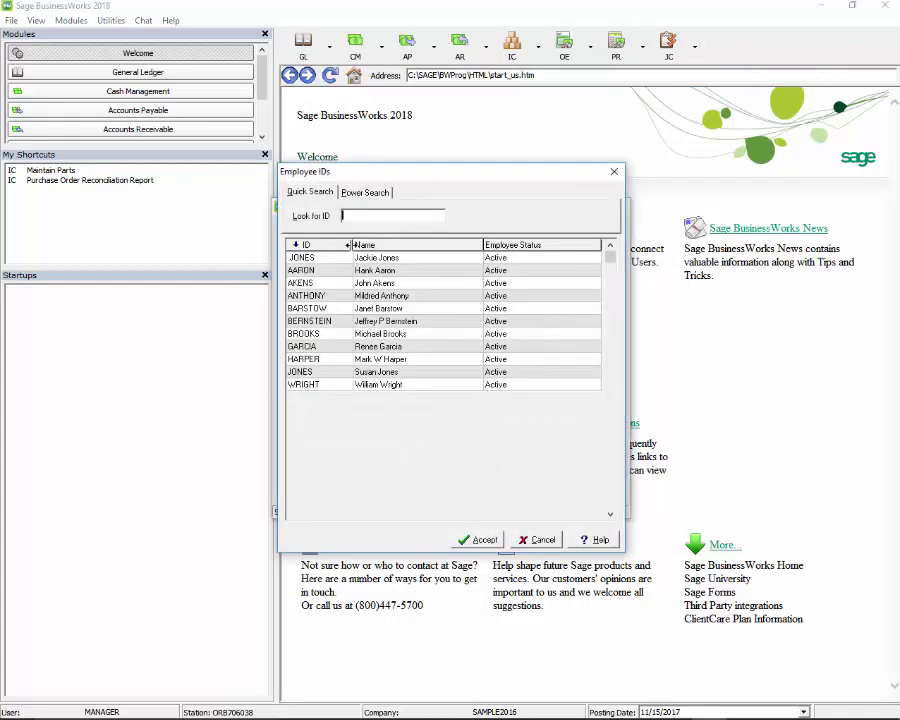
double_click(350, 257)
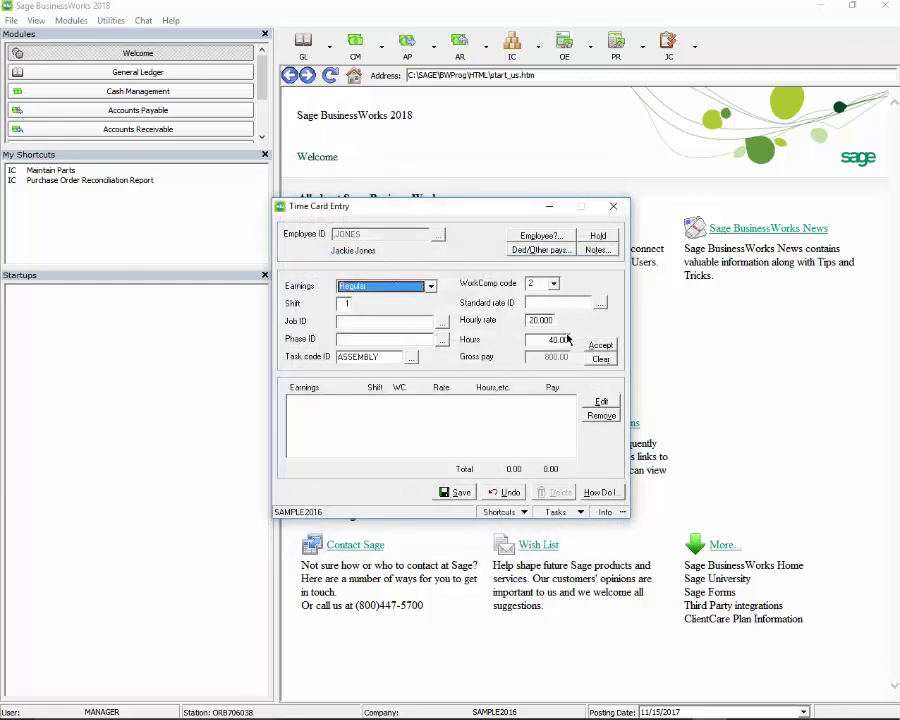
left_click(381, 358)
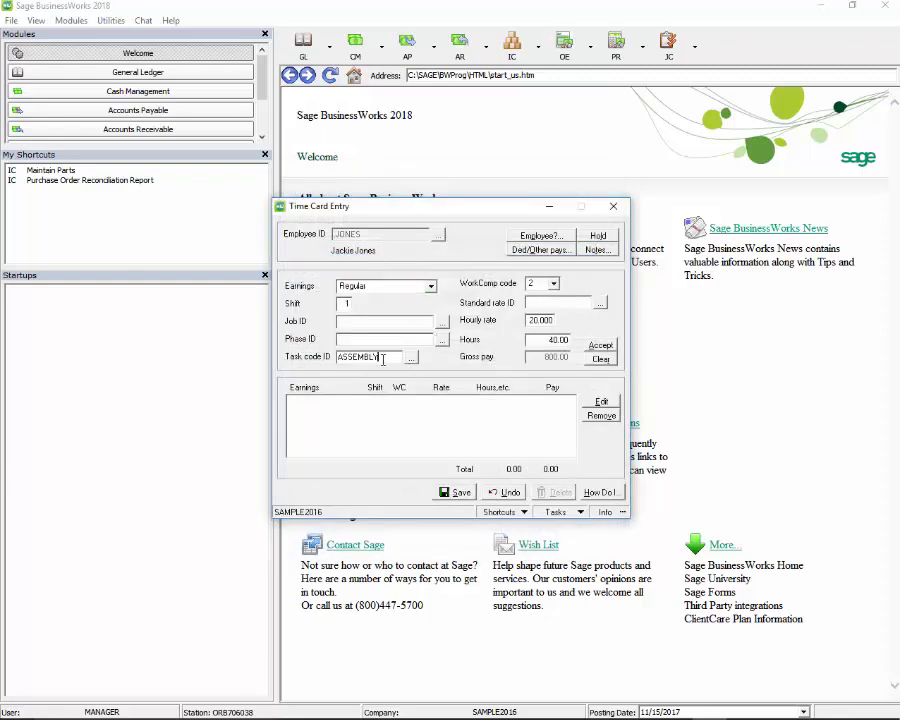
left_click_drag(384, 359, 353, 359)
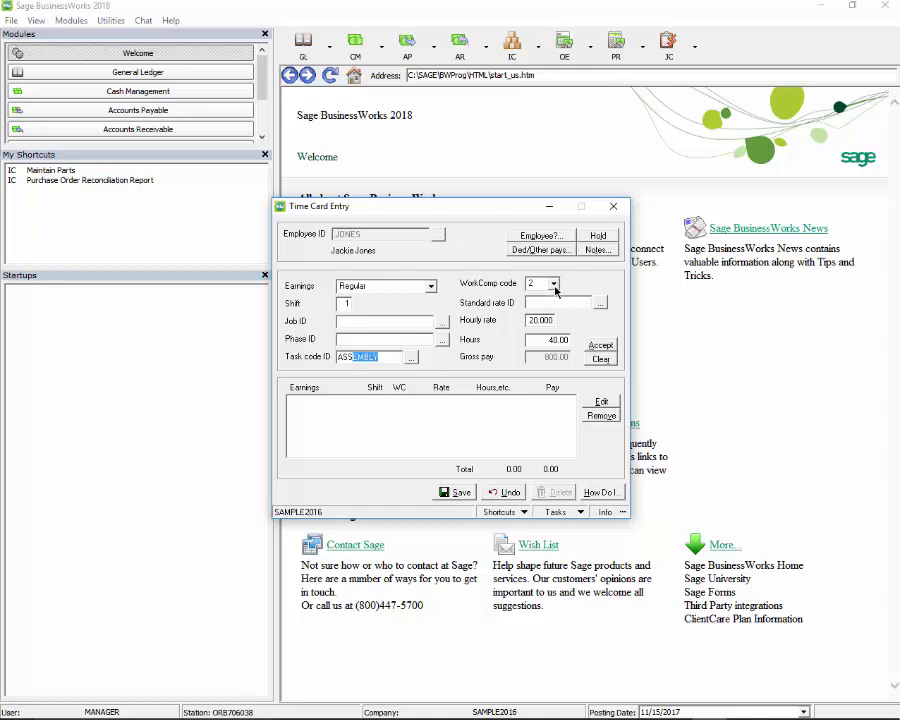
key("alt+a")
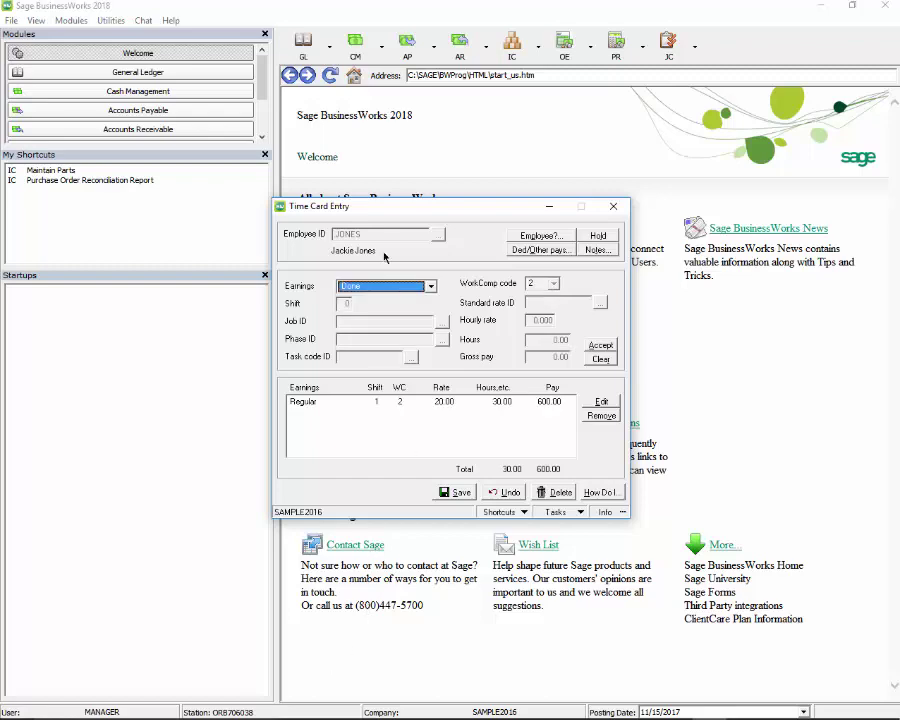
Add a second regular earnings line of 10 hours with task code SALES and WorkComp code 1, then close the time card.
left_click(430, 287)
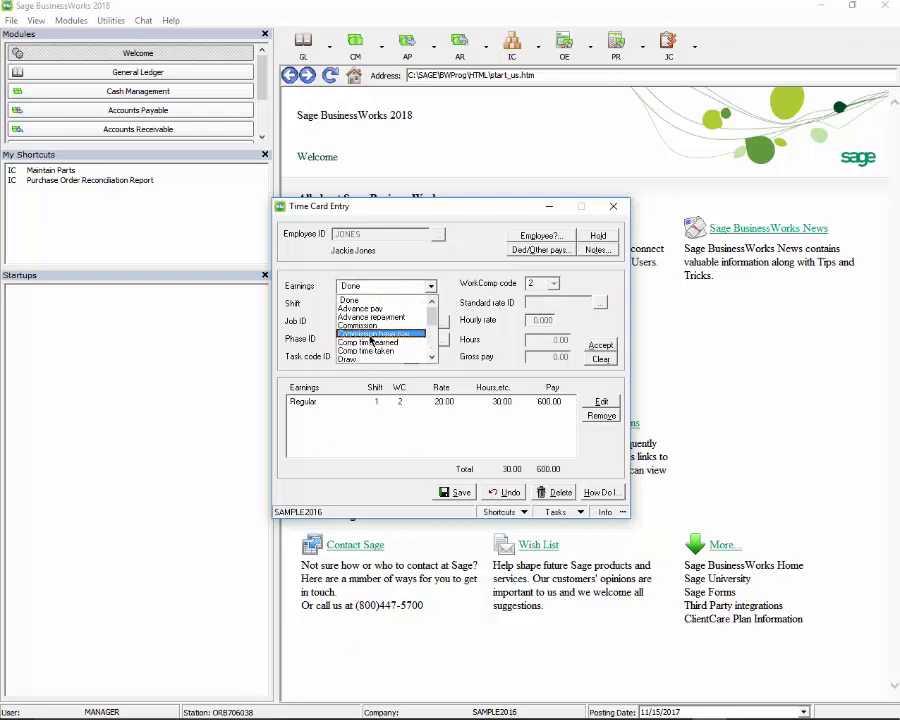
scroll(370, 340, "down", 5)
left_click(395, 359)
left_click(411, 358)
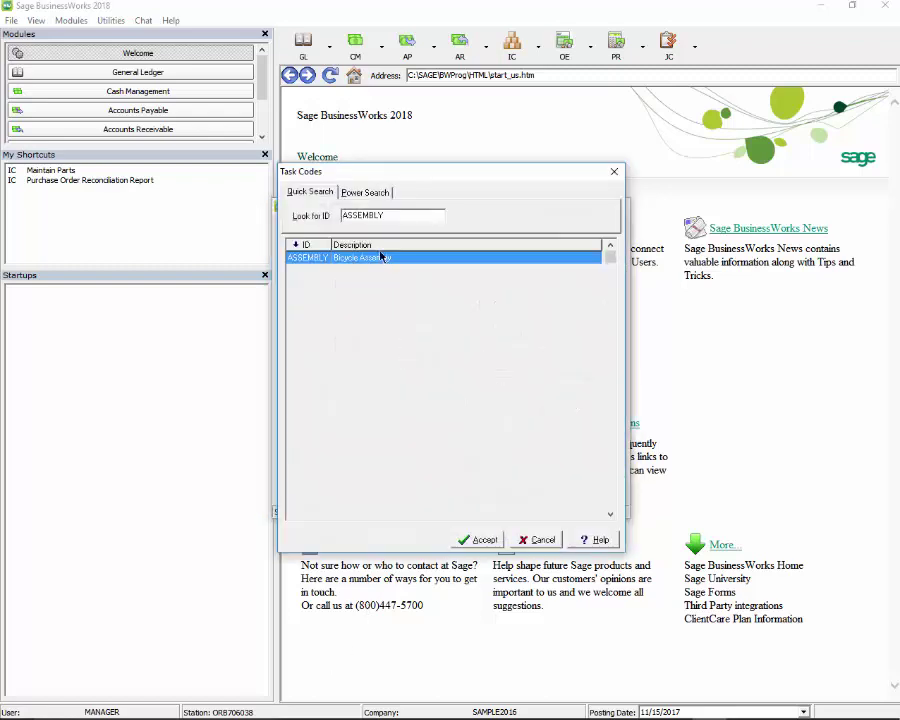
left_click(365, 193)
left_click(302, 193)
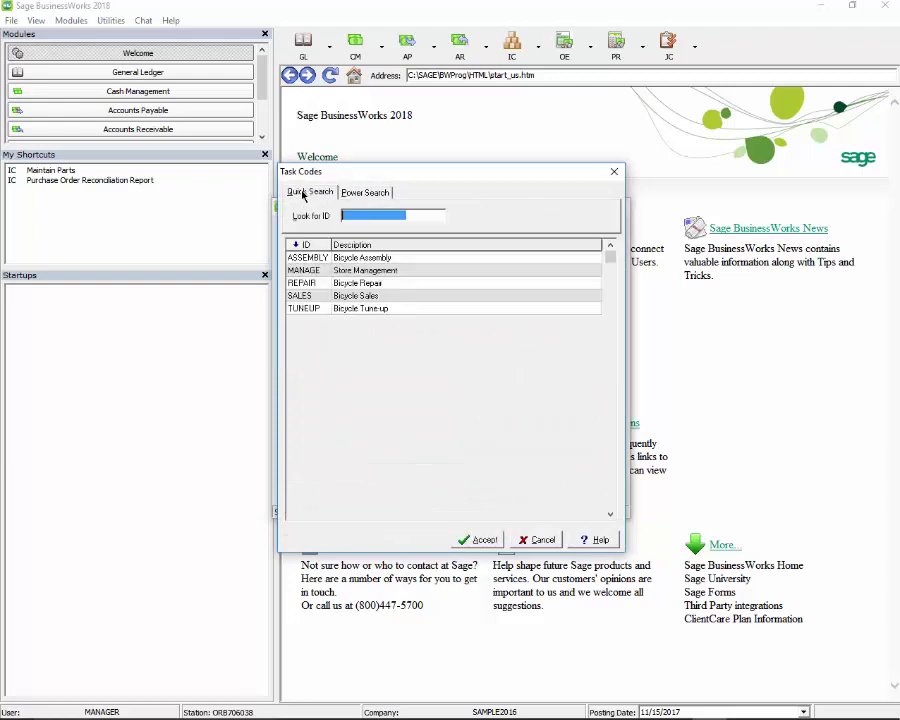
double_click(370, 296)
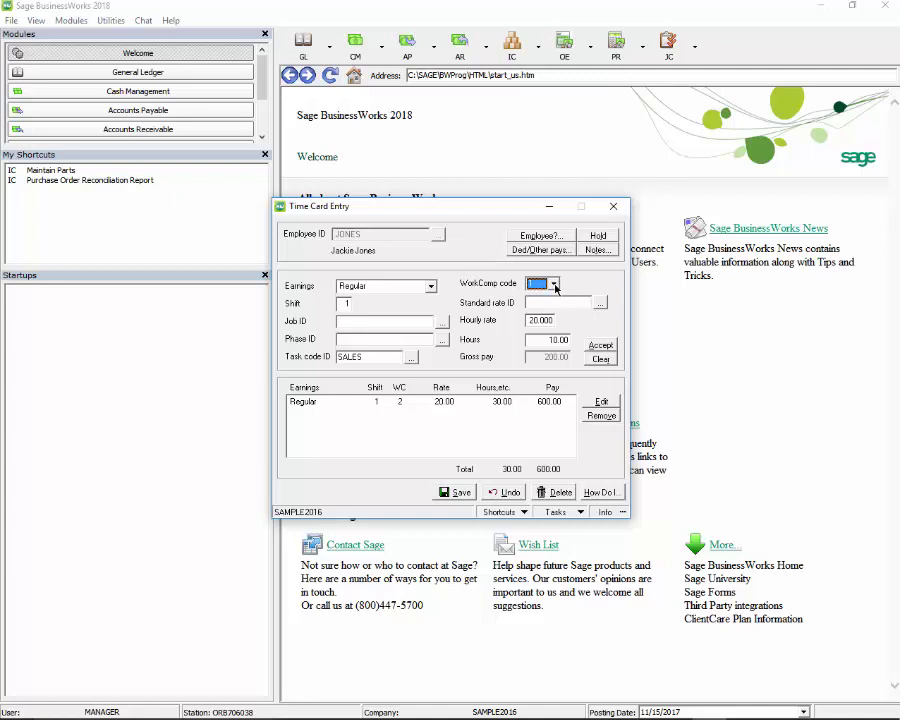
type("1")
left_click(595, 347)
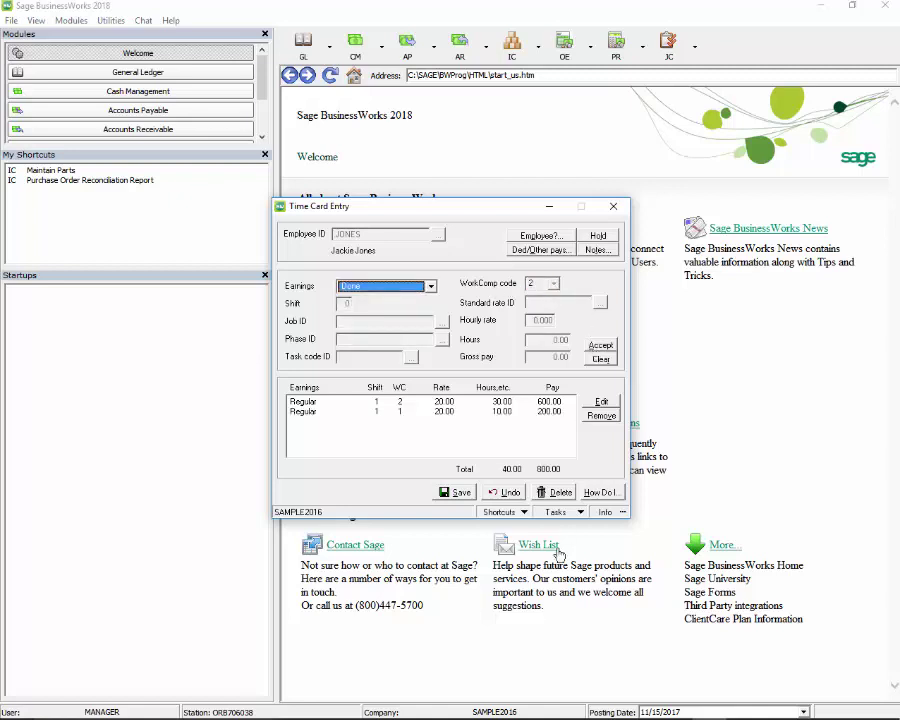
left_click(613, 206)
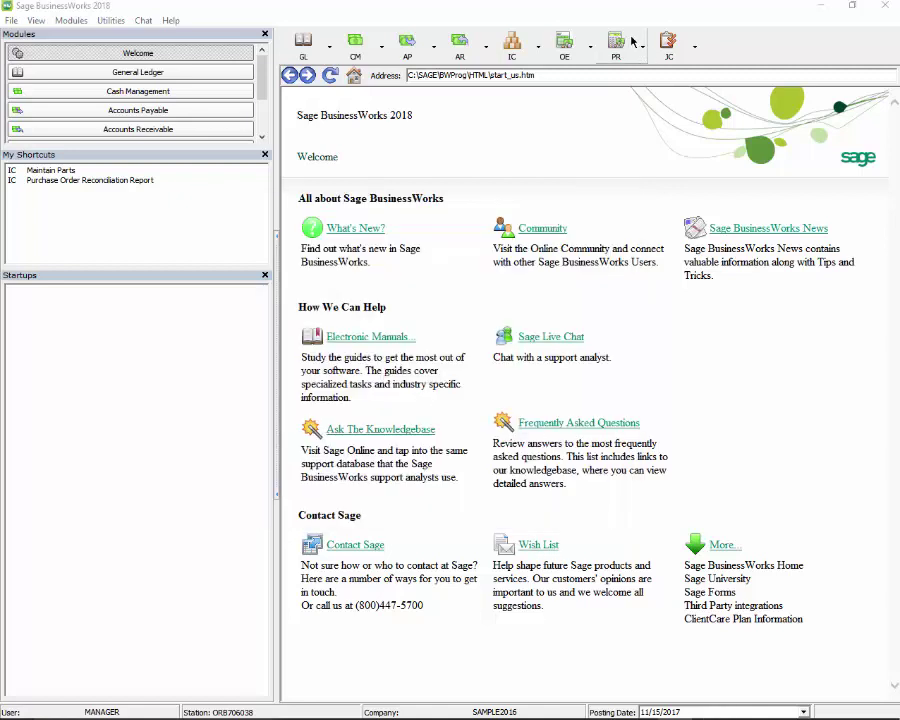
Open the payroll deduction Period Activity report and choose the Deduction Activity - Detail by Employee ID version.
left_click(630, 41)
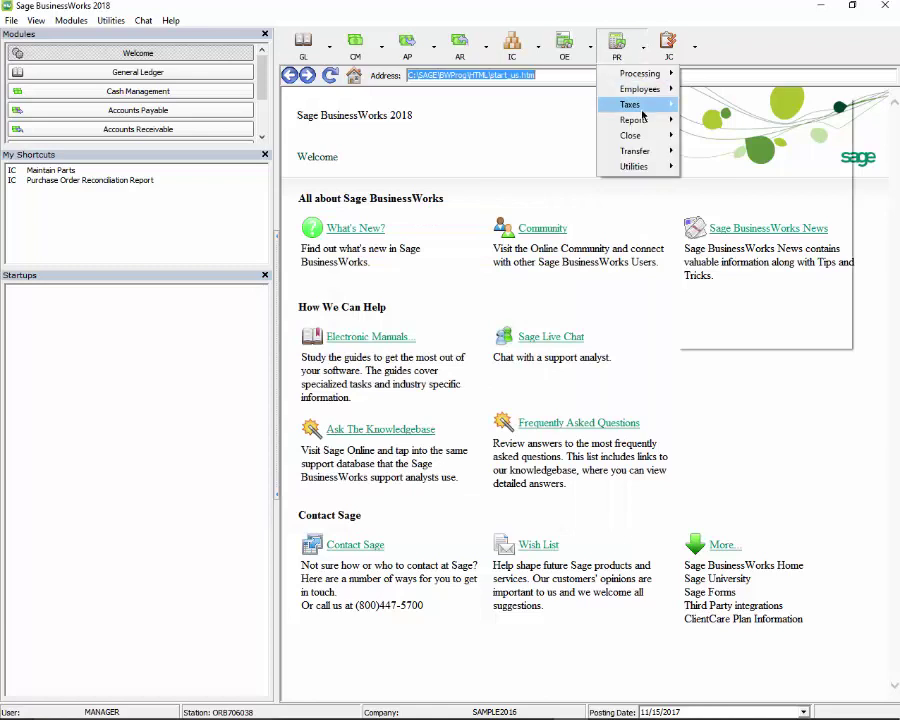
mouse_move(644, 121)
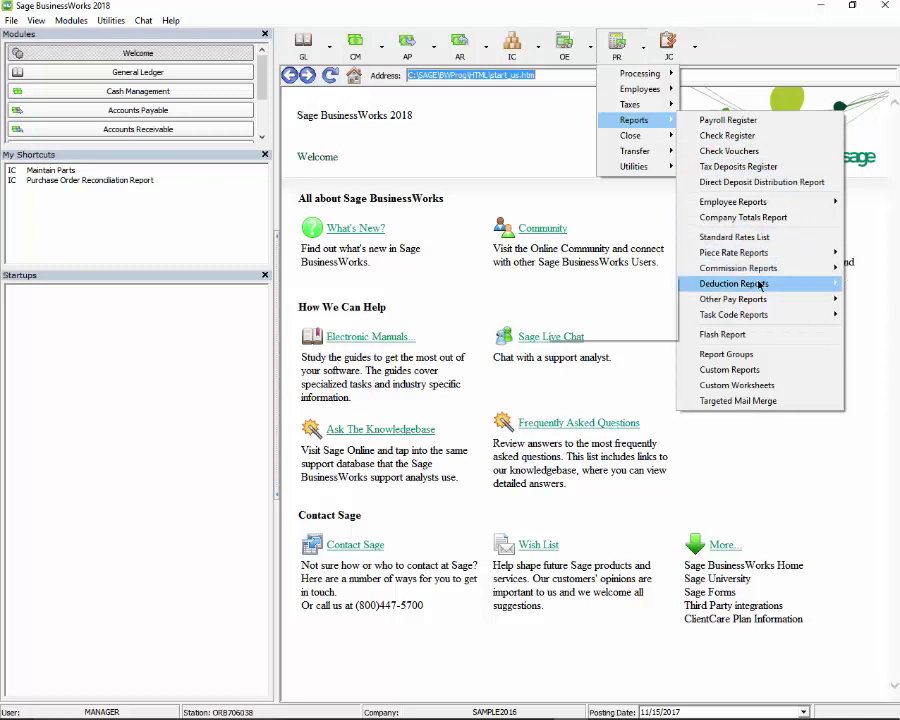
mouse_move(760, 287)
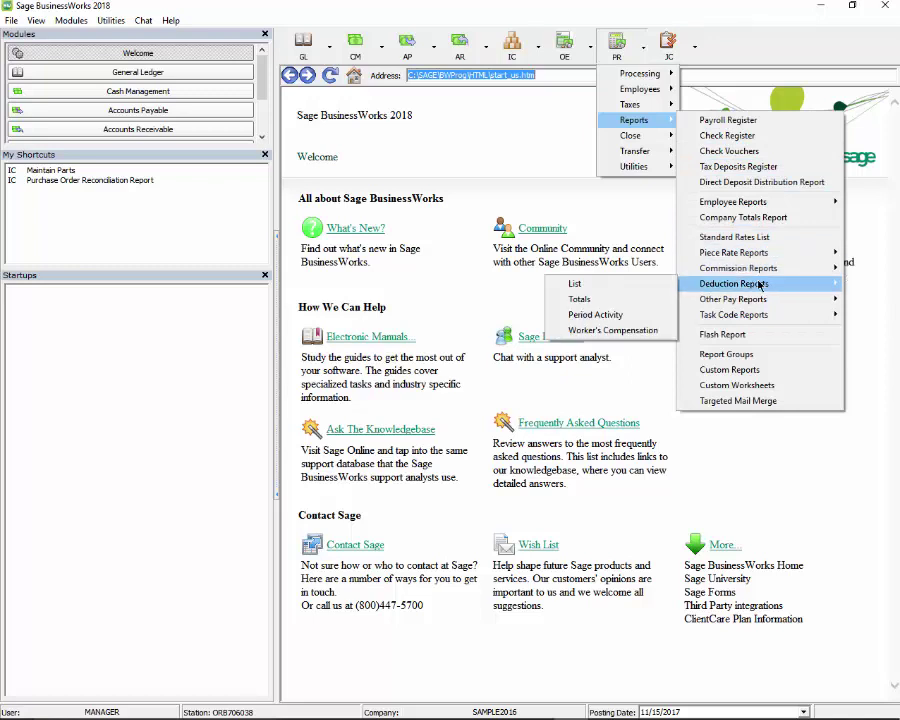
left_click(600, 315)
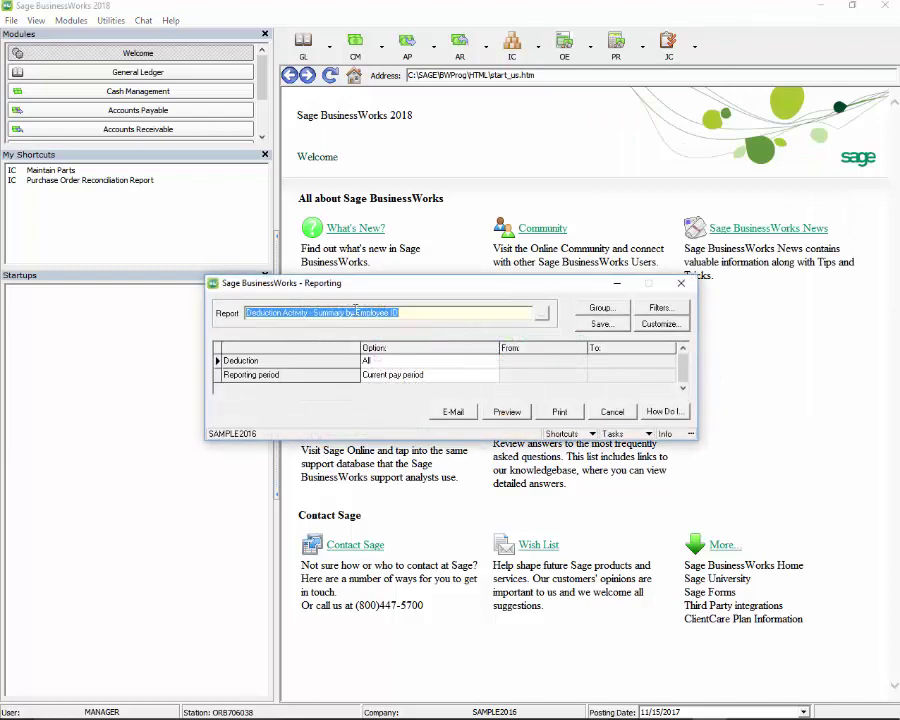
left_click_drag(427, 282, 421, 277)
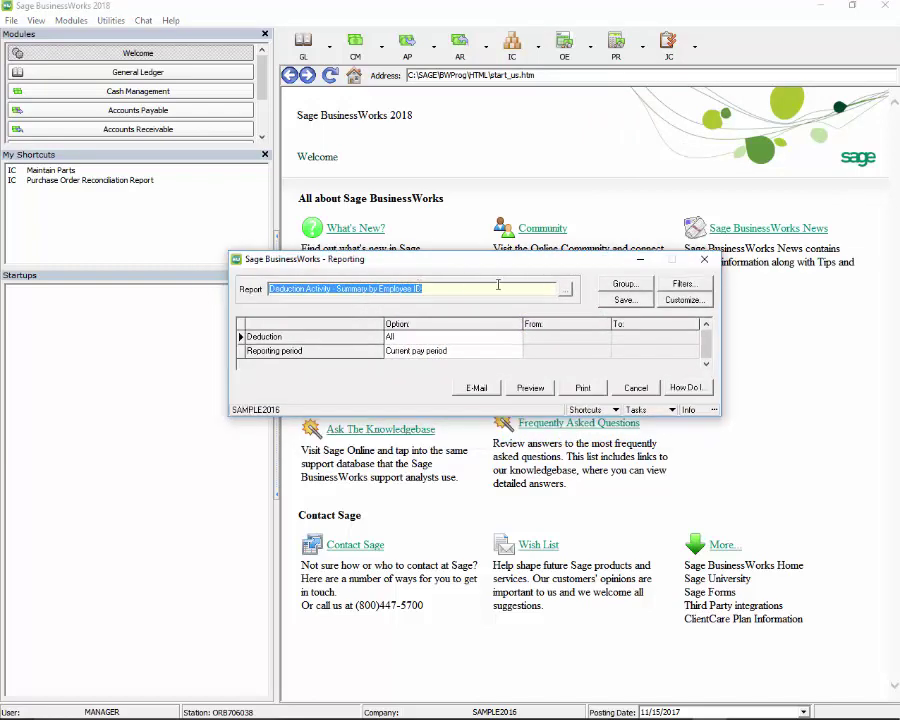
left_click(567, 291)
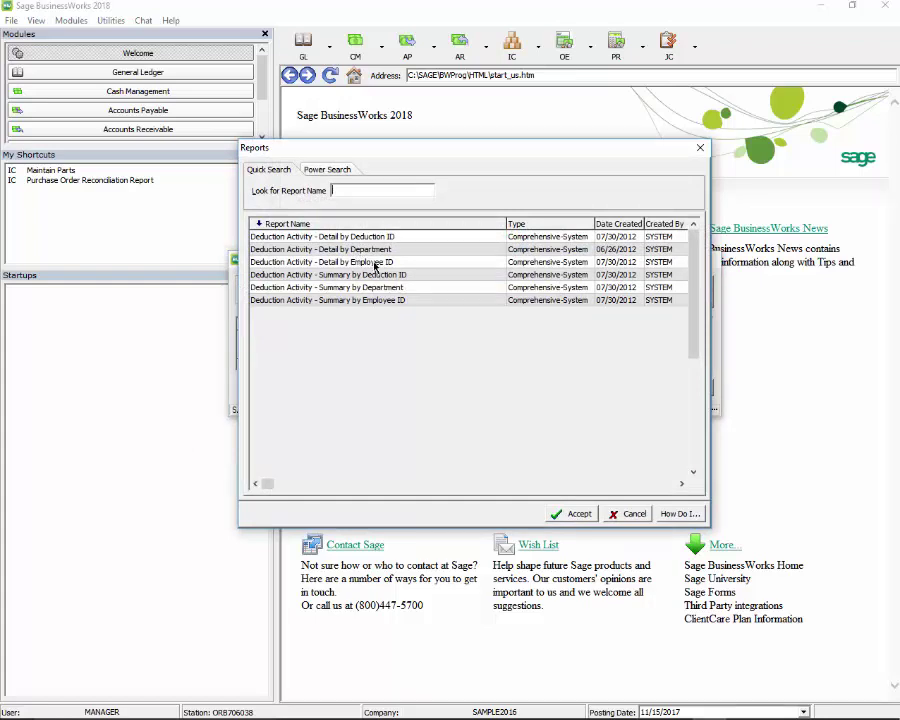
left_click(375, 263)
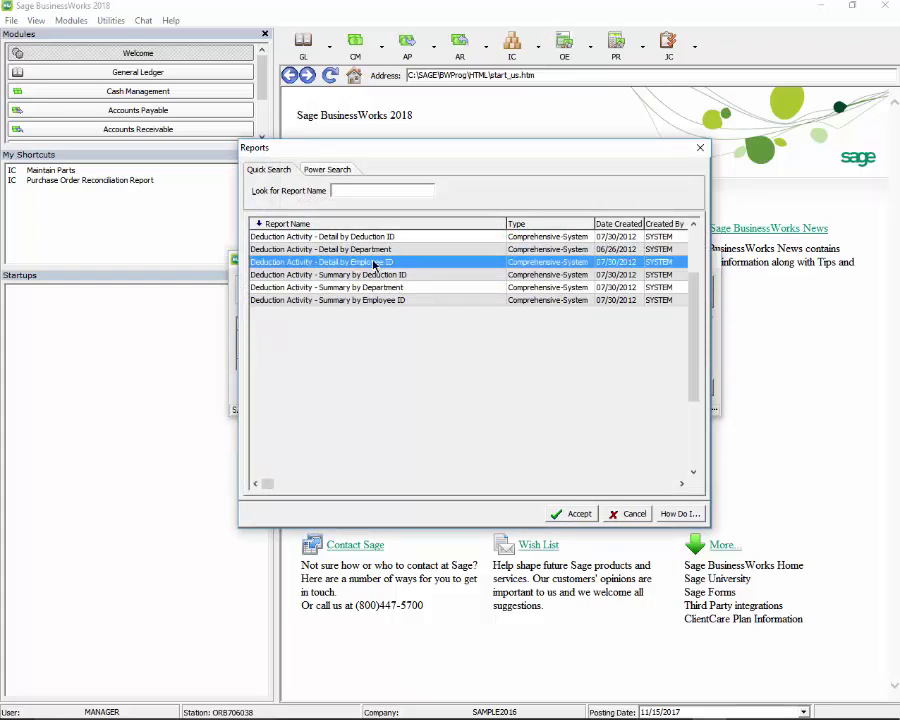
left_click(572, 513)
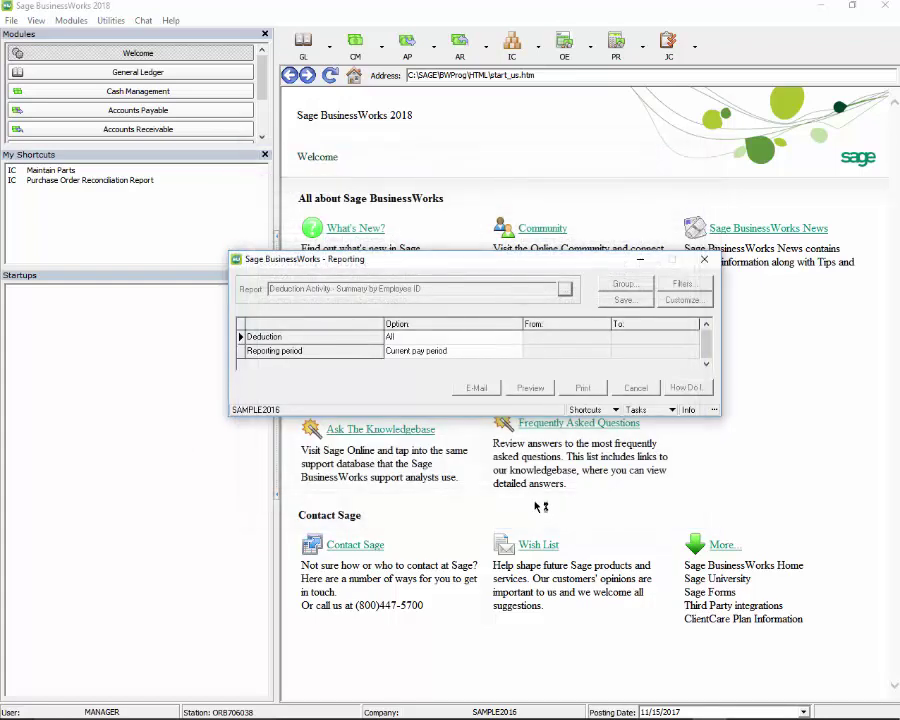
Limit the report's deductions to between WC-SALES and WC-SRVC.
left_click(411, 340)
left_click(516, 337)
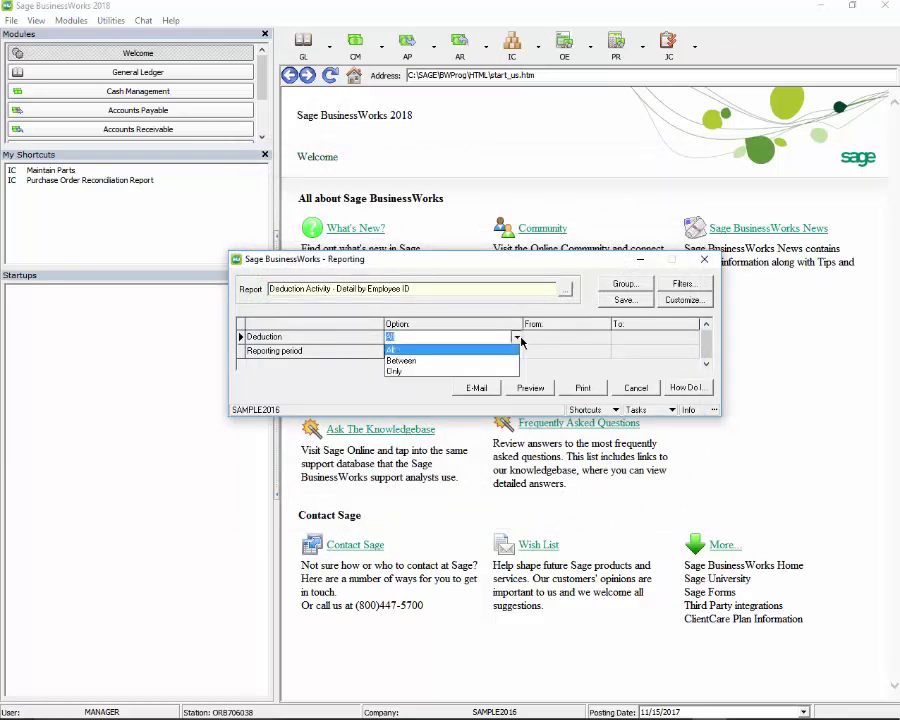
left_click(394, 371)
left_click(455, 337)
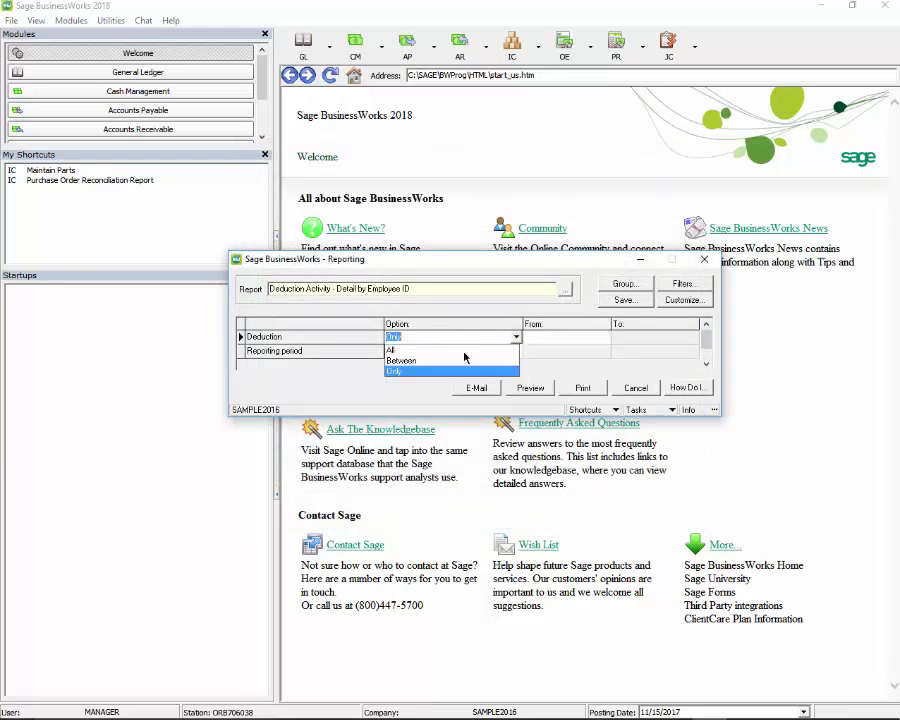
left_click(455, 360)
left_click(594, 340)
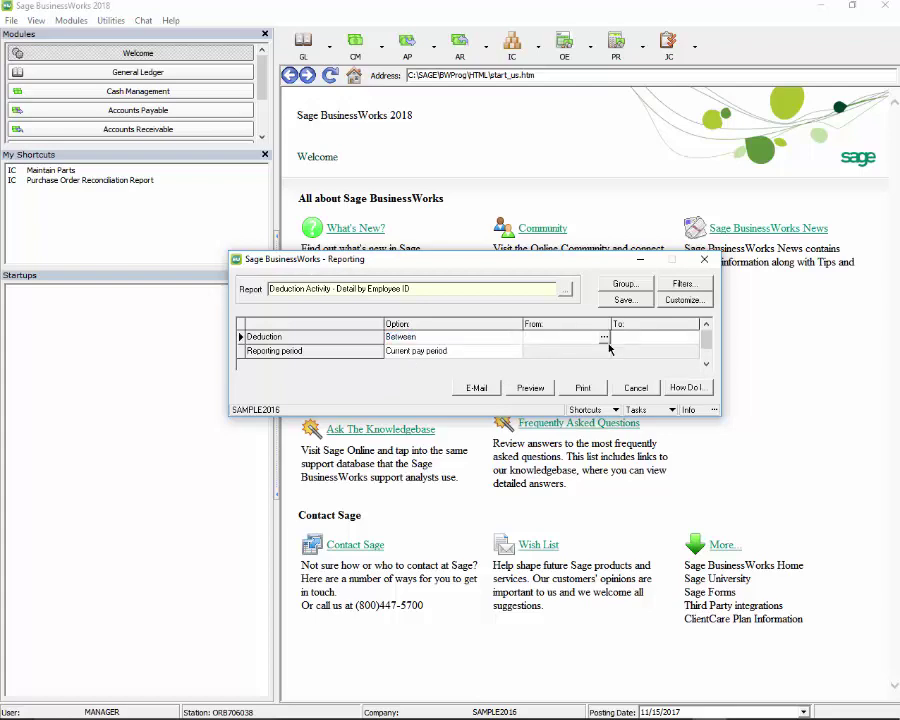
left_click(603, 339)
left_click(372, 376)
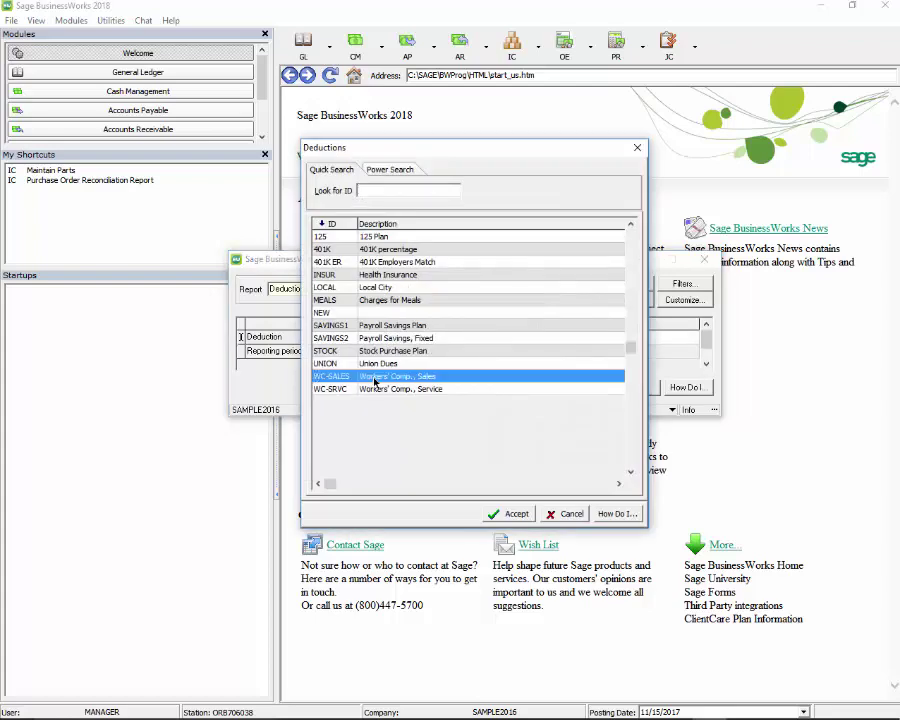
left_click(516, 513)
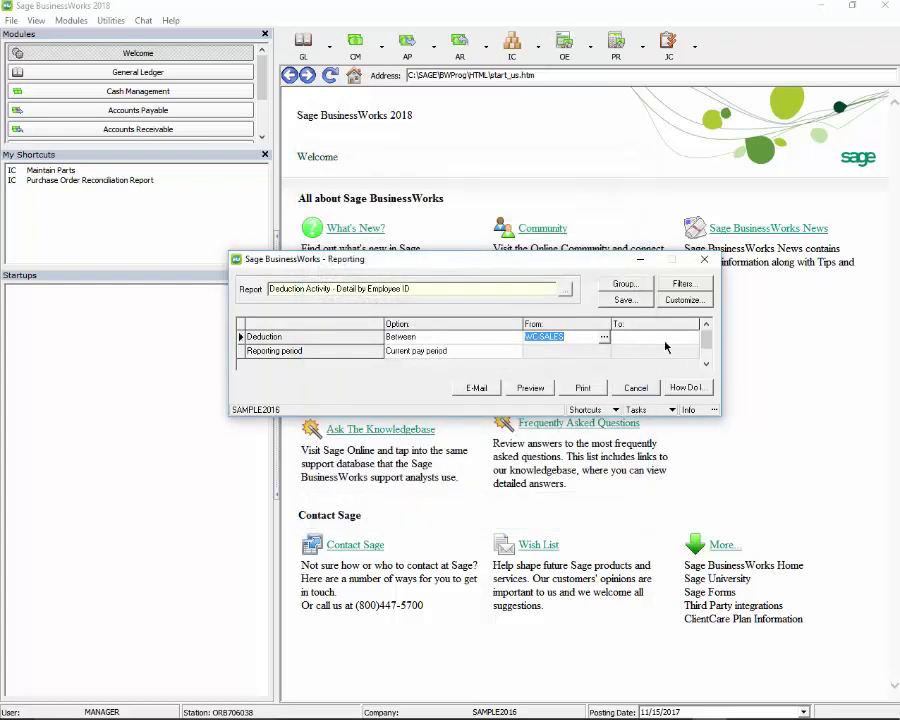
left_click(692, 340)
left_click(692, 340)
left_click(438, 389)
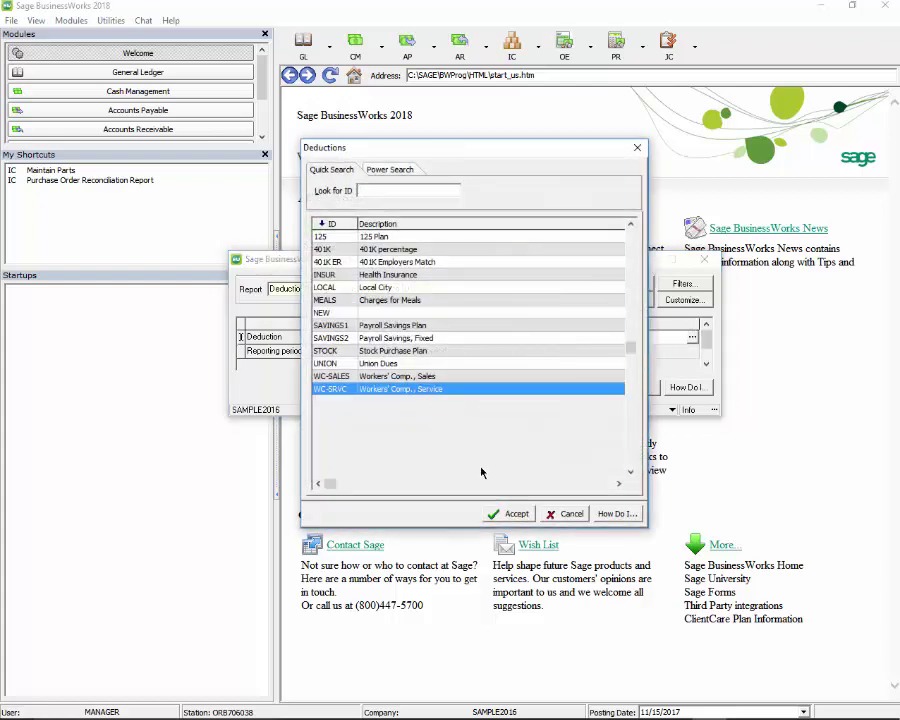
left_click(510, 516)
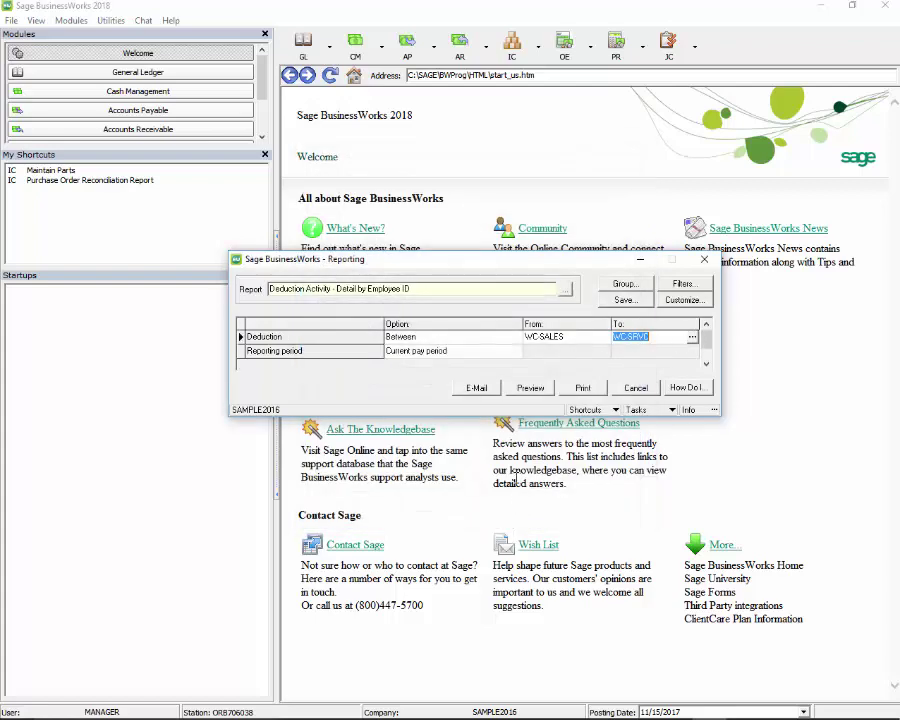
Preview the report for the current pay period, review each employee's workers' comp amounts, and close the preview.
left_click(504, 350)
left_click(516, 351)
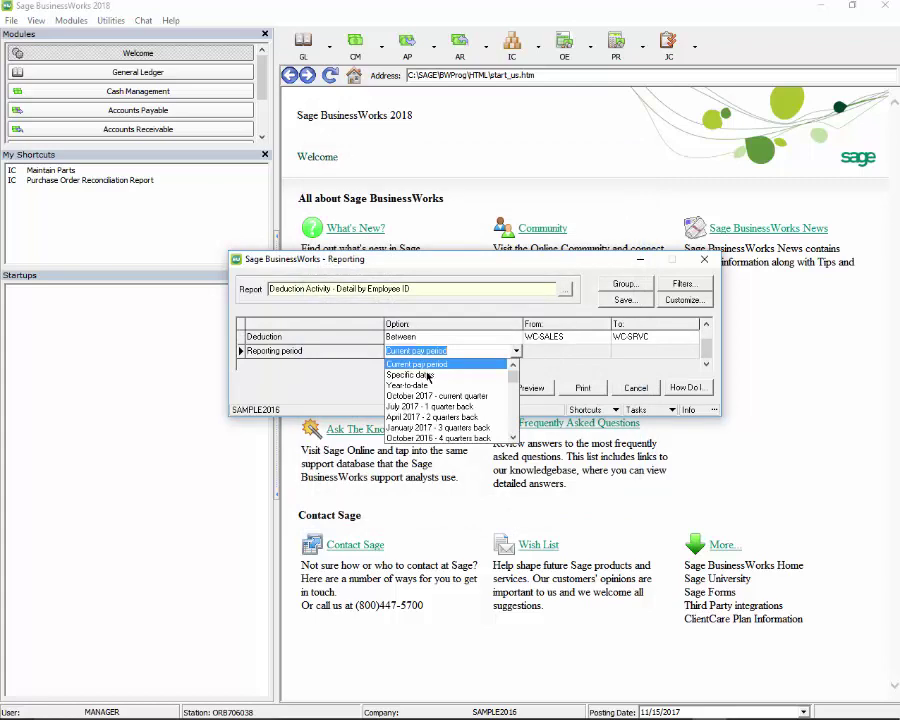
left_click(418, 364)
left_click(521, 390)
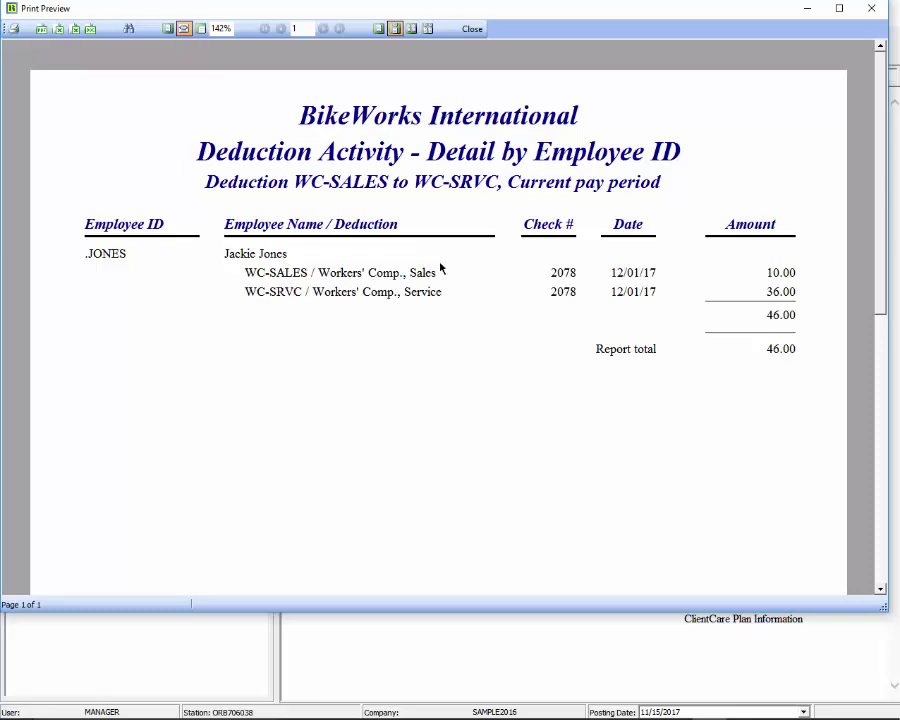
left_click(472, 28)
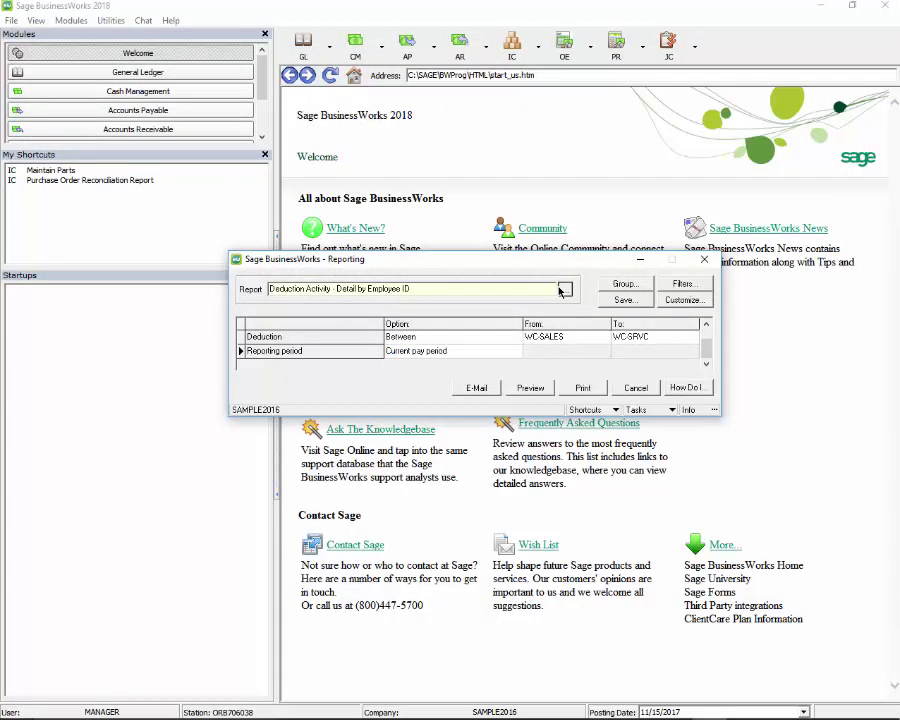
Switch the report to Deduction Activity - Detail by Deduction ID.
left_click(566, 289)
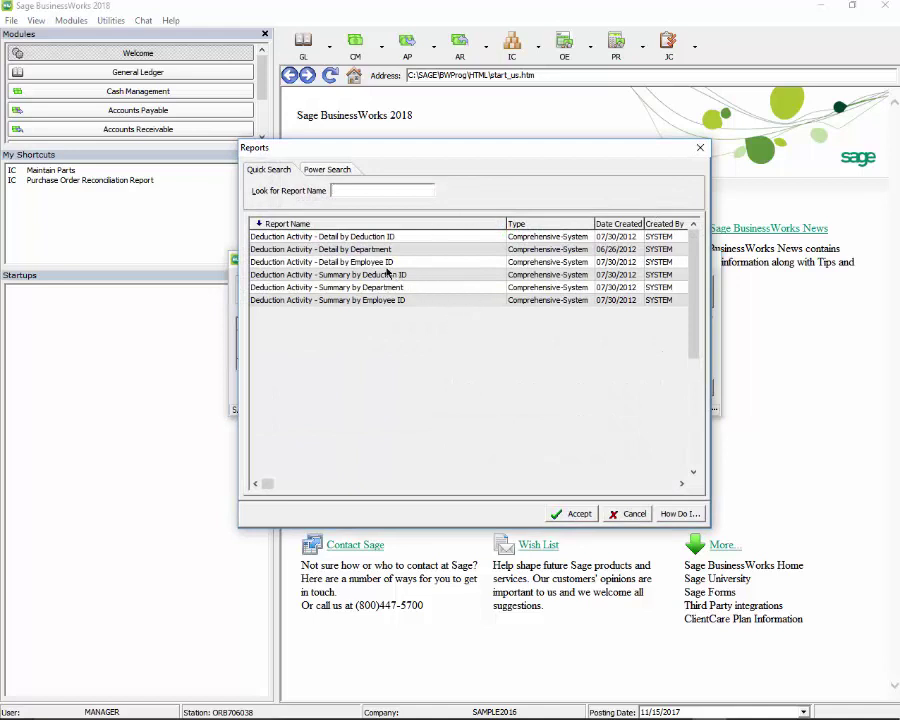
left_click(381, 236)
left_click(566, 516)
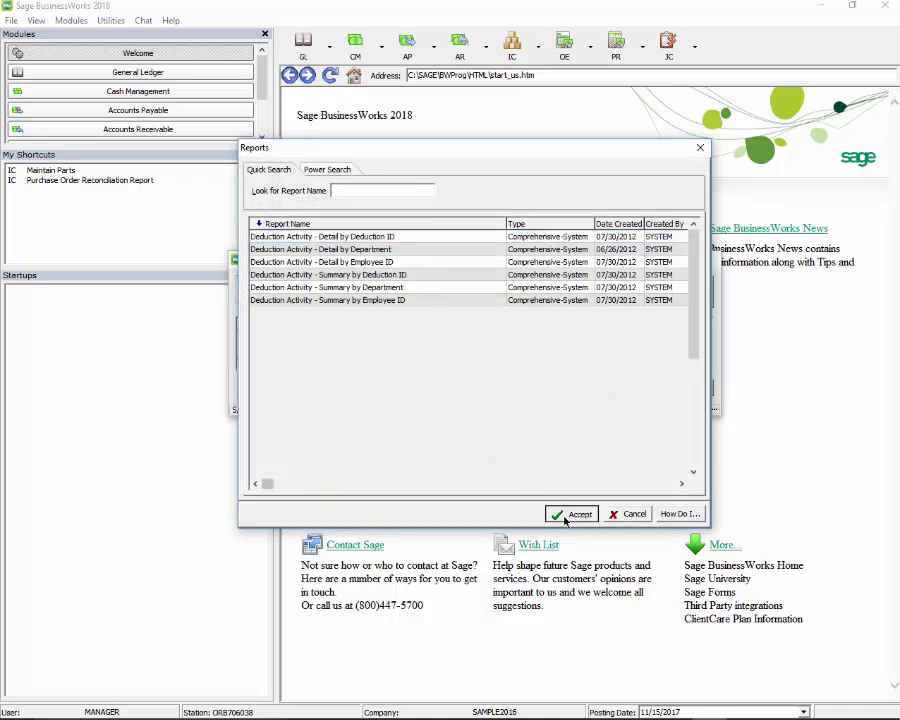
Limit the Detail by Deduction ID report to deductions between WC-SALES and WC-SRVC.
left_click(501, 340)
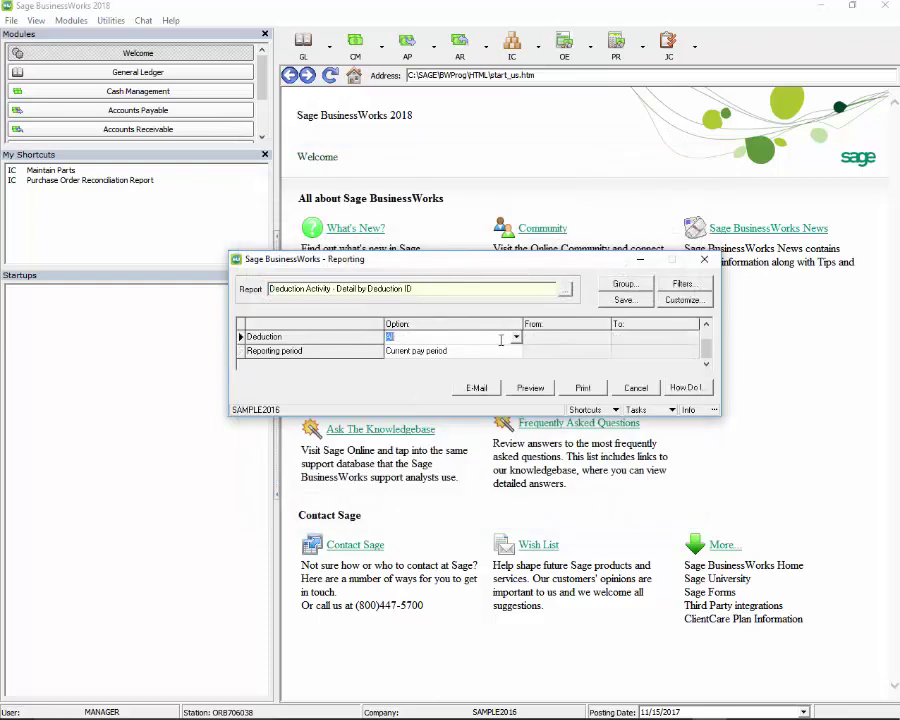
left_click(516, 337)
left_click(424, 364)
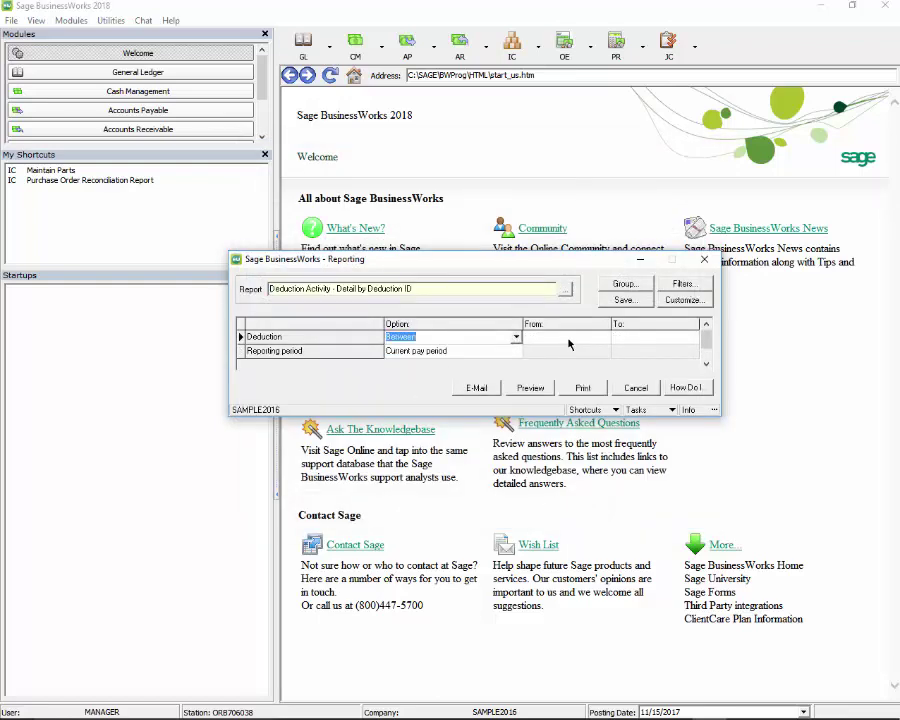
double_click(568, 344)
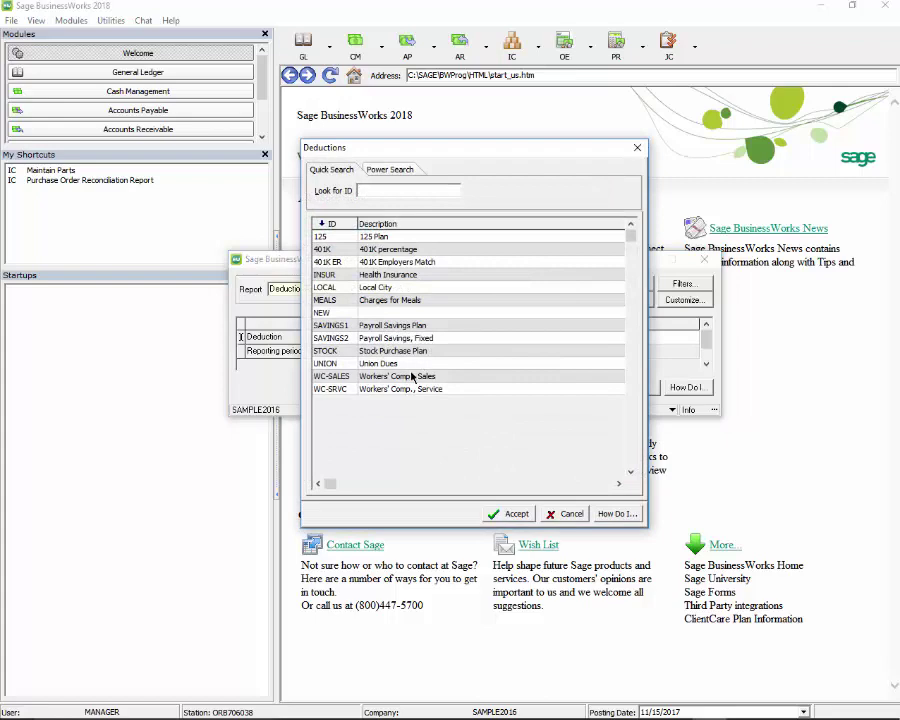
left_click(411, 376)
left_click(512, 513)
left_click(680, 338)
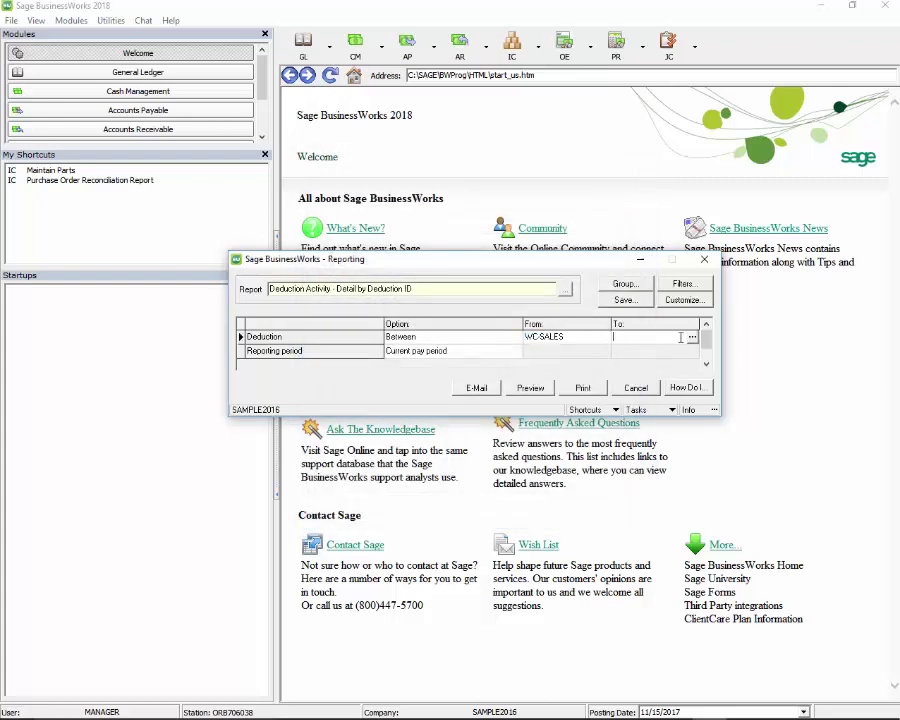
left_click(692, 338)
left_click(446, 390)
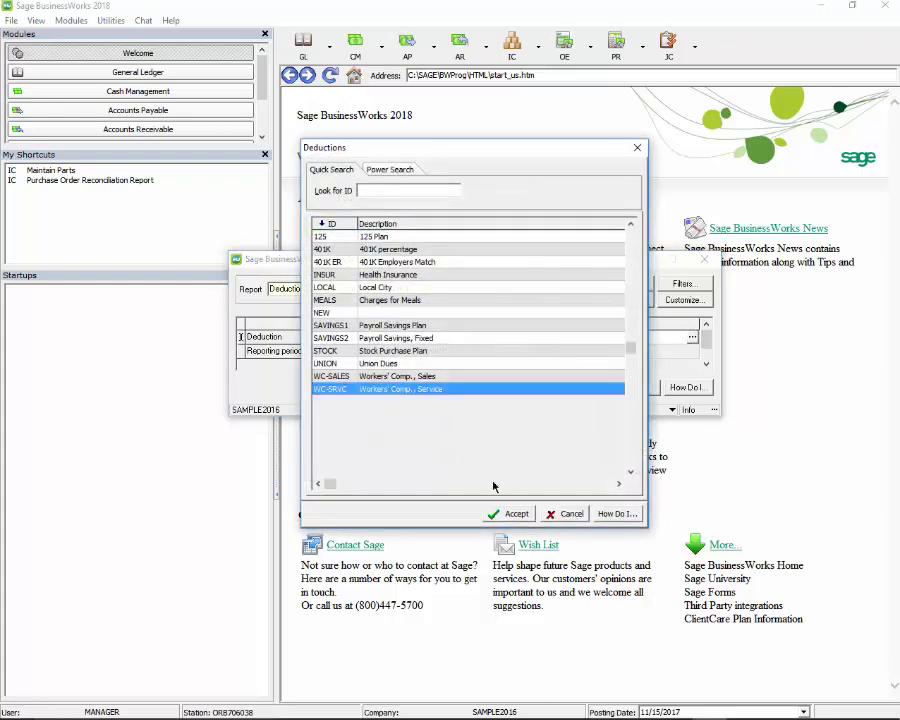
left_click(510, 512)
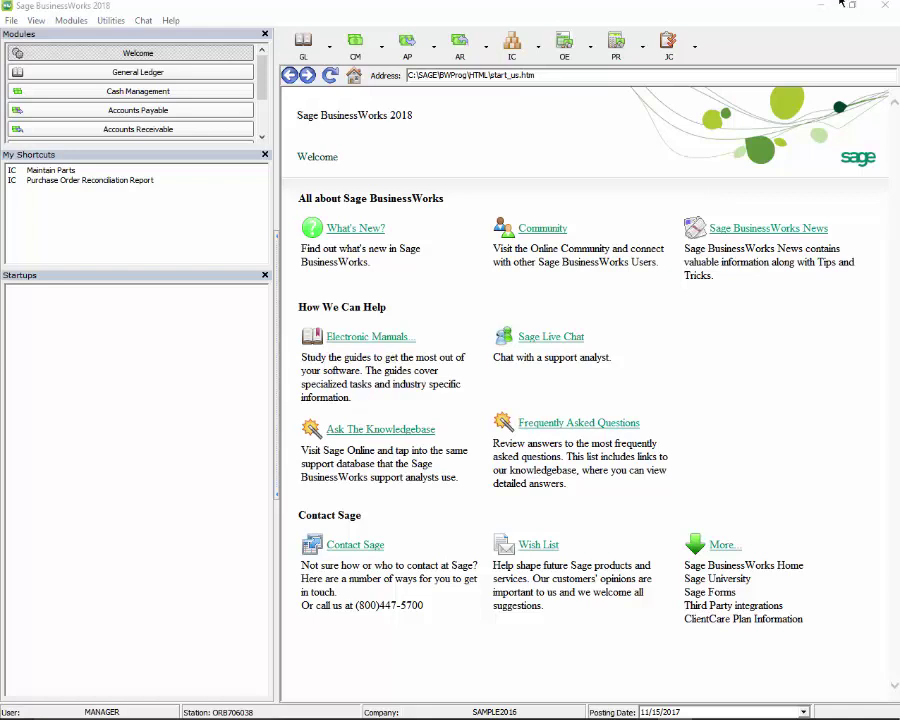
Open the payroll Employee Lists report and choose the Employee Hours List.
left_click(626, 40)
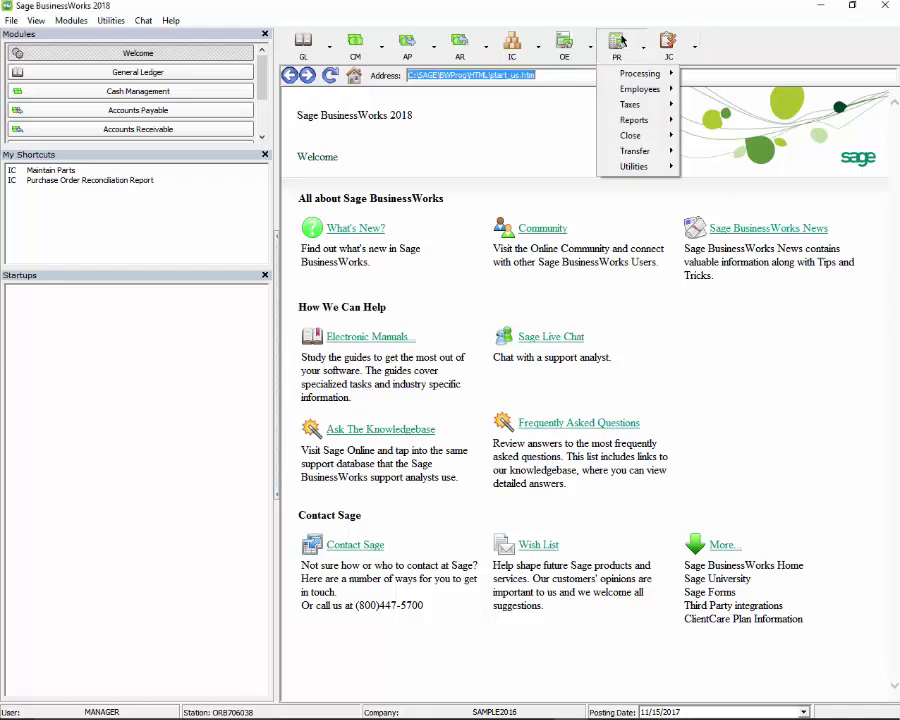
mouse_move(632, 115)
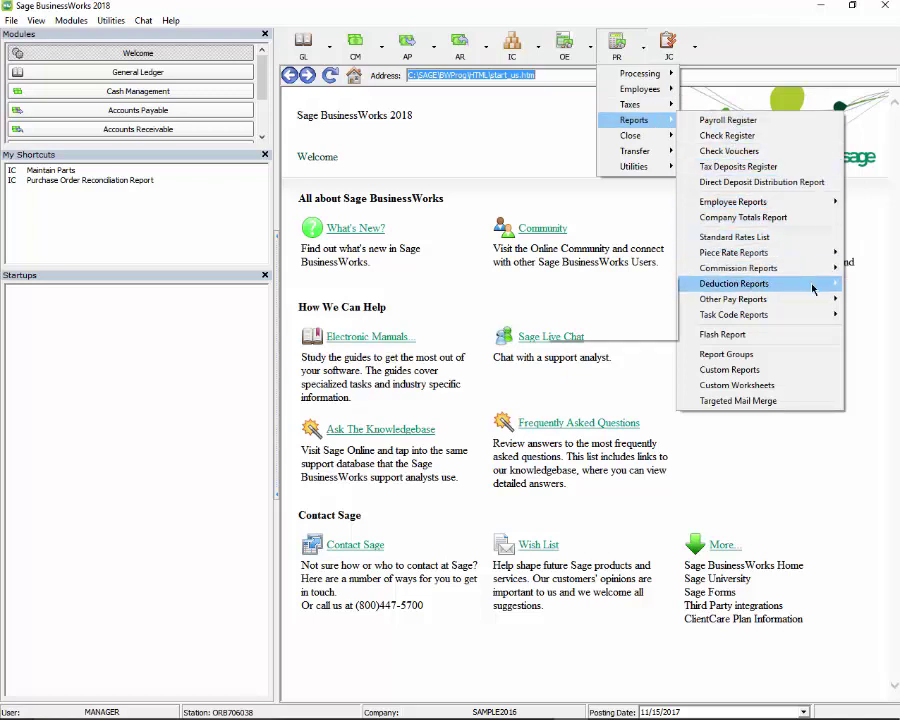
mouse_move(810, 288)
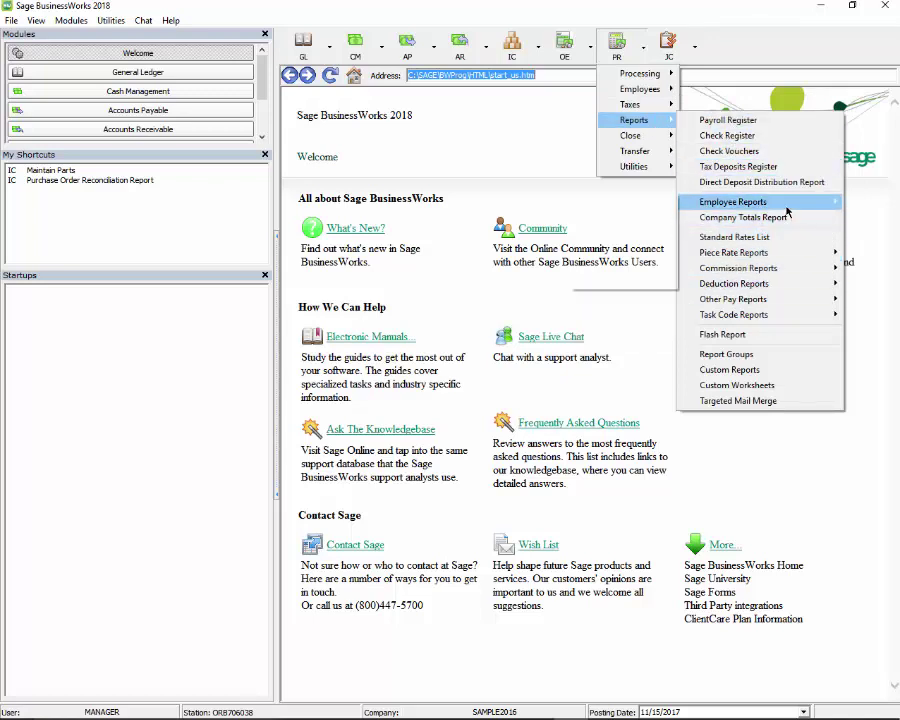
mouse_move(787, 211)
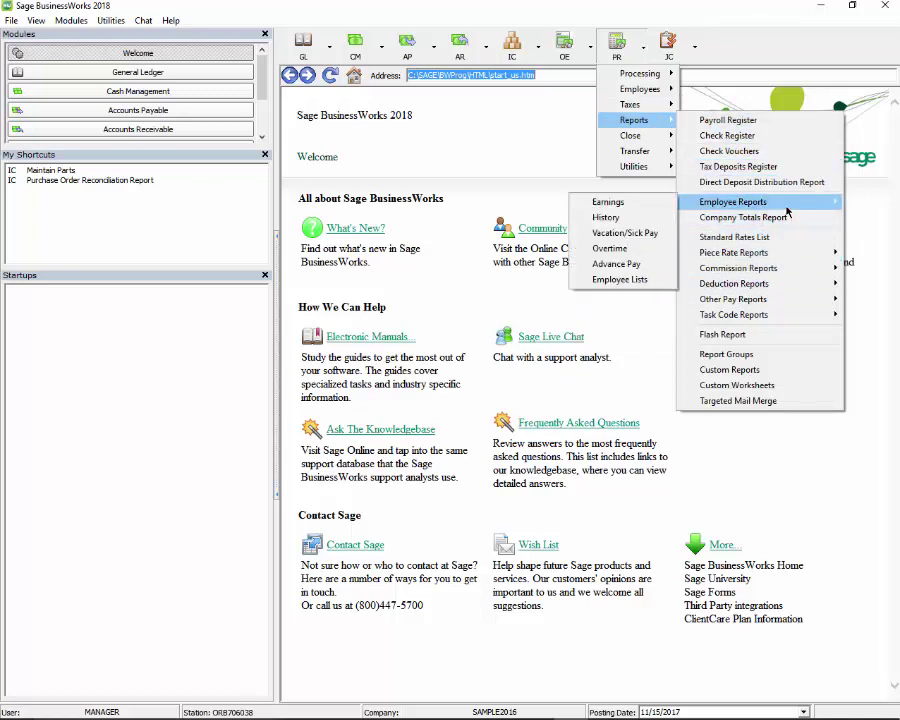
left_click(646, 280)
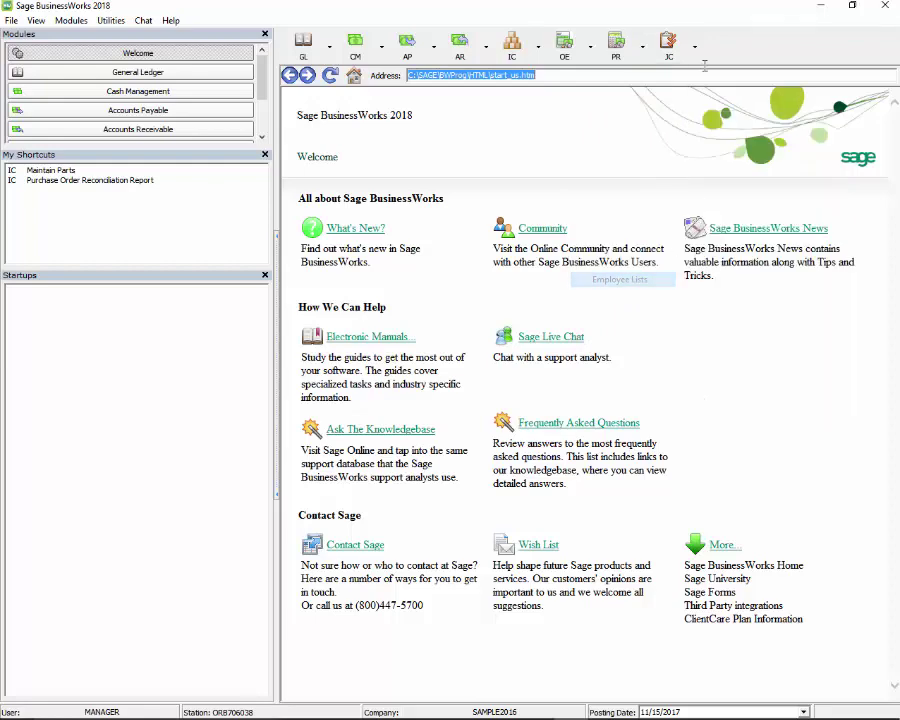
left_click(594, 178)
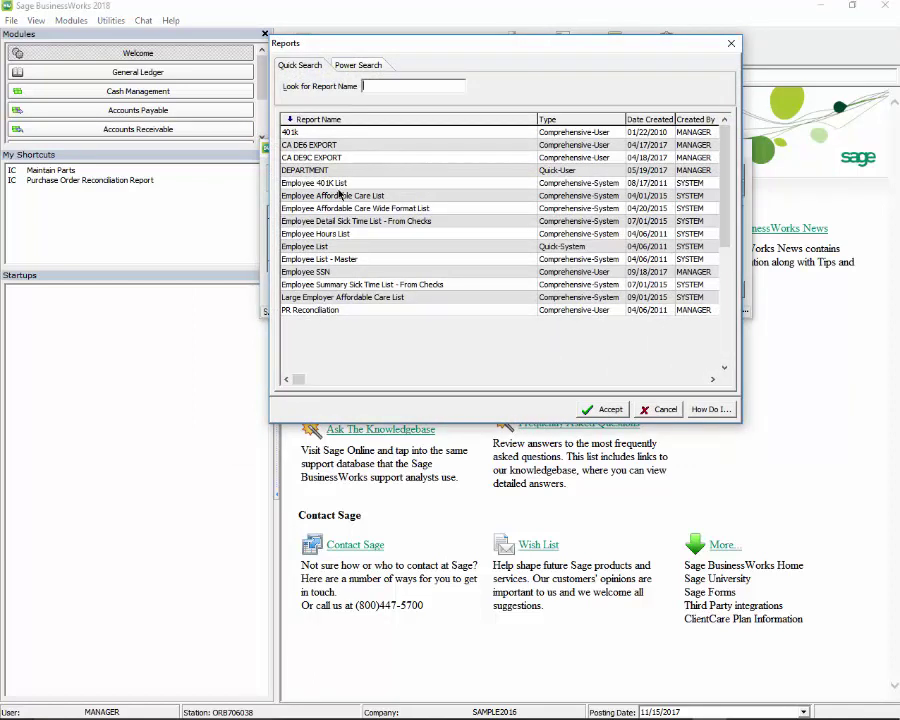
left_click(348, 235)
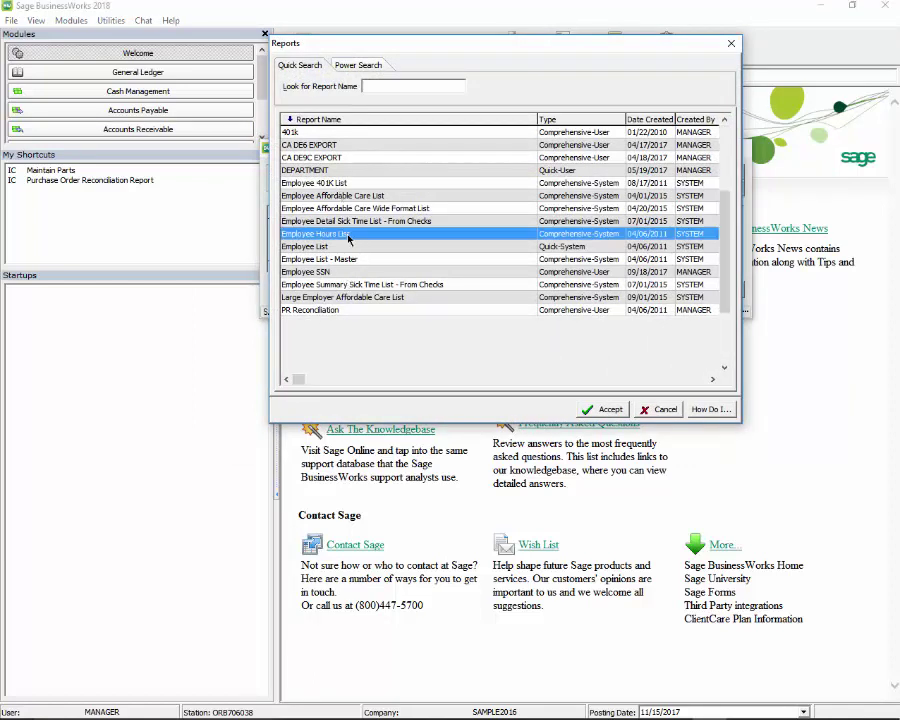
left_click(610, 412)
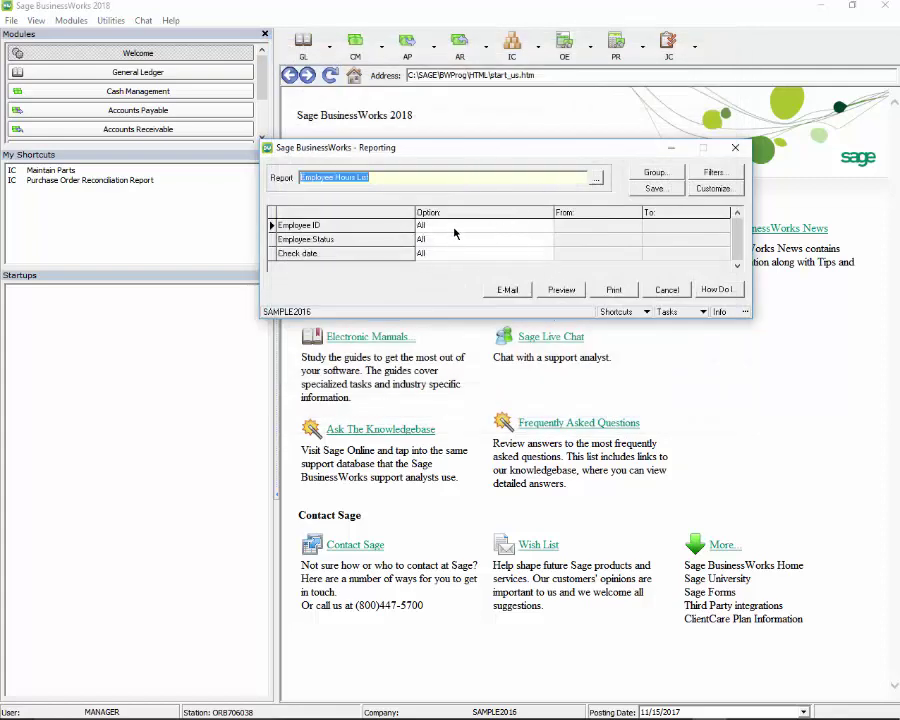
Limit the Employee Hours List to check dates between 01/01/2017 and 12/31/2017.
left_click(521, 255)
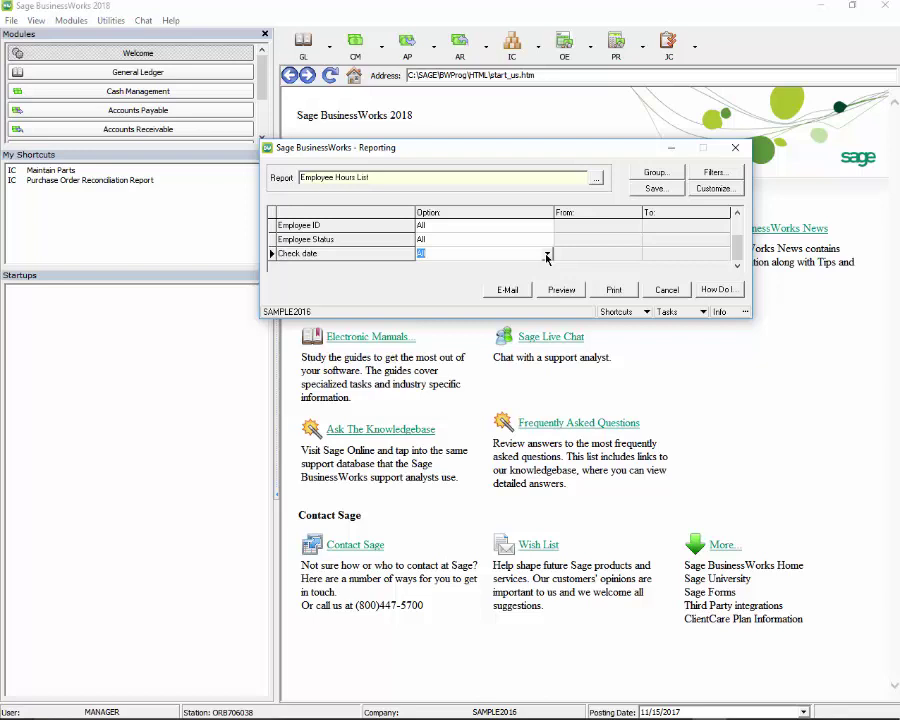
left_click(547, 255)
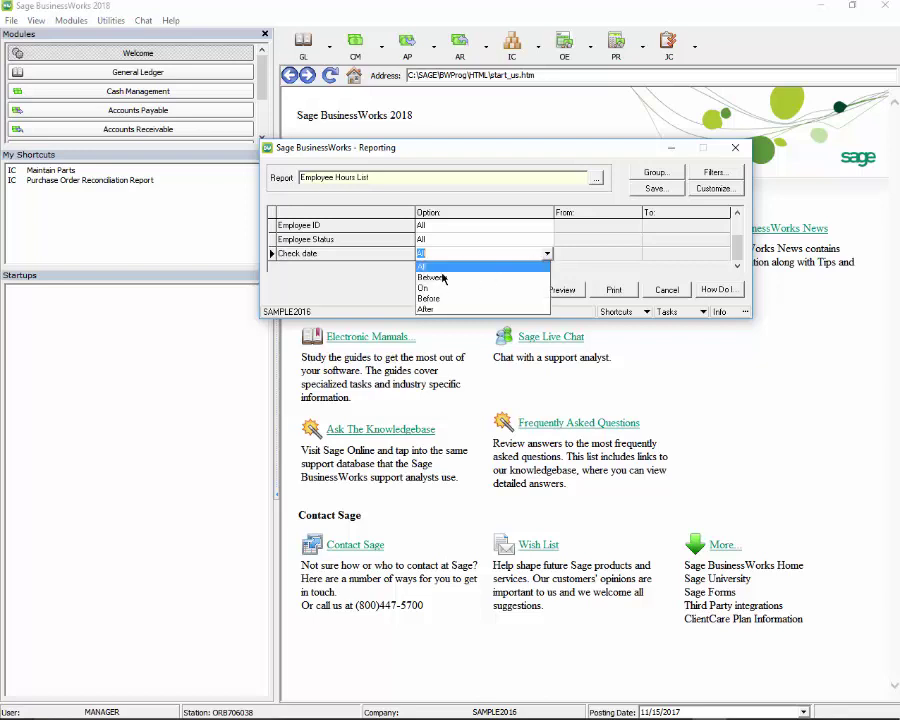
left_click(443, 277)
left_click(587, 253)
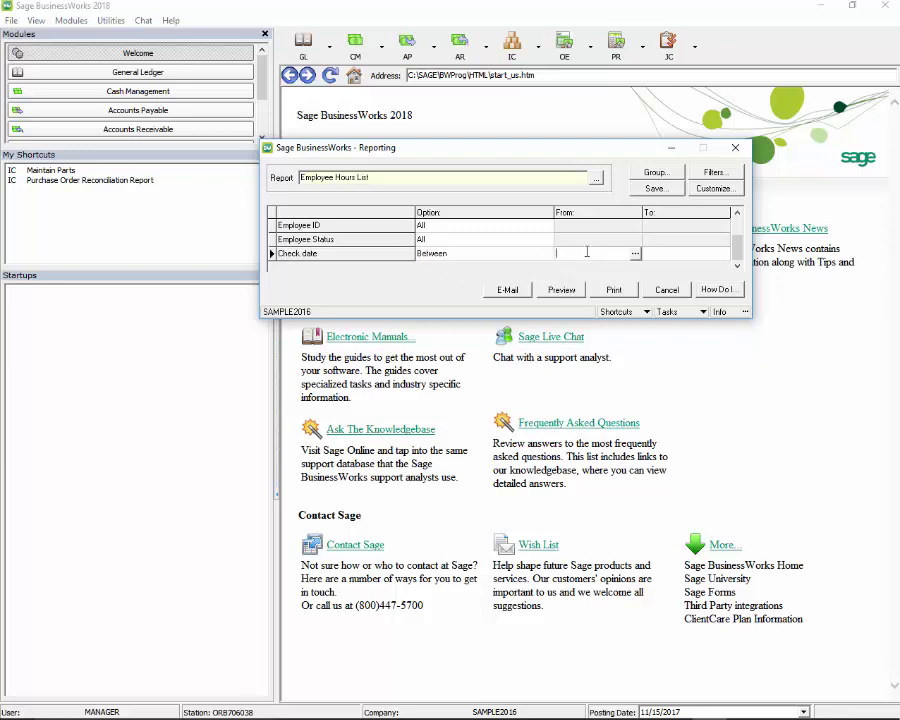
type("01/01/2017")
left_click(660, 258)
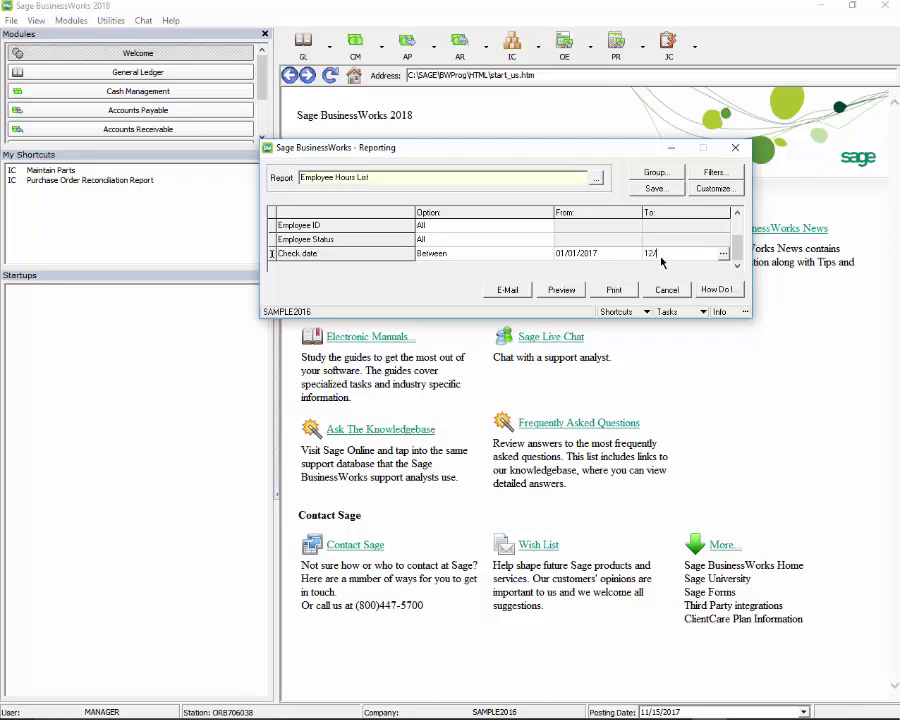
type("12/31/2017")
Preview the Employee Hours List, review each employee's pay and hours by type, and close the preview and the report window.
left_click(563, 290)
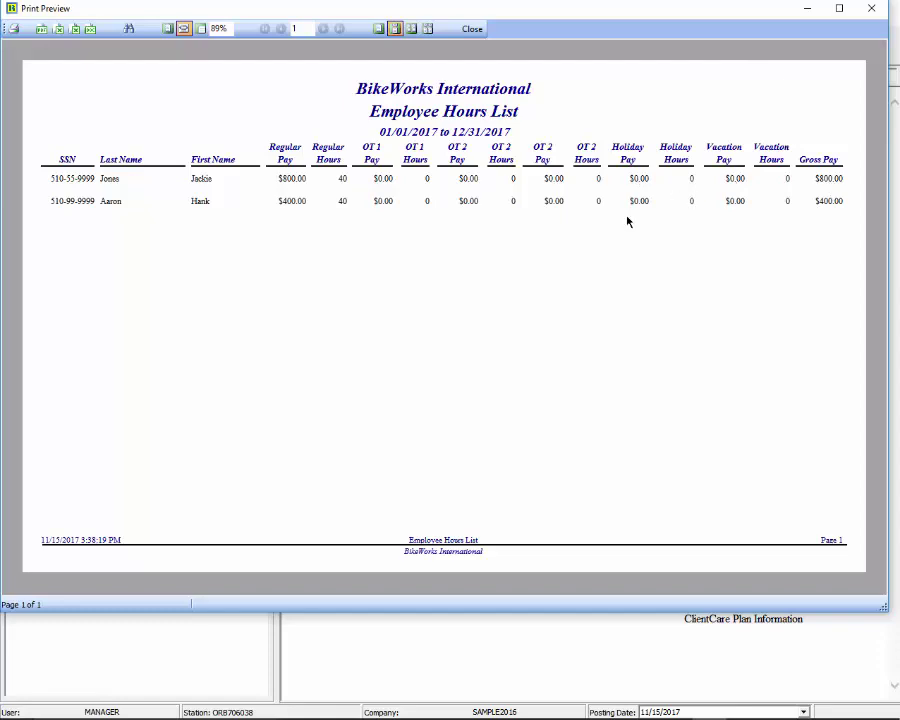
left_click(472, 29)
left_click(735, 147)
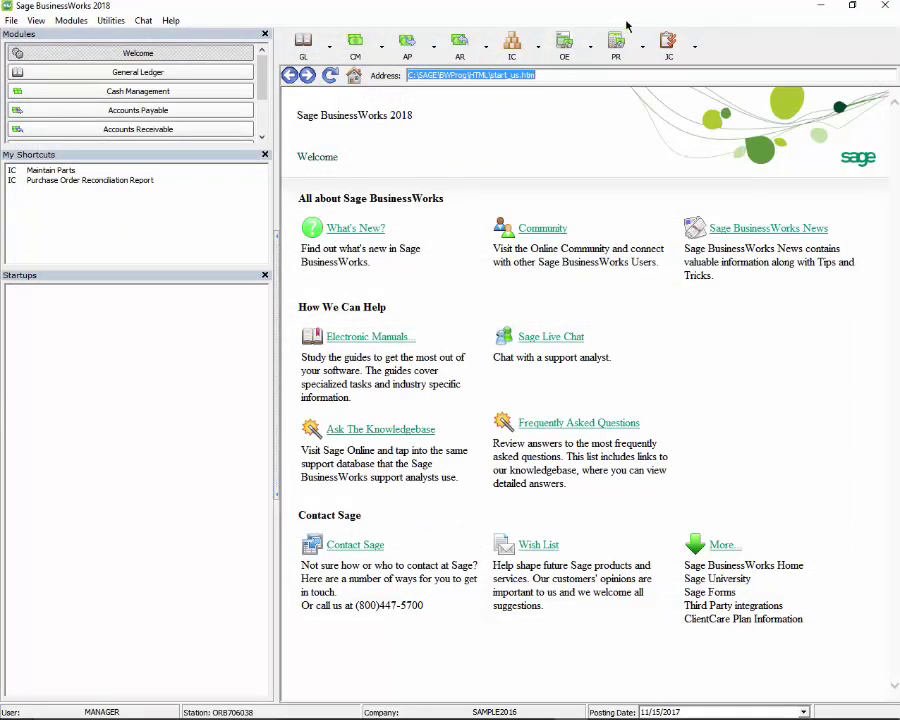
Reopen the payroll Employee Lists report, choose the Employee Hours List, and open its check date option for editing.
left_click(635, 42)
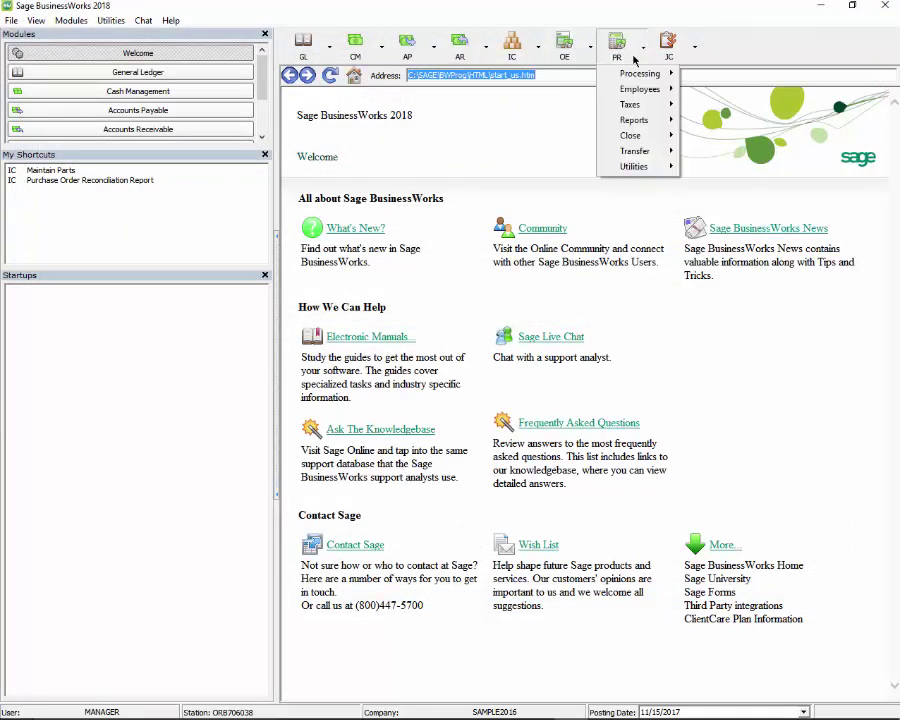
mouse_move(631, 121)
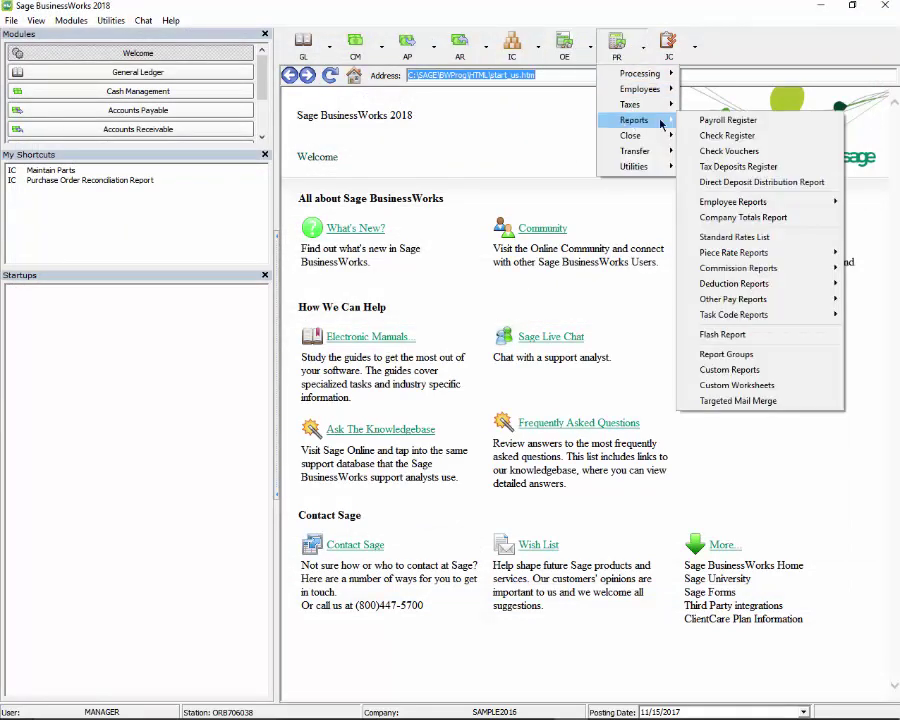
mouse_move(758, 204)
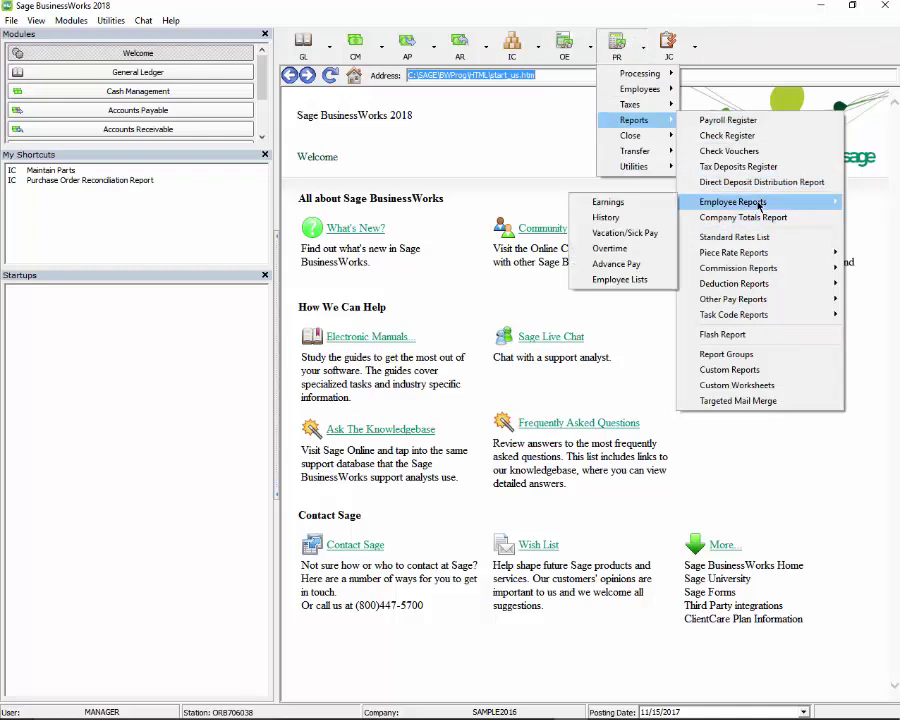
left_click(620, 281)
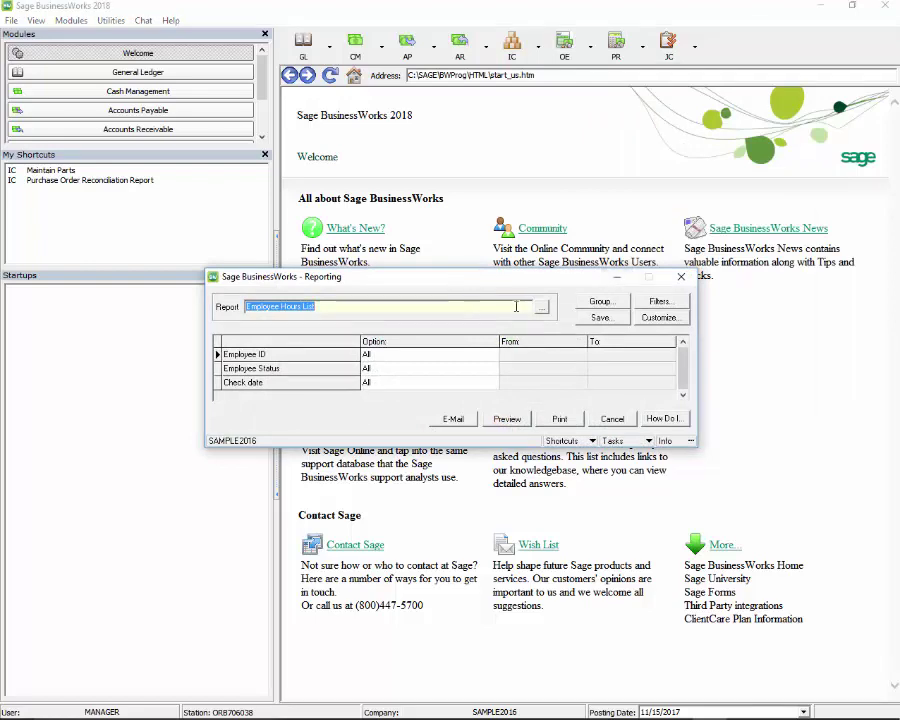
left_click(541, 307)
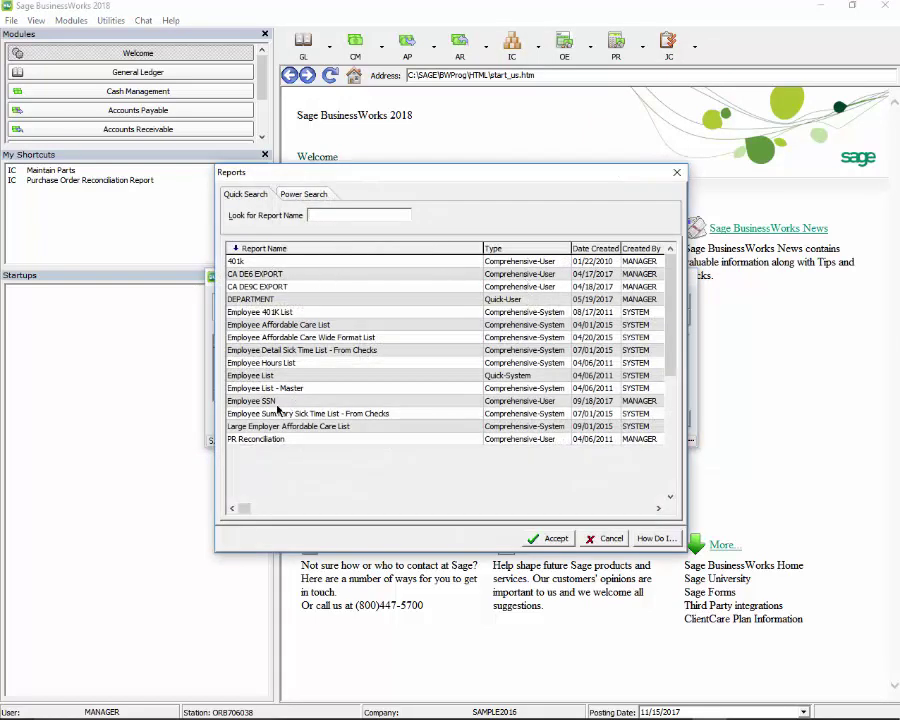
left_click(255, 362)
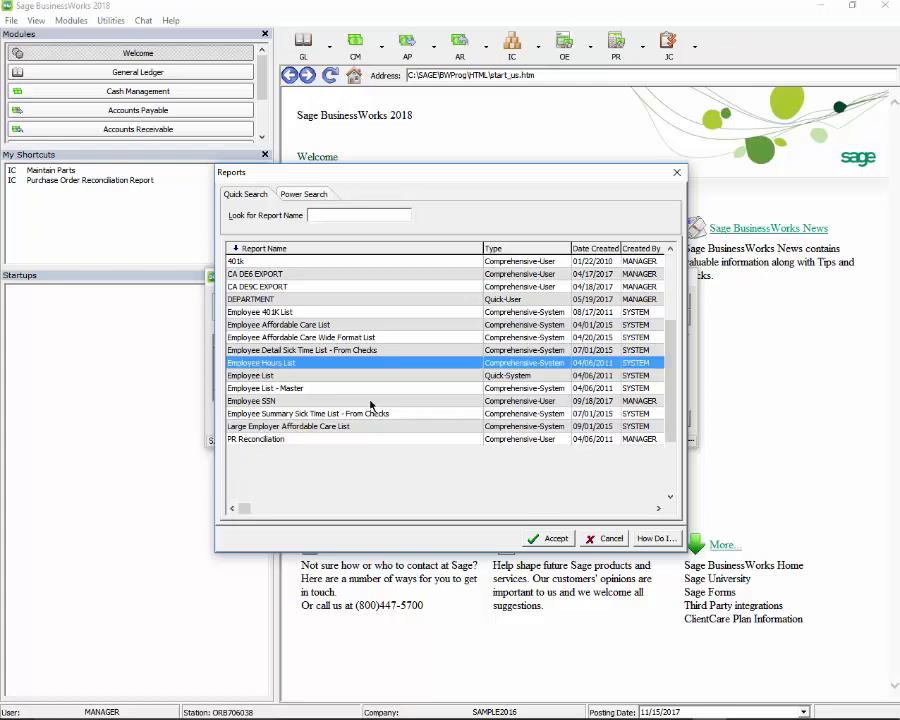
left_click(545, 538)
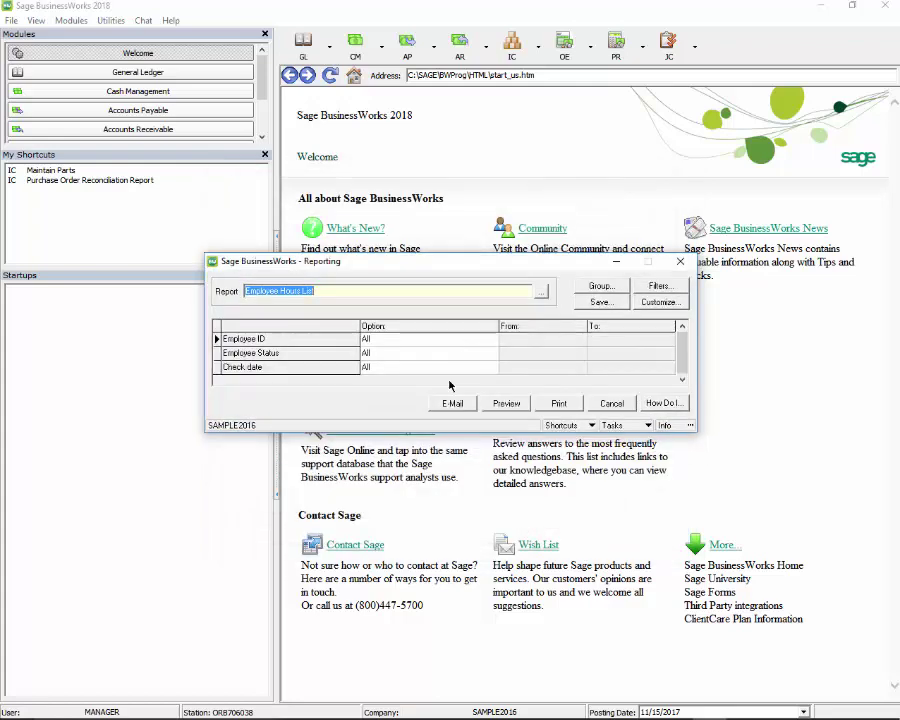
left_click(437, 370)
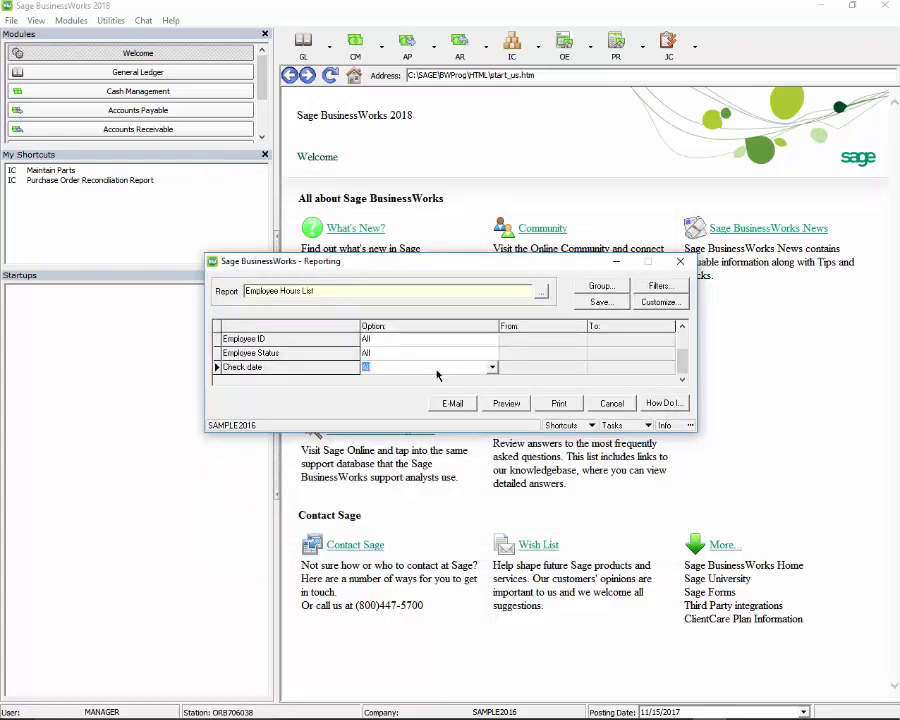